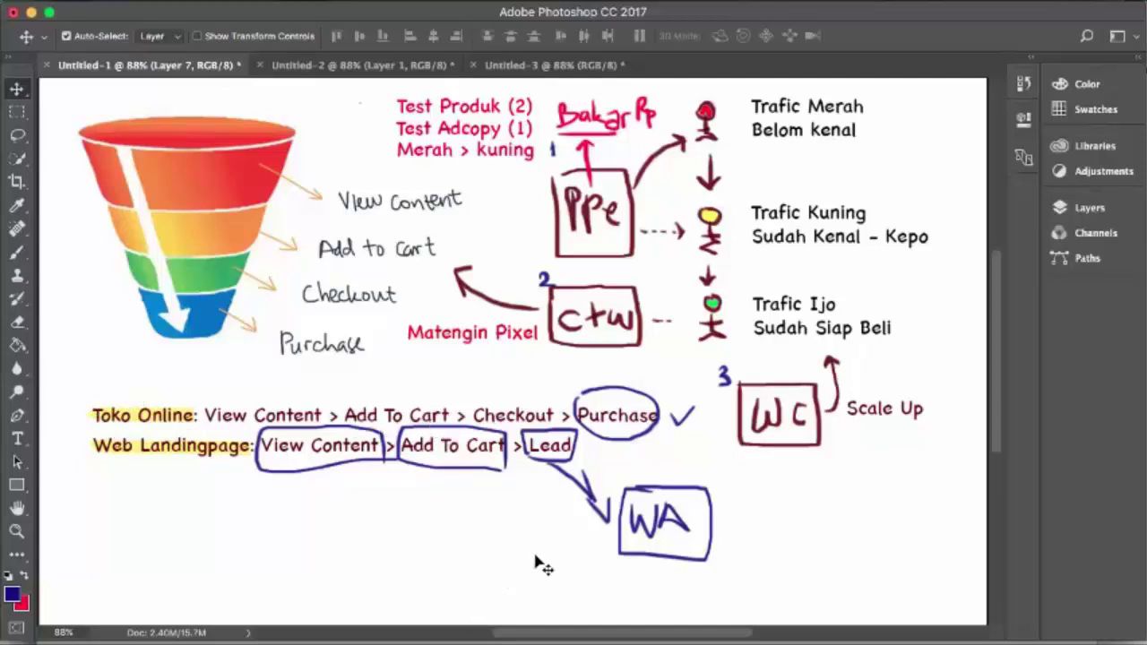
Open the edit screen for the FORM ORDER GRASS page from the Pages tab
click(476, 638)
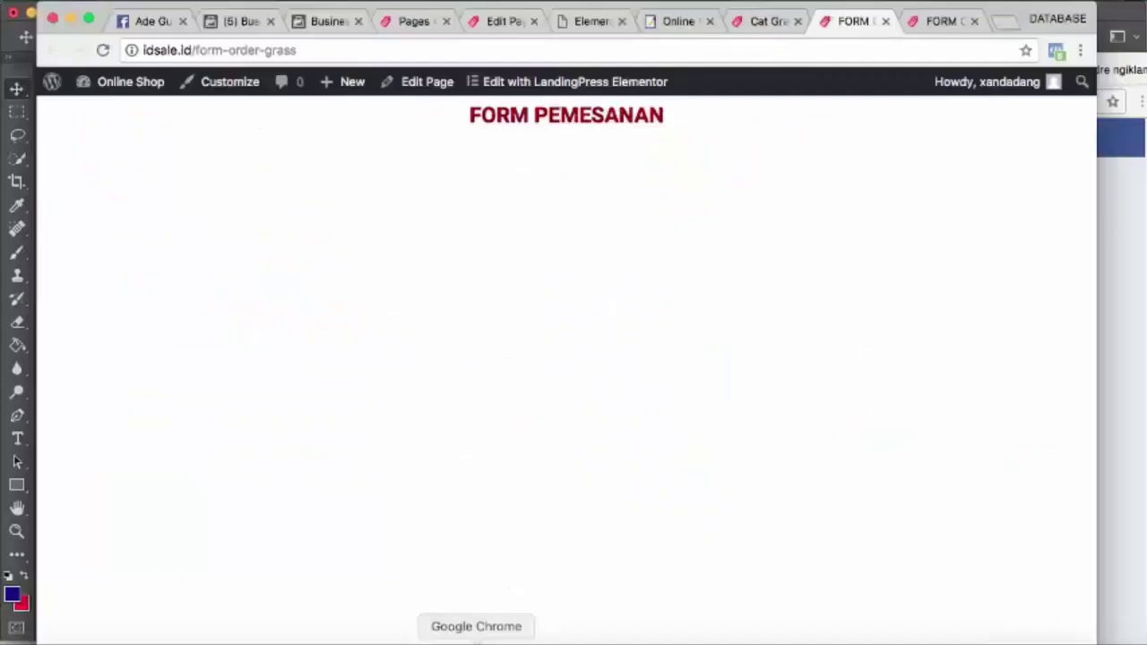
click(423, 21)
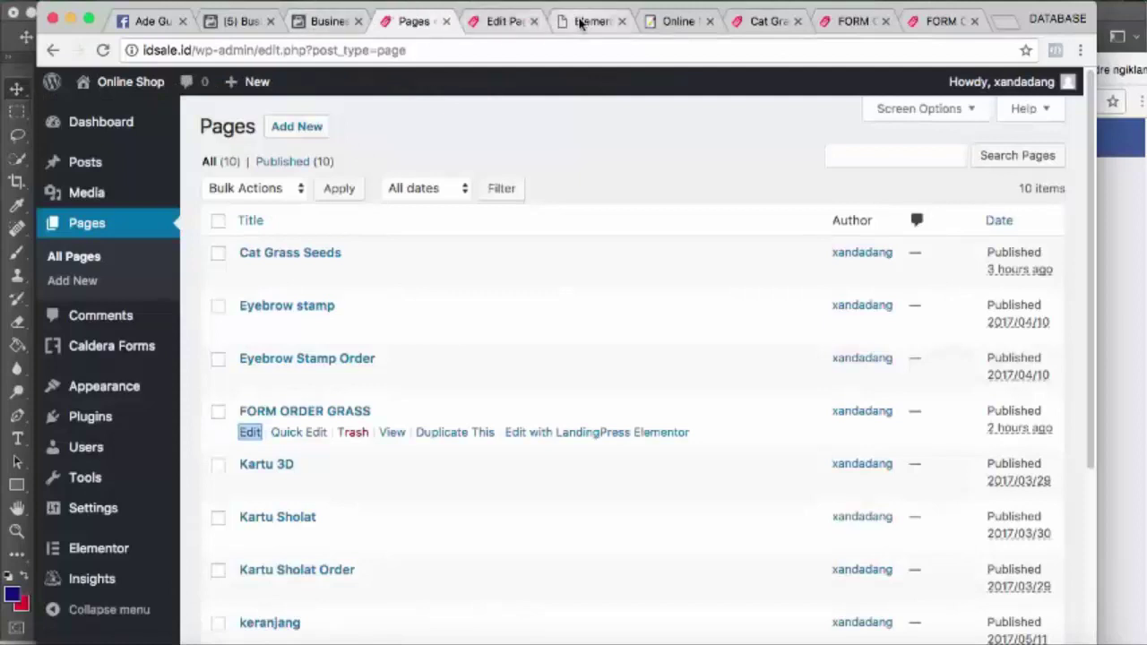
click(503, 20)
Scroll to the Facebook Conversion Pixel code and highlight the AddToCart event
scroll(455, 481, down, 3)
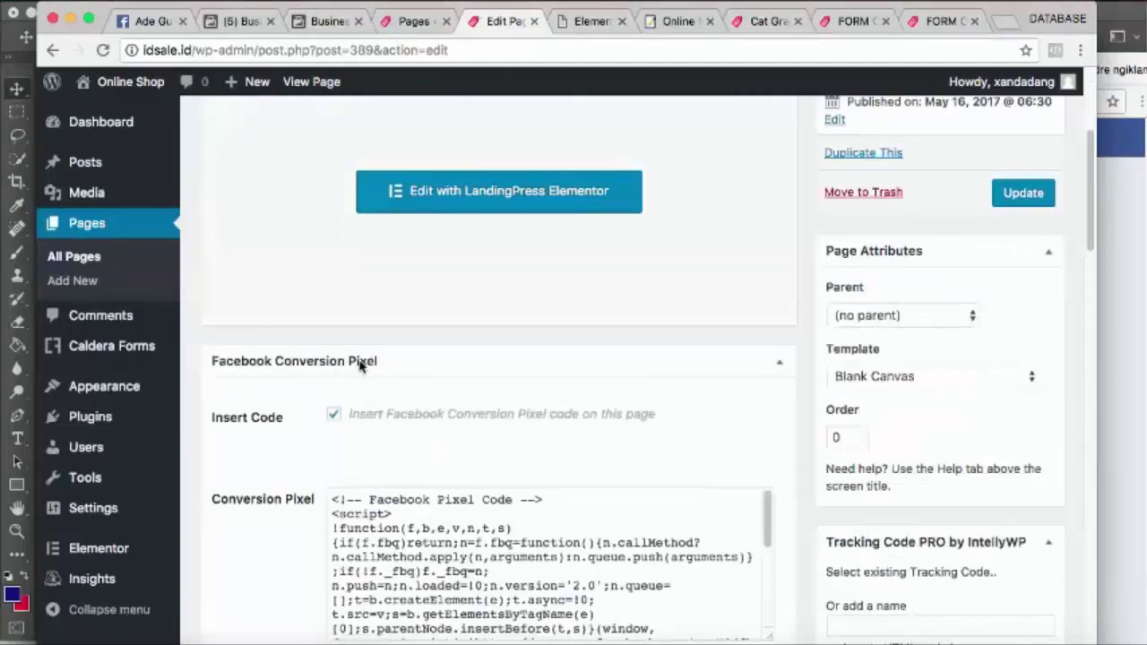
scroll(373, 344, up, 5)
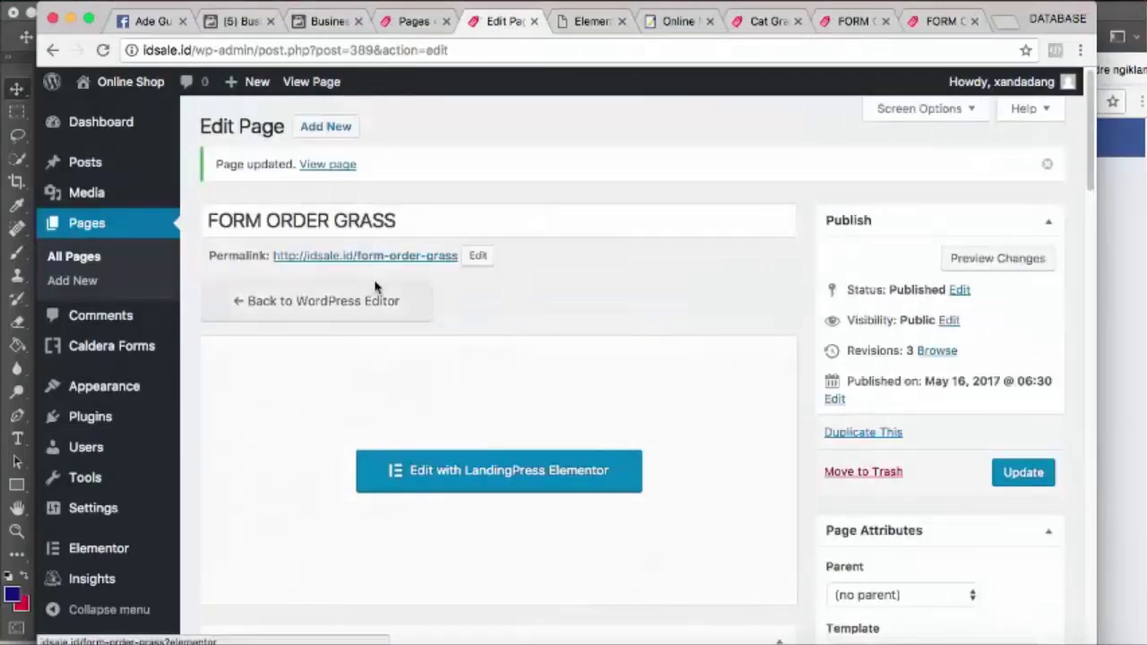
scroll(378, 295, down, 1)
scroll(376, 288, down, 2)
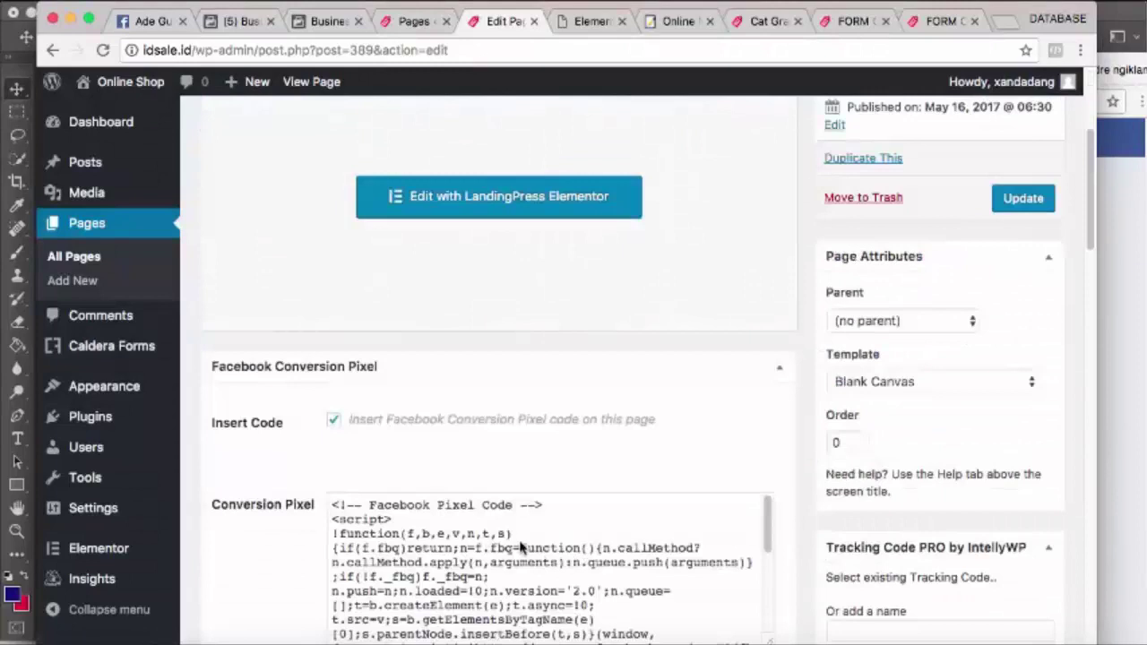
scroll(522, 543, down, 5)
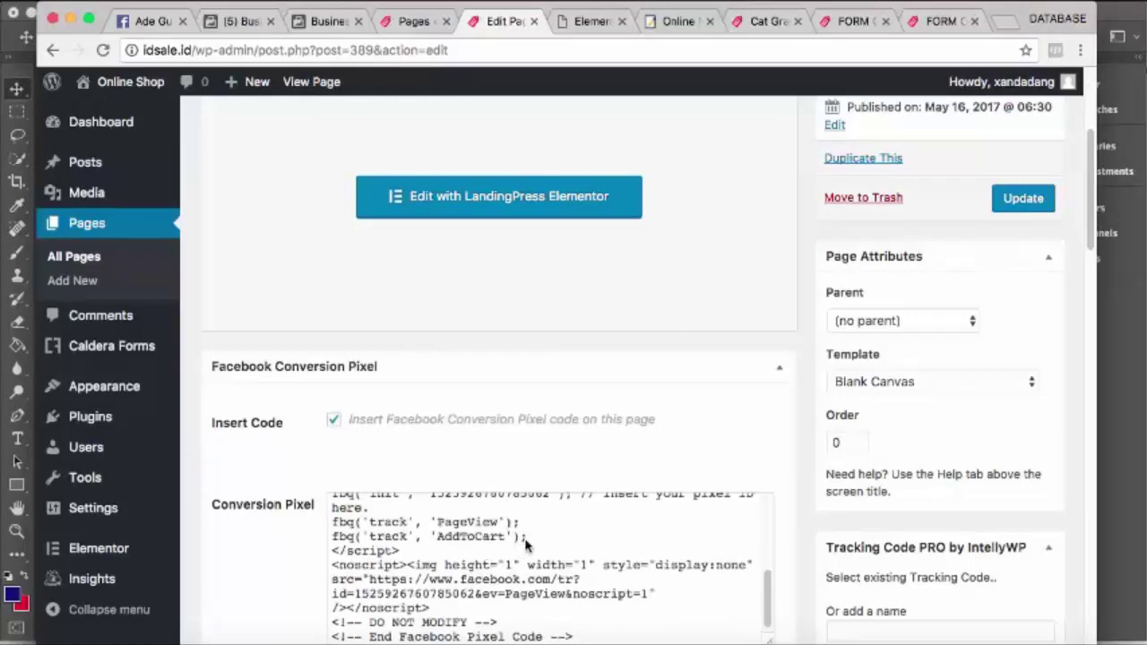
drag(526, 543, 434, 545)
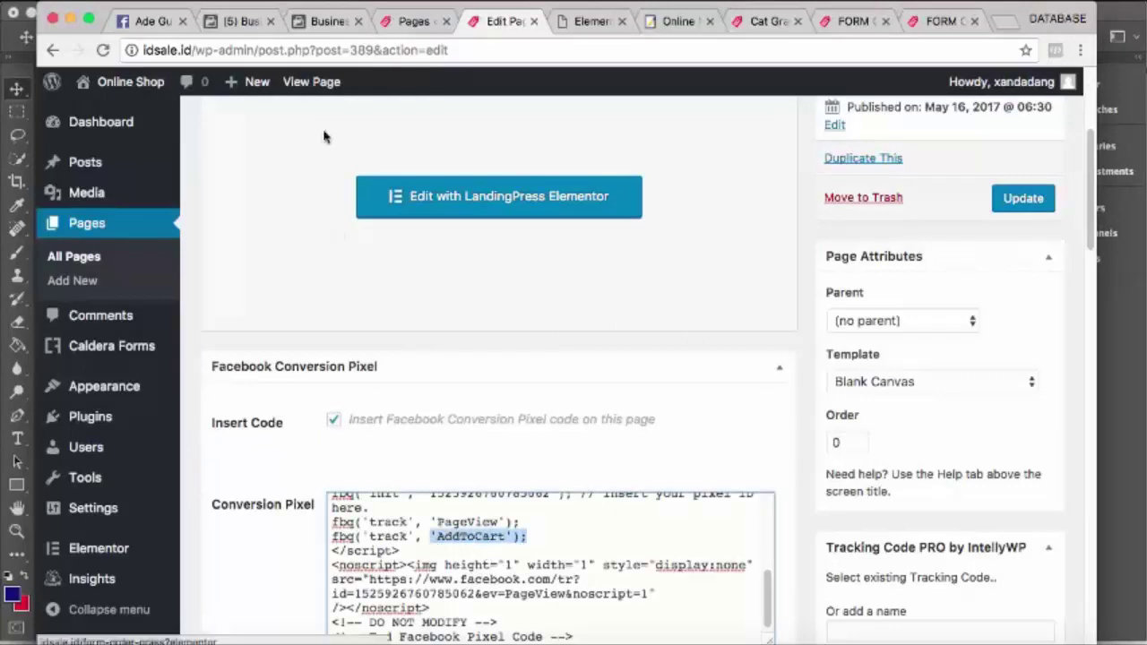
Open the Pixel Kucing dashboard from Business Settings > Pixels, showing 13 pixel fires
click(332, 31)
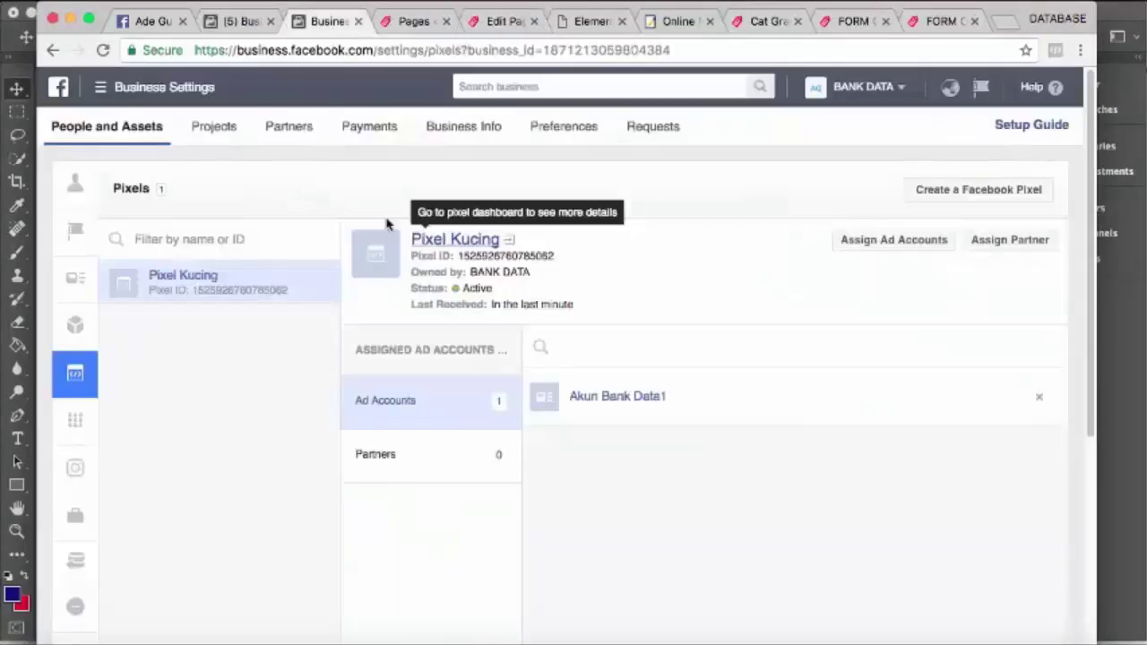
click(233, 21)
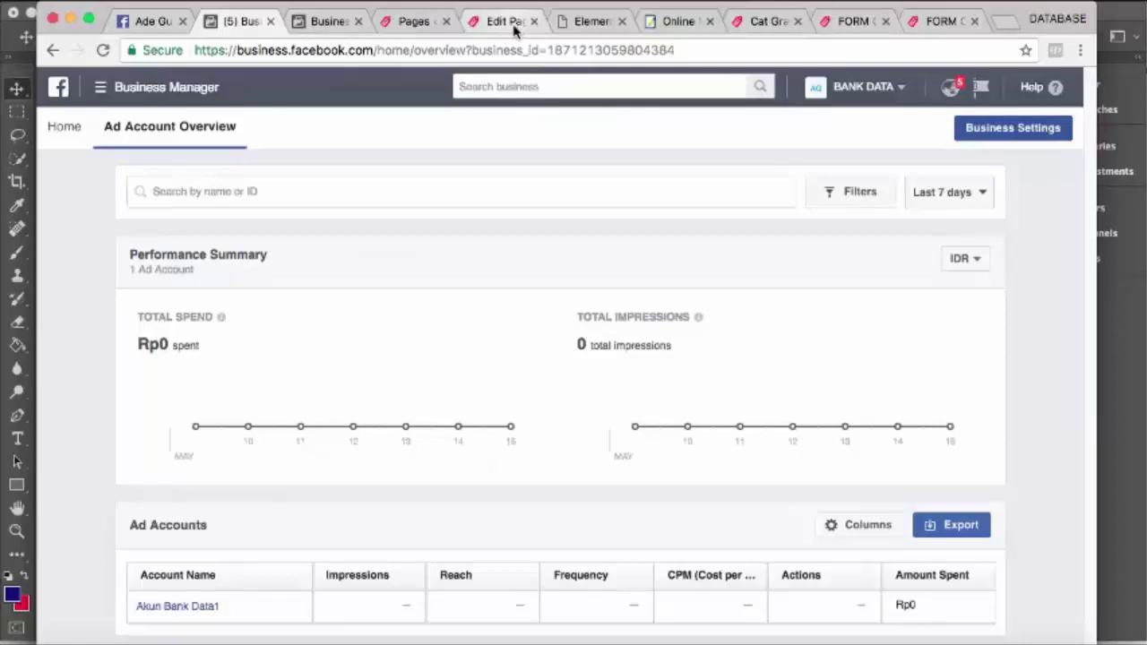
click(329, 22)
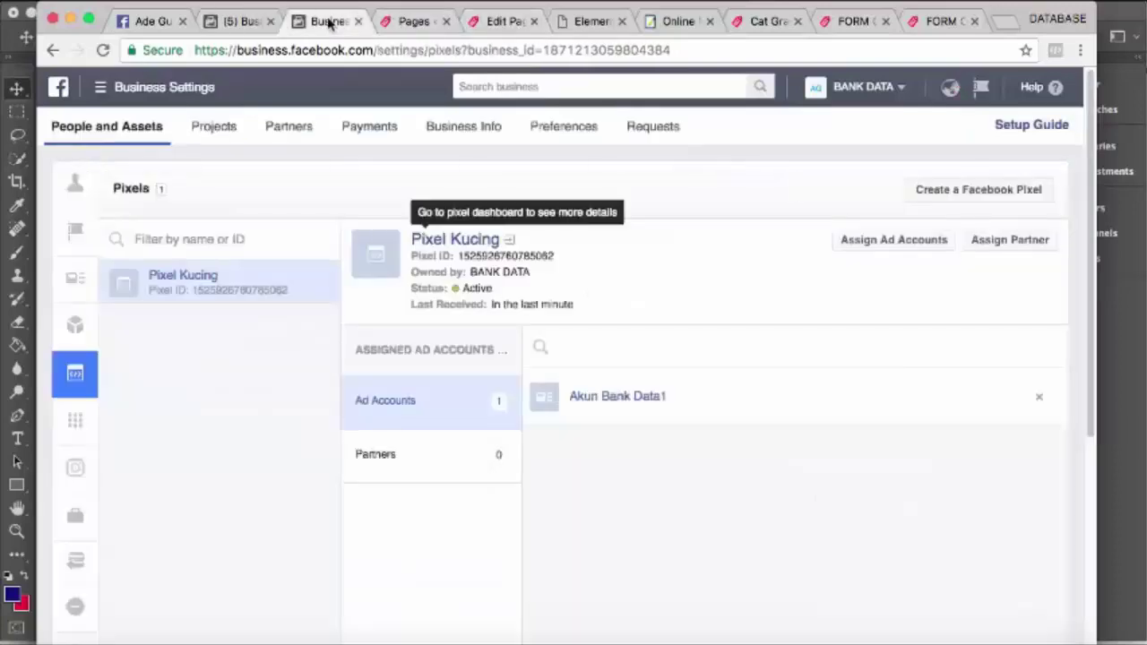
click(473, 241)
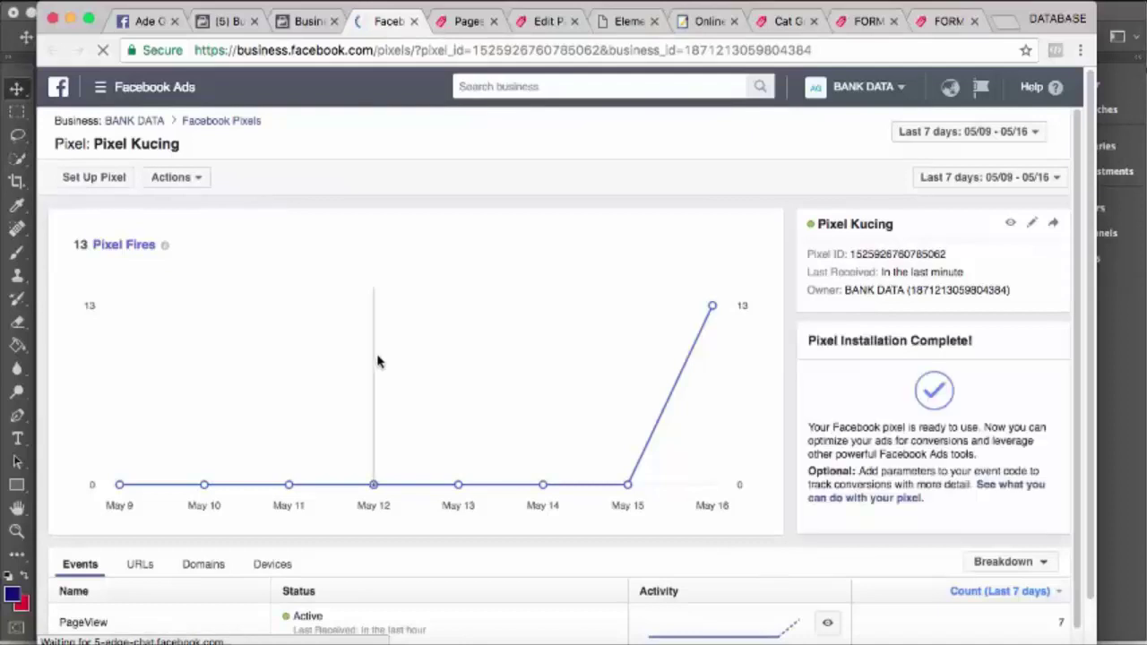
Open Actions > View Pixel Code for Pixel Kucing and copy the base code
scroll(380, 354, down, 2)
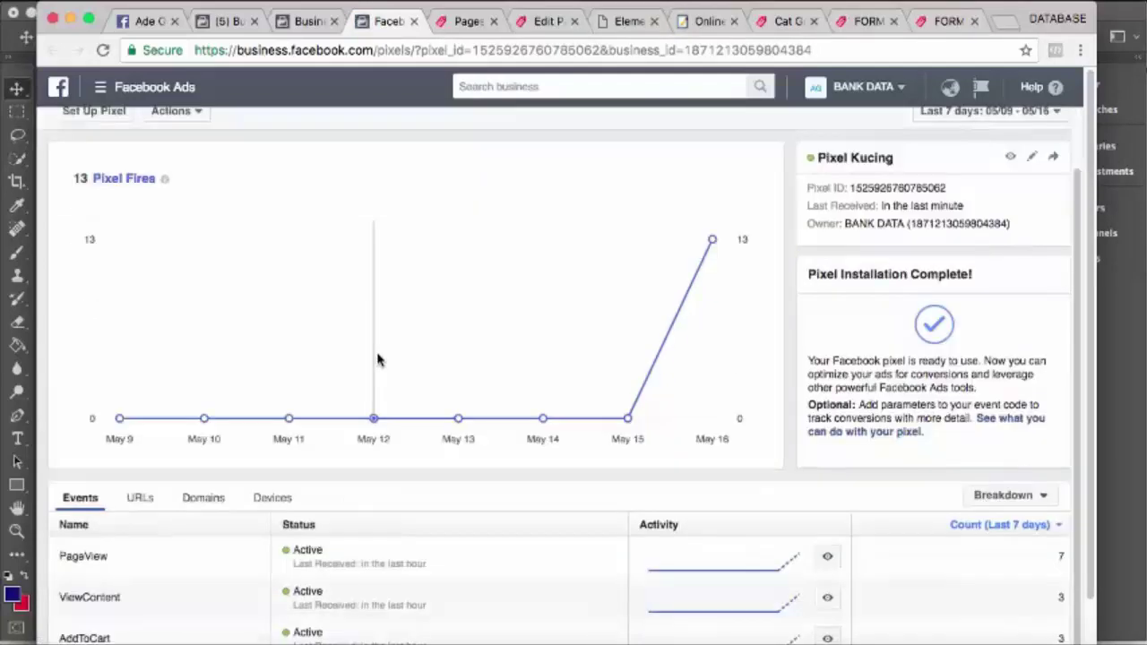
scroll(377, 359, down, 1)
scroll(378, 360, up, 2)
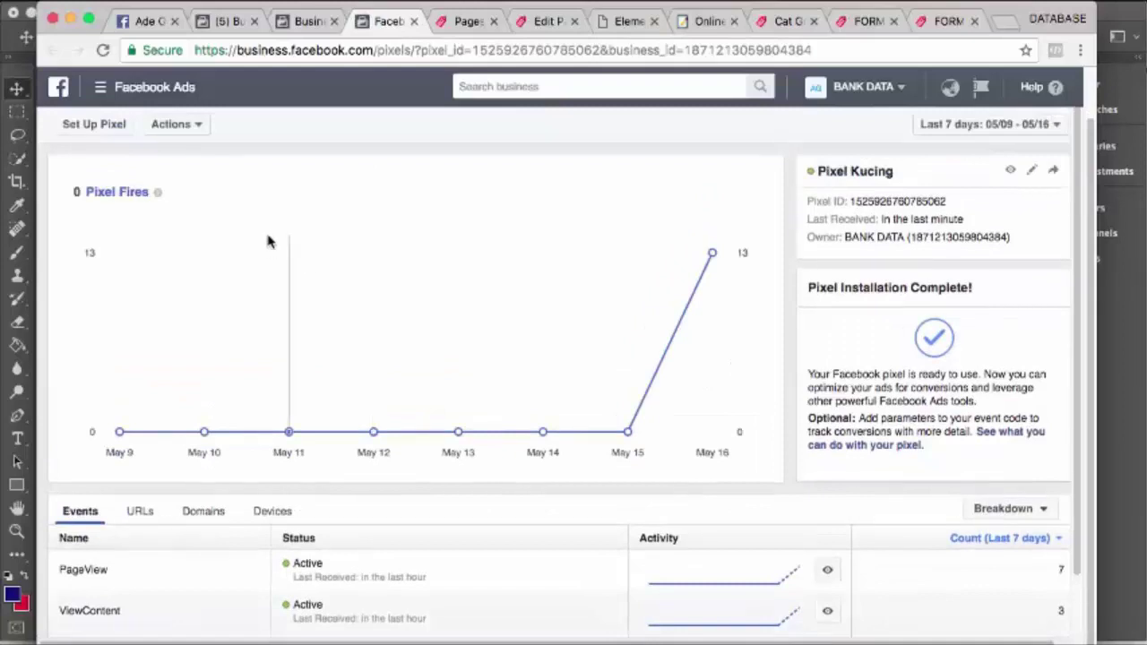
scroll(251, 211, up, 1)
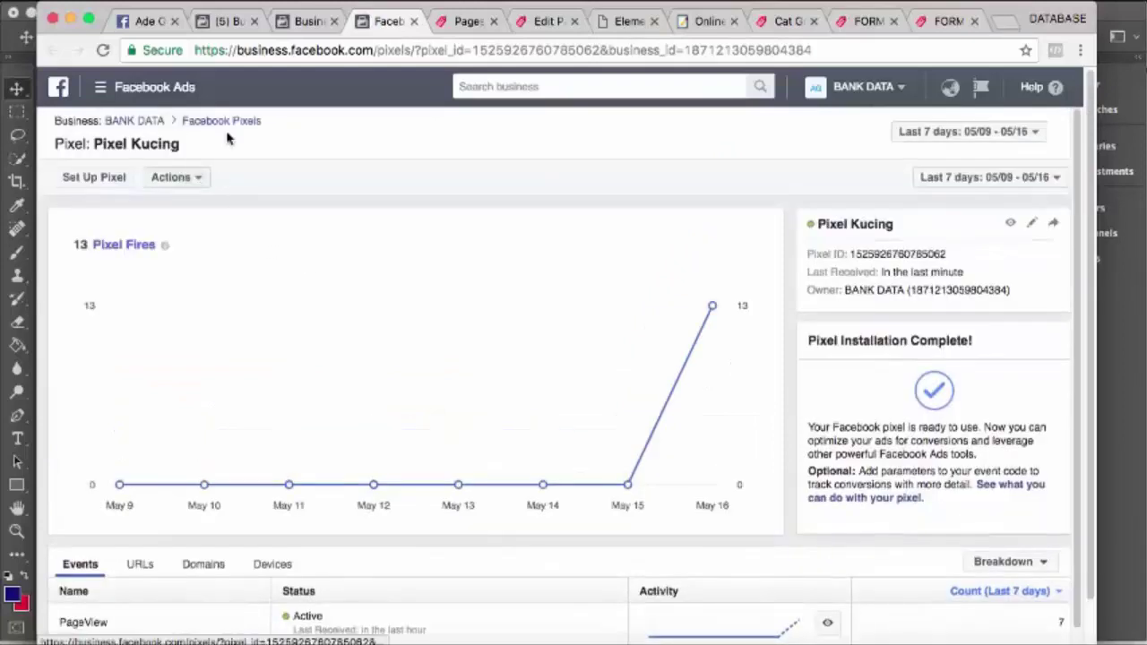
click(178, 179)
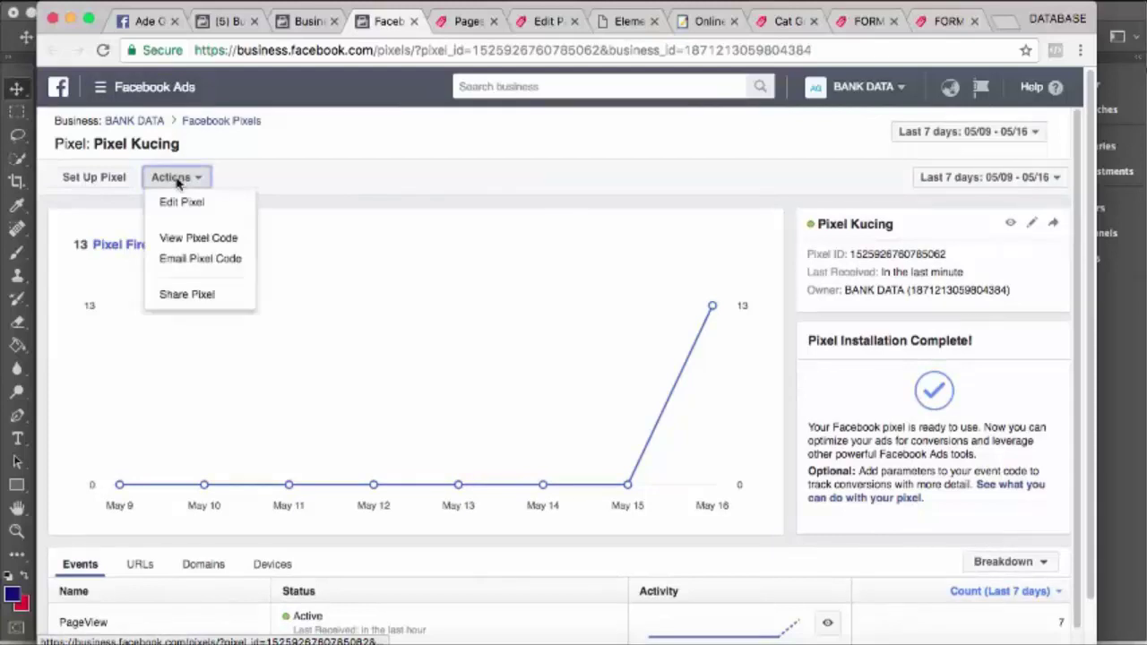
click(207, 238)
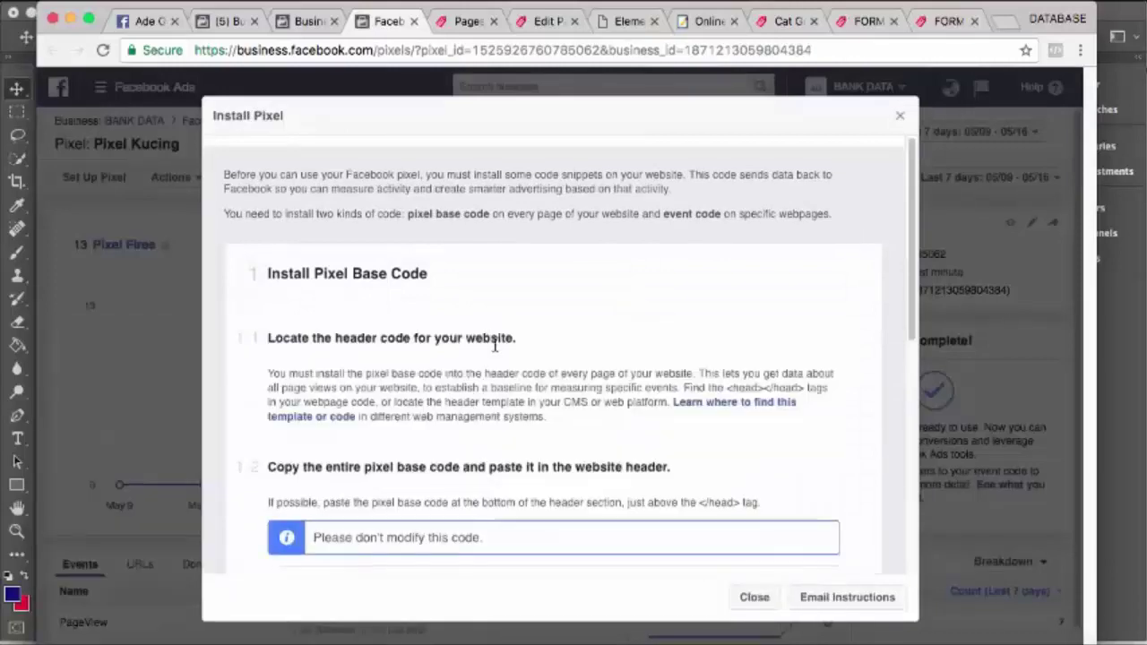
scroll(497, 335, down, 6)
click(494, 341)
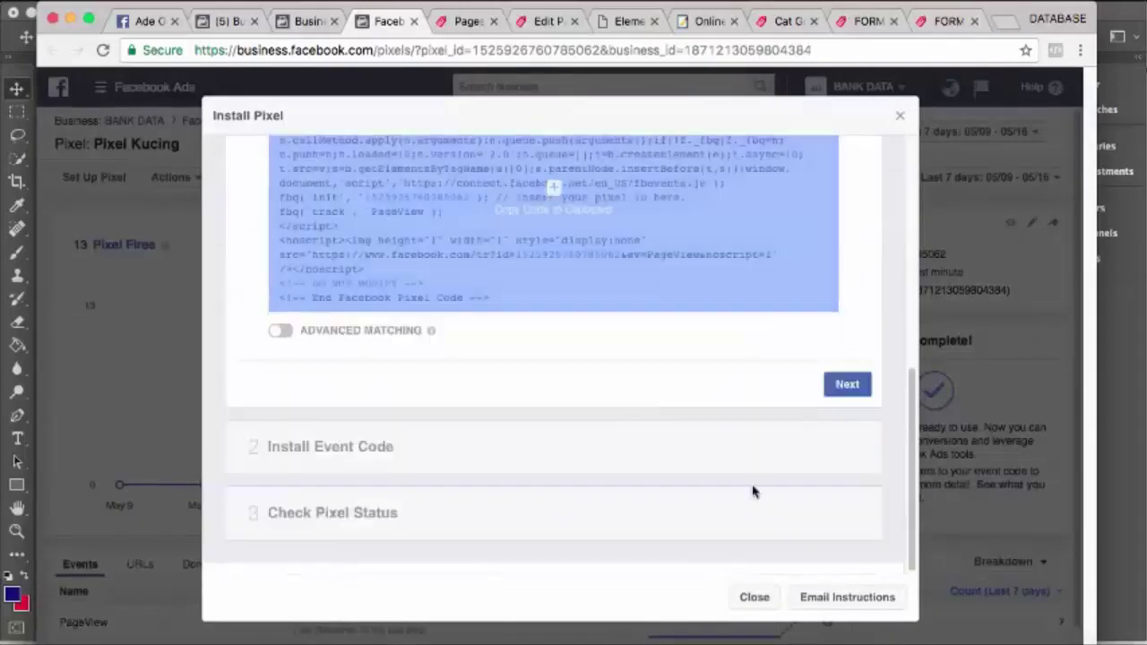
Go to the event code step's Basic tab and copy the Search event code
click(846, 385)
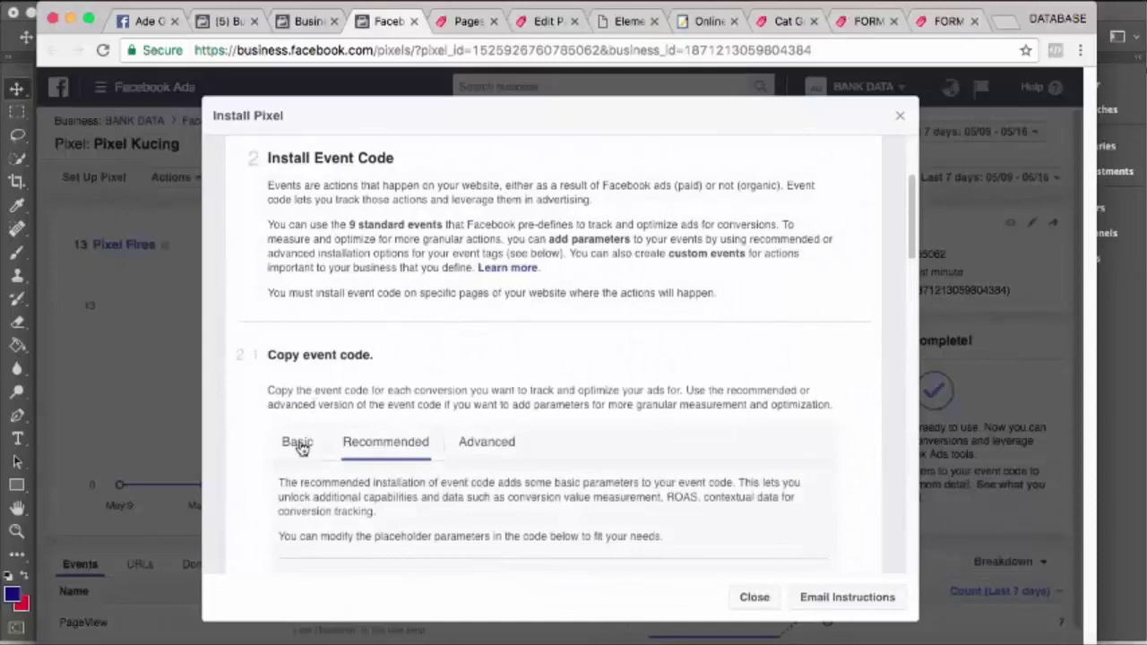
click(299, 445)
scroll(479, 368, down, 2)
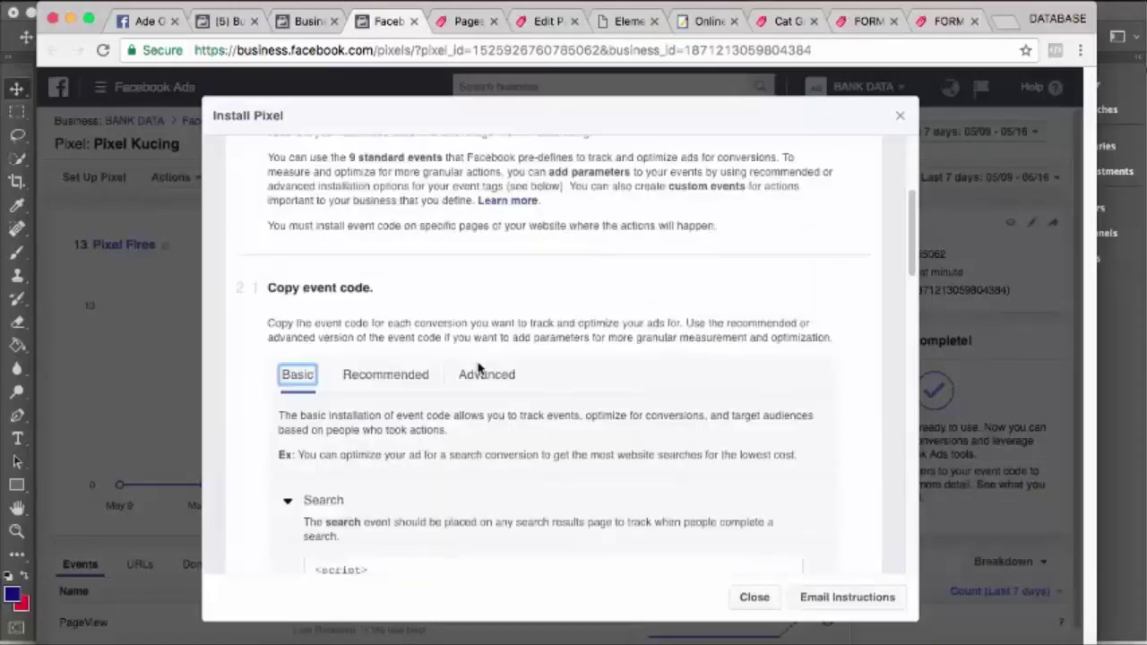
scroll(479, 369, down, 10)
scroll(479, 368, down, 5)
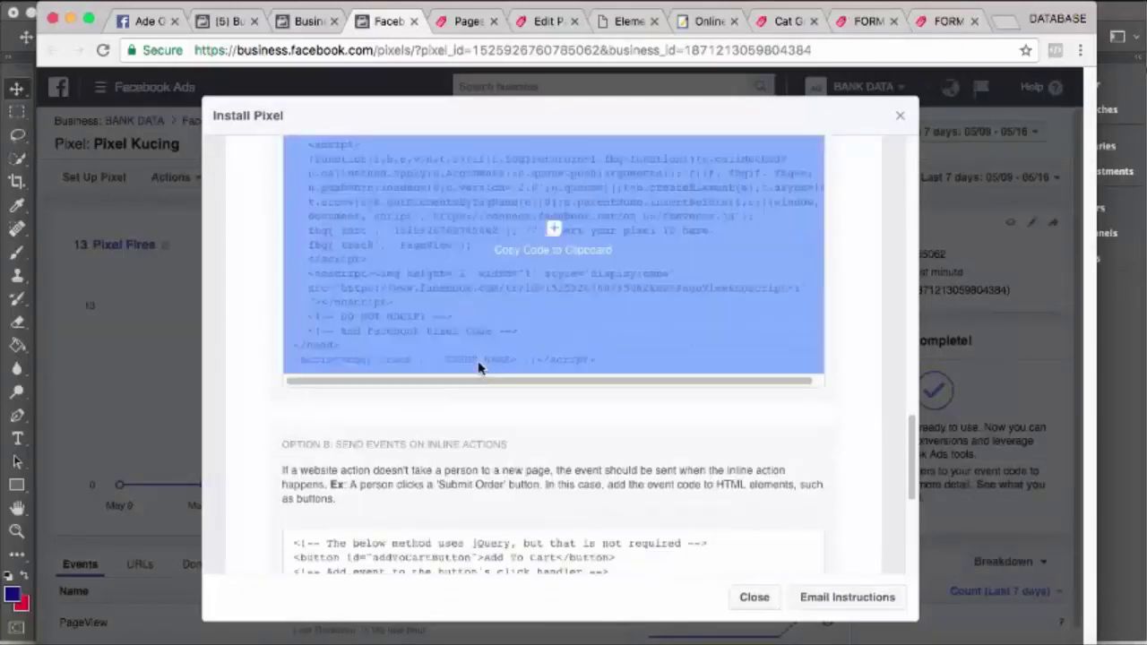
scroll(480, 376, down, 3)
scroll(479, 389, up, 10)
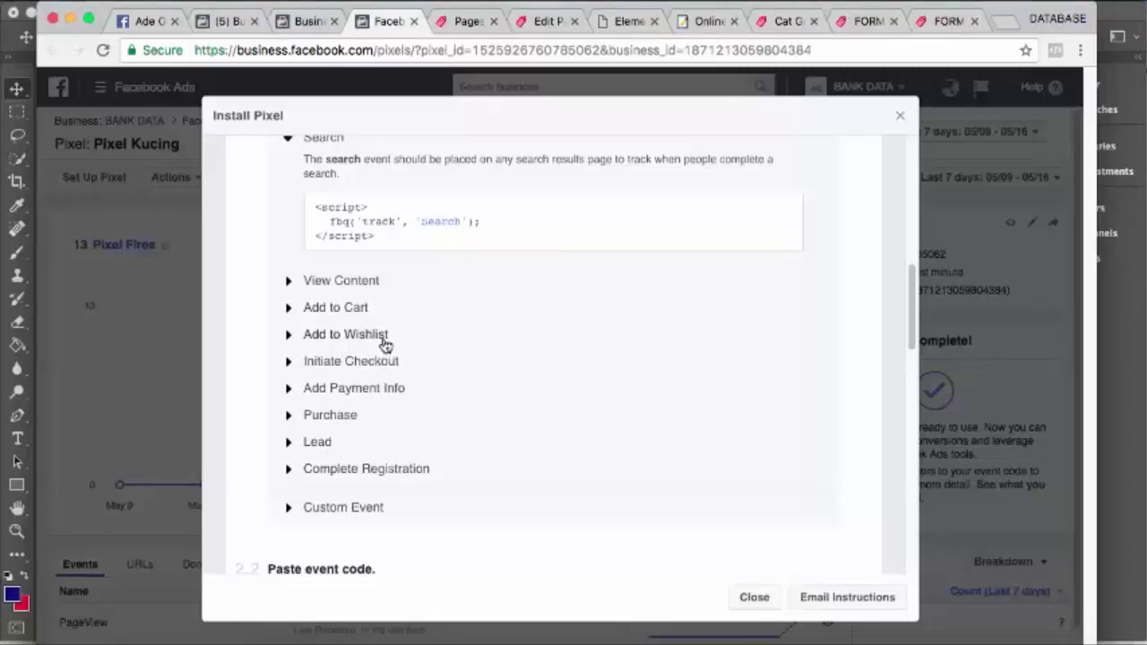
click(443, 221)
Close both duplicate form-order tabs, leaving the Cat Grass Seeds page, and bring Keynote forward
click(947, 31)
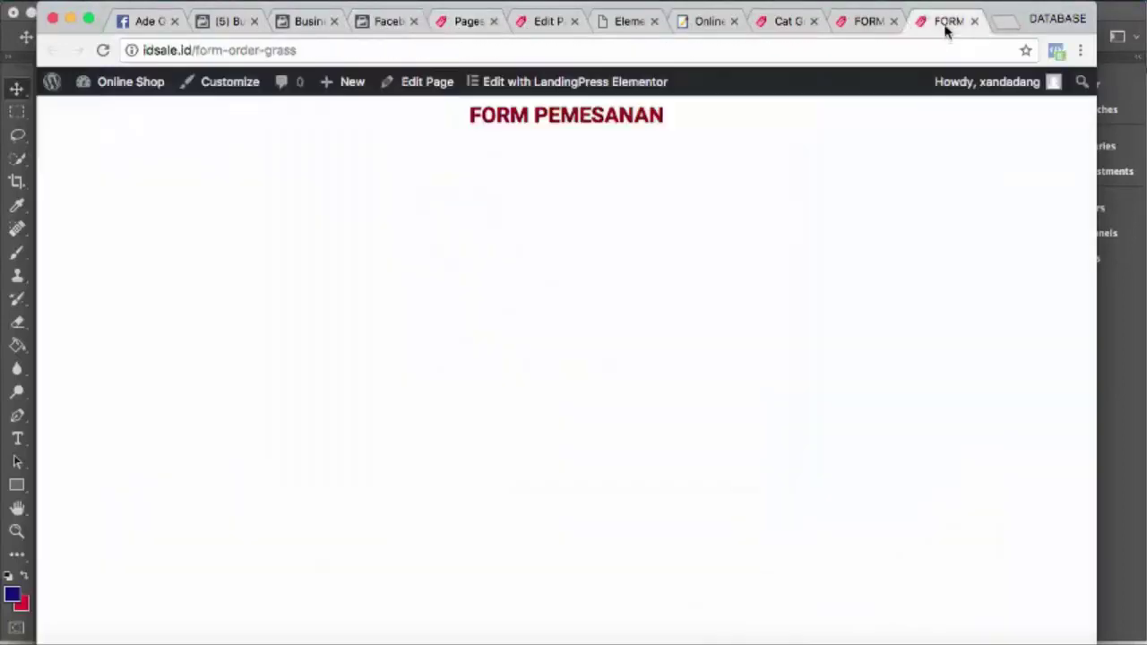
click(864, 28)
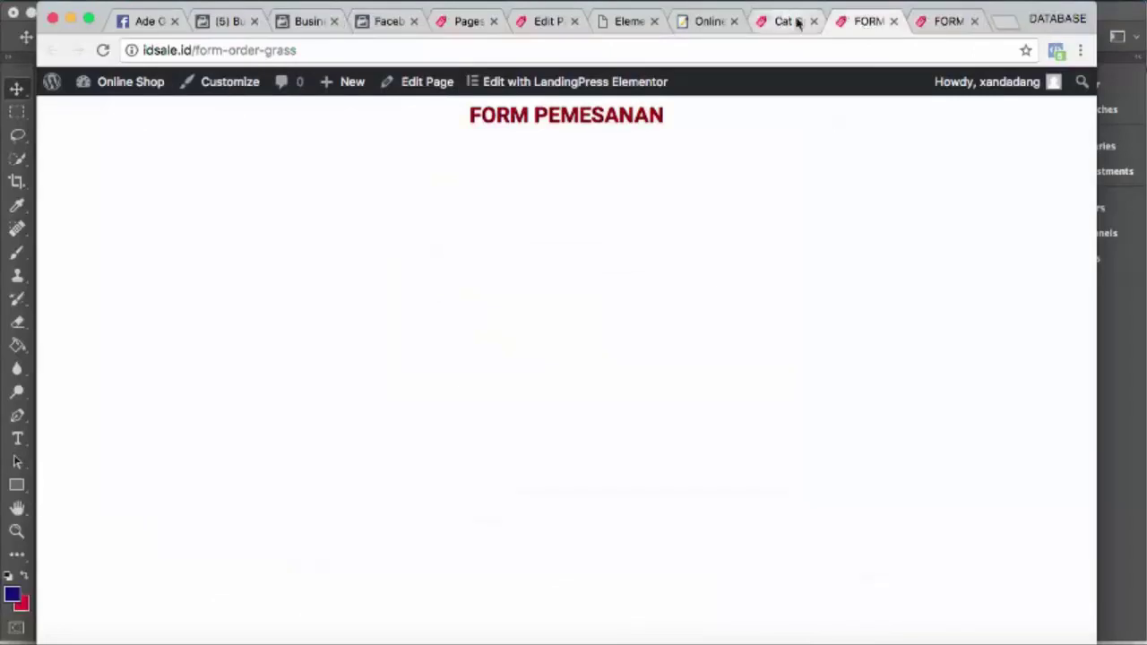
click(892, 21)
click(894, 22)
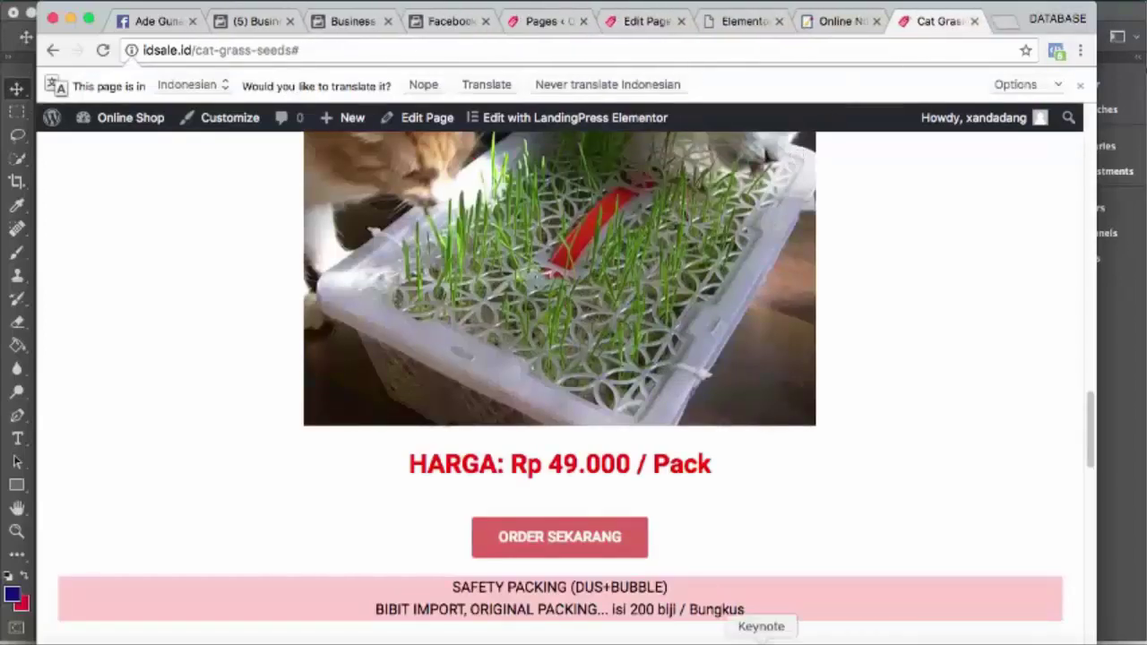
click(761, 637)
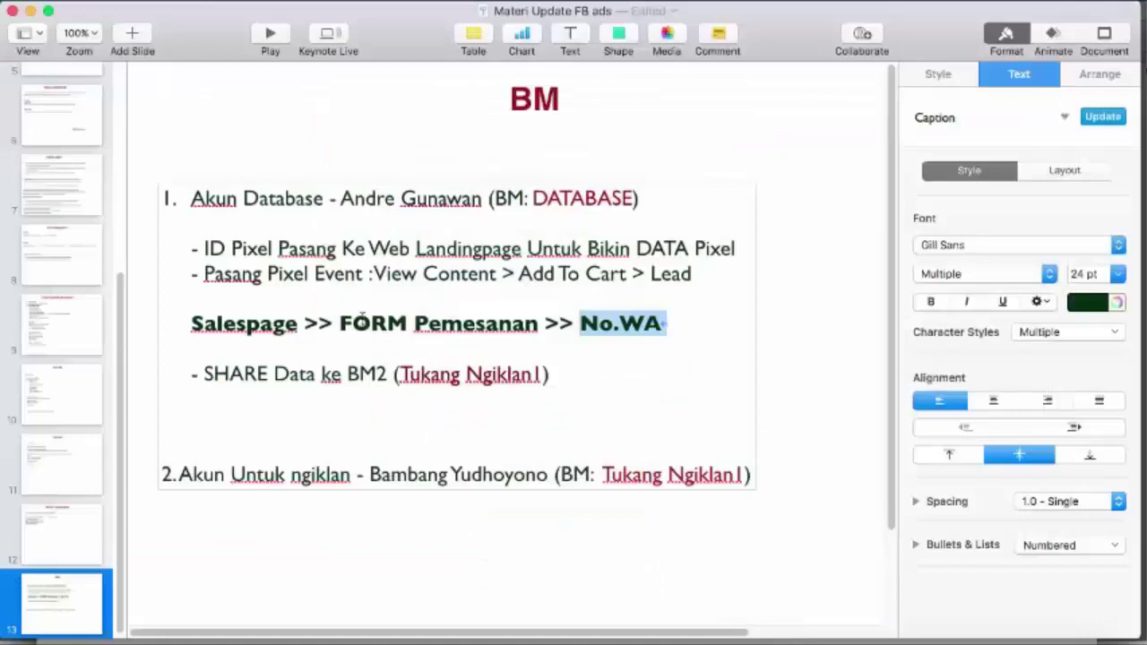
Highlight FORM Pemesanan and Add To Cart on the BM slide, then return to the Cat Grass Seeds page
drag(342, 323, 533, 336)
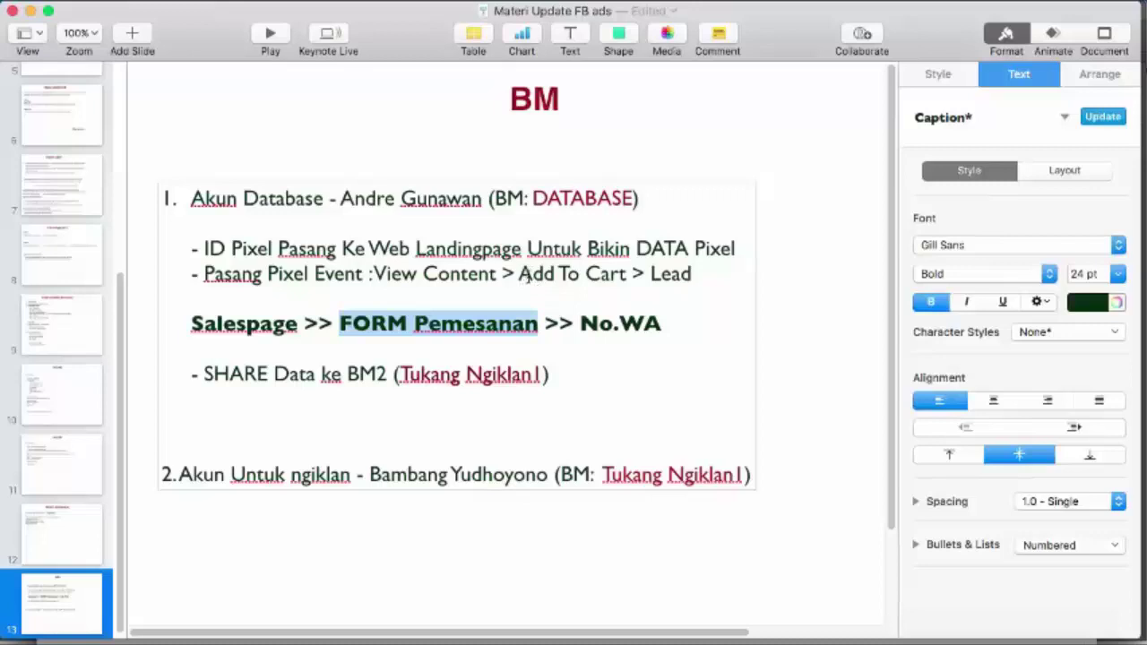
drag(523, 276, 624, 278)
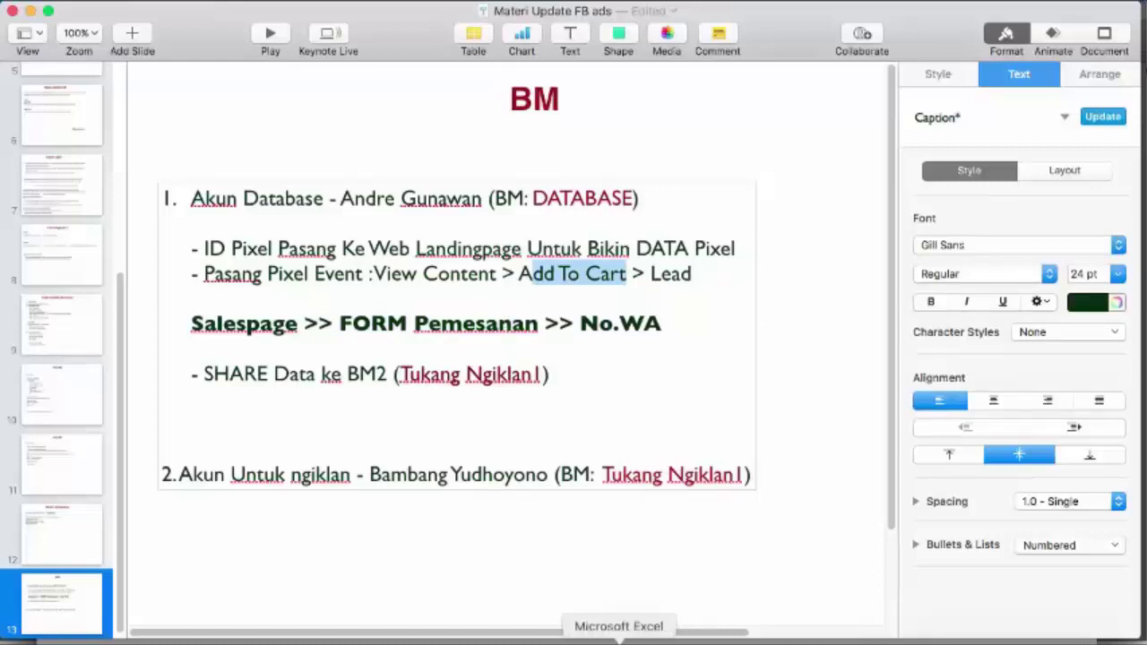
click(475, 639)
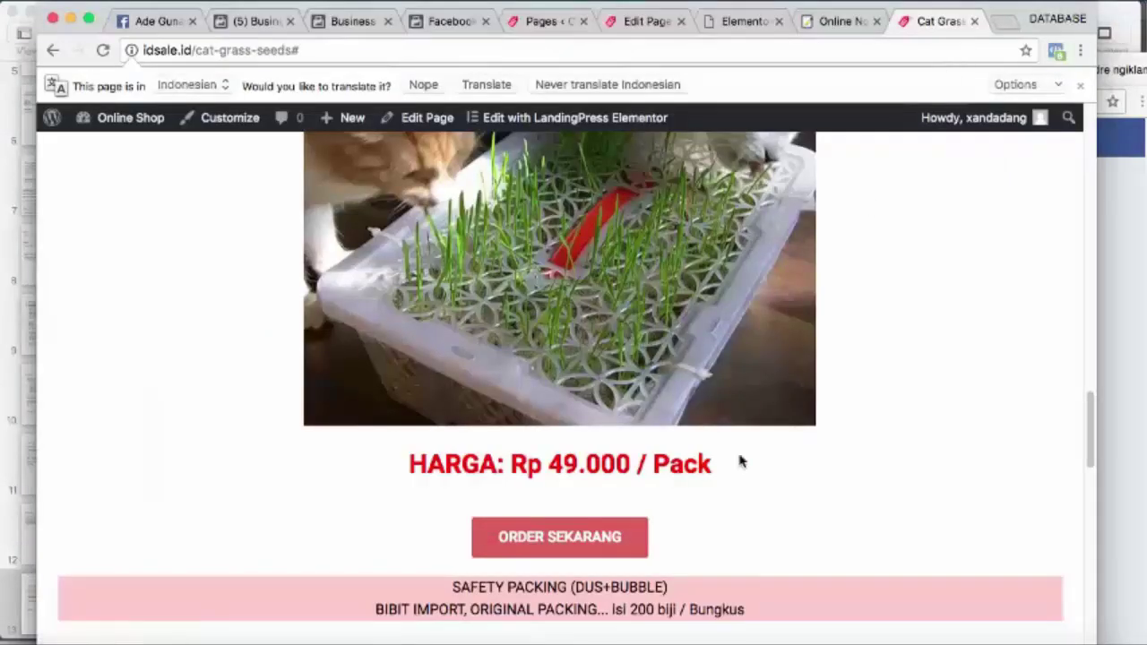
Open the order form page, then confirm in the Plugins list that Caldera Forms is installed
click(570, 548)
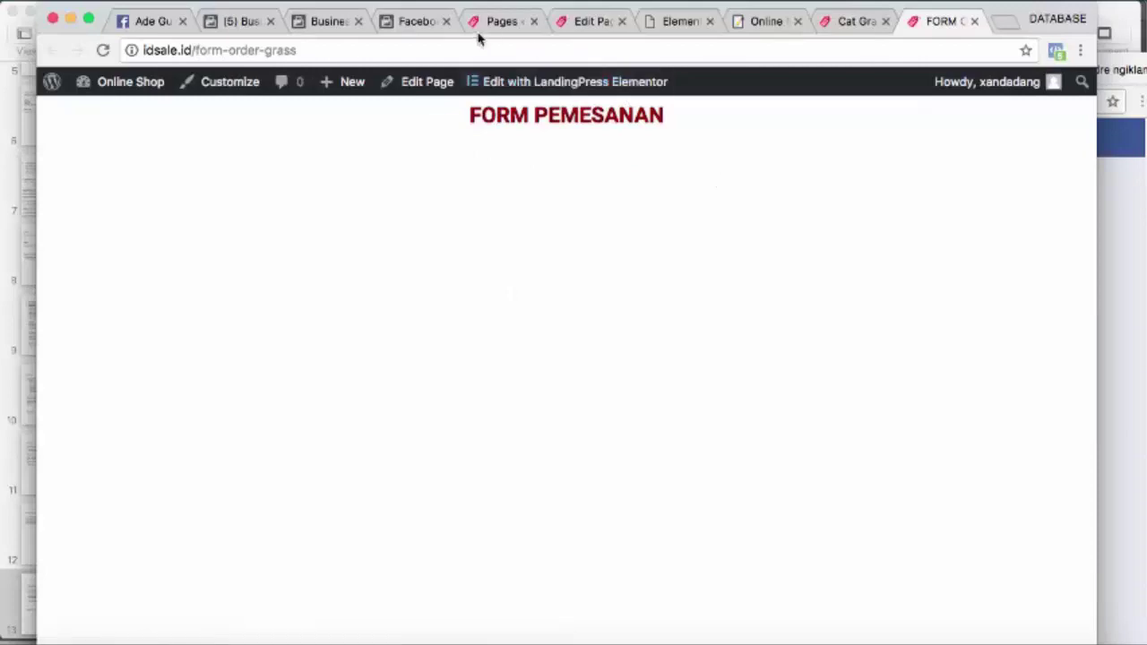
click(502, 22)
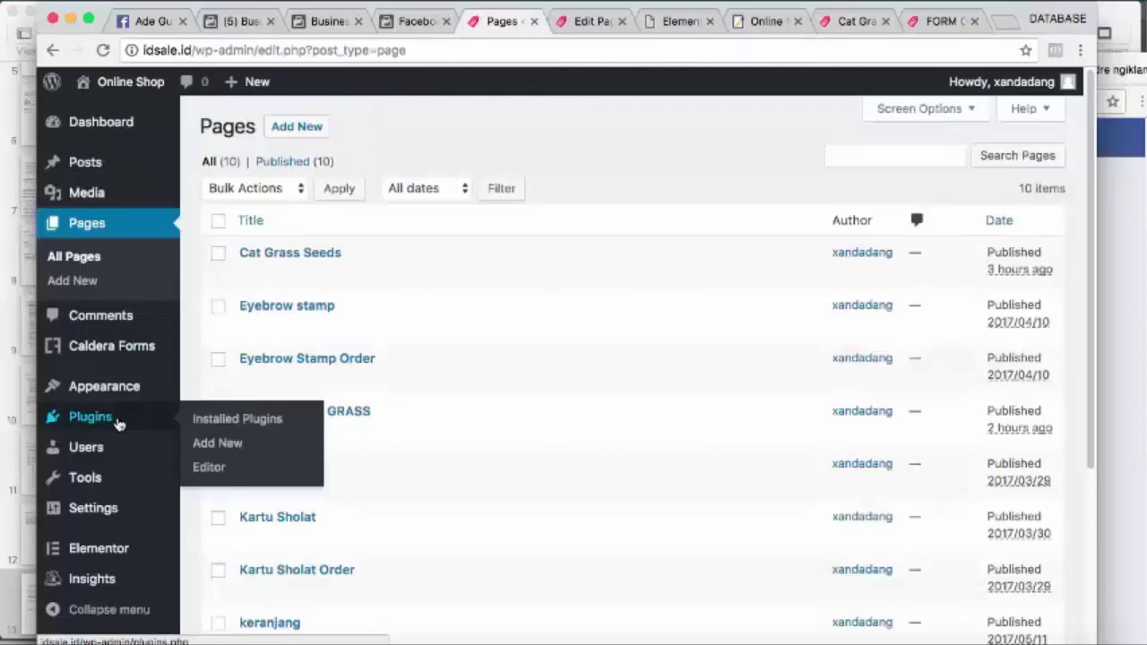
click(117, 421)
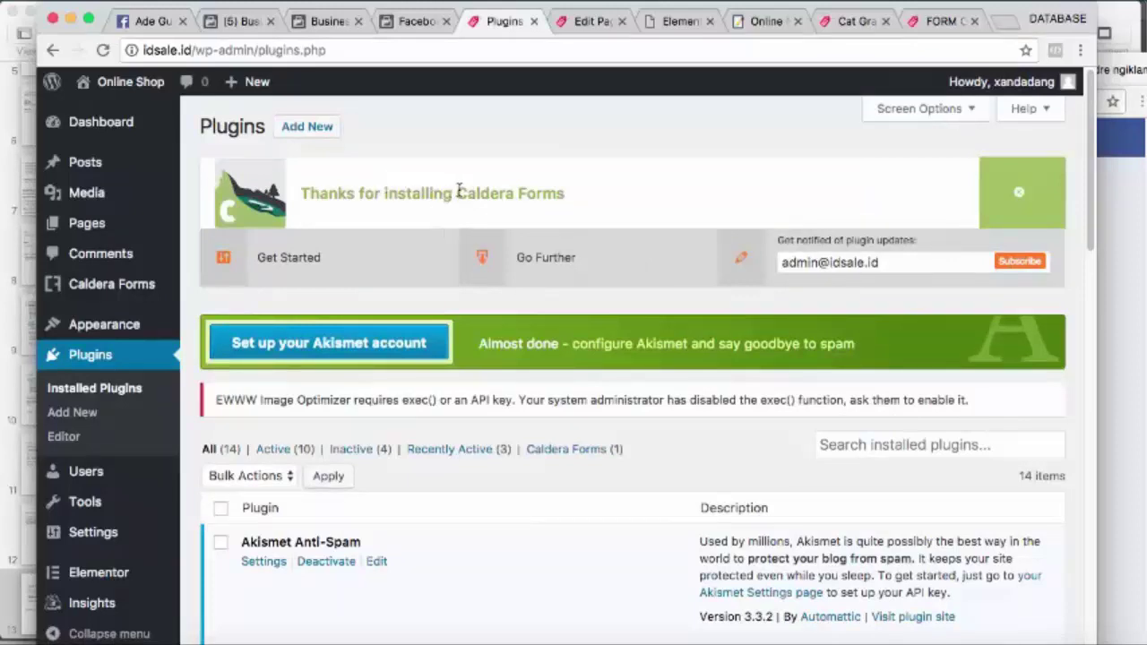
drag(465, 191, 557, 201)
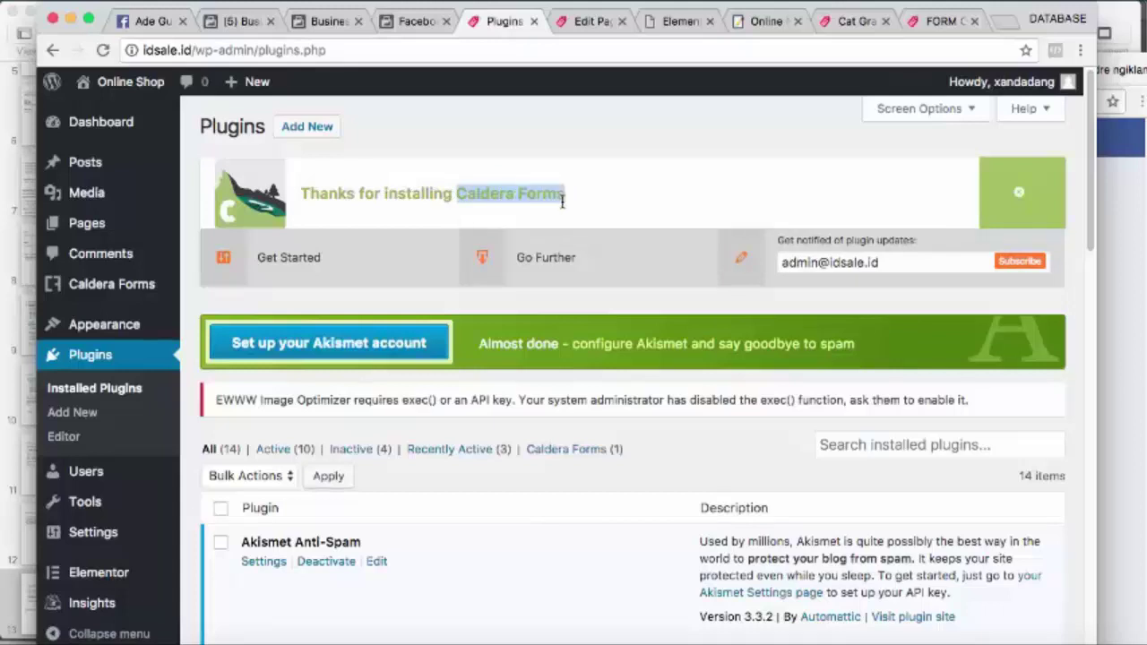
Open the Caldera Forms admin page from the WordPress sidebar
scroll(373, 348, down, 4)
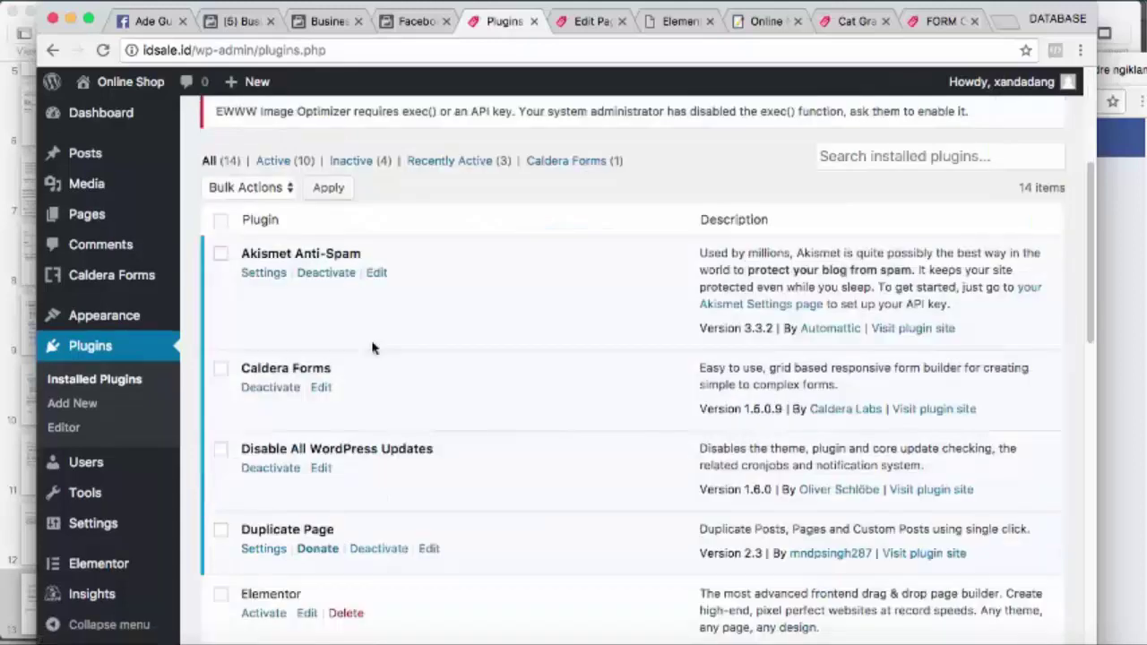
scroll(372, 348, down, 3)
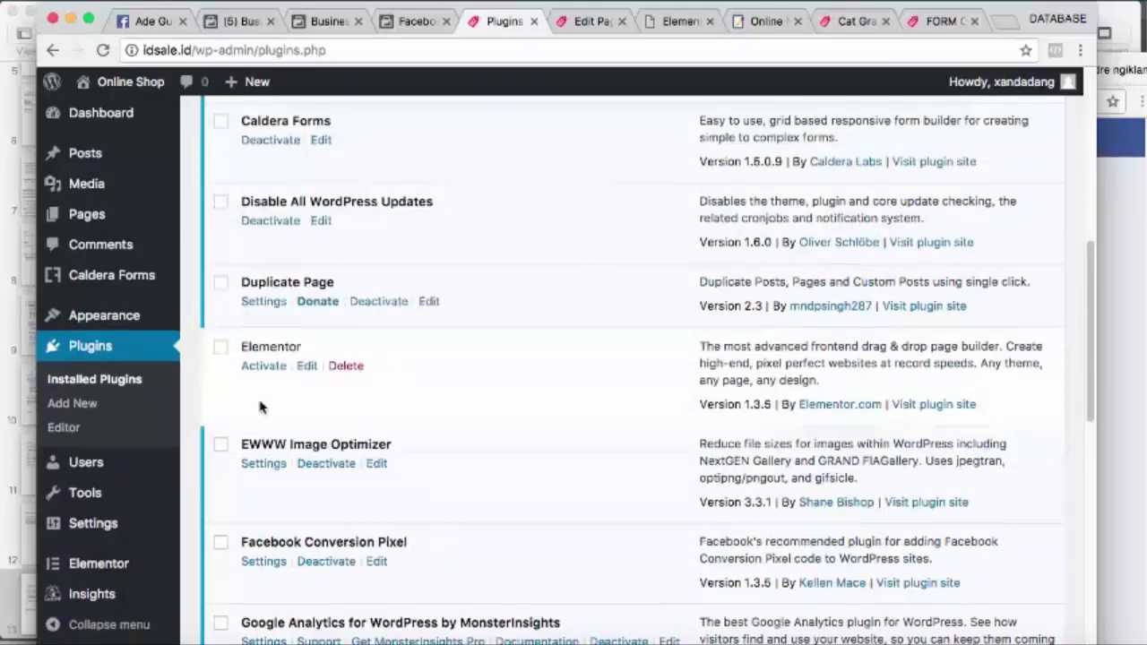
mouse_move(112, 282)
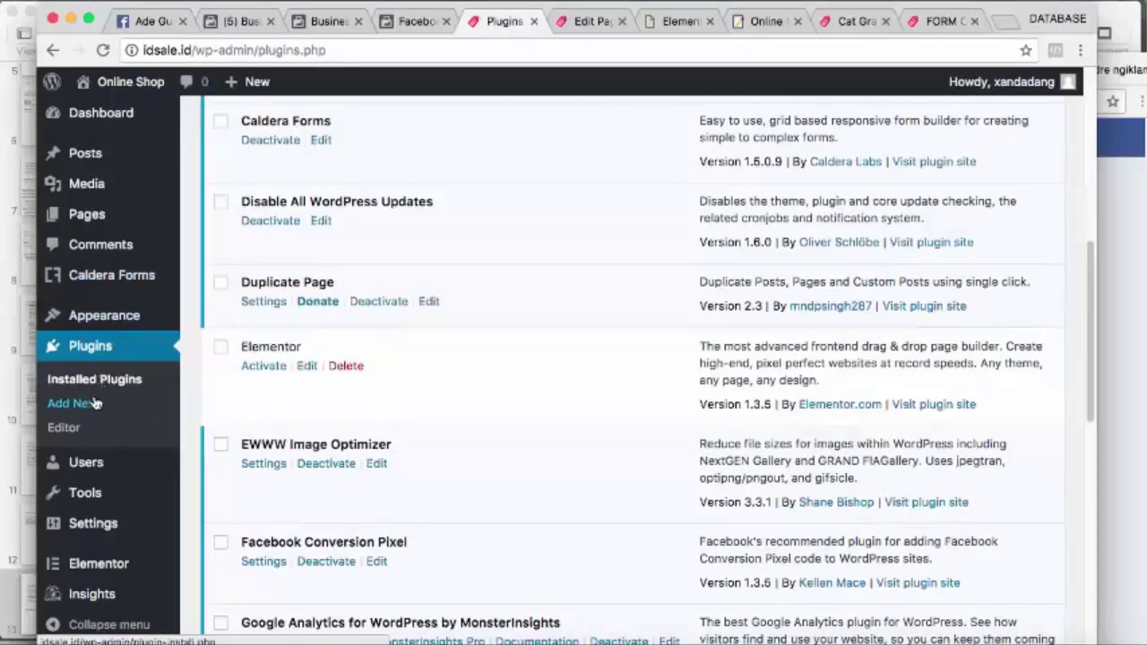
click(128, 283)
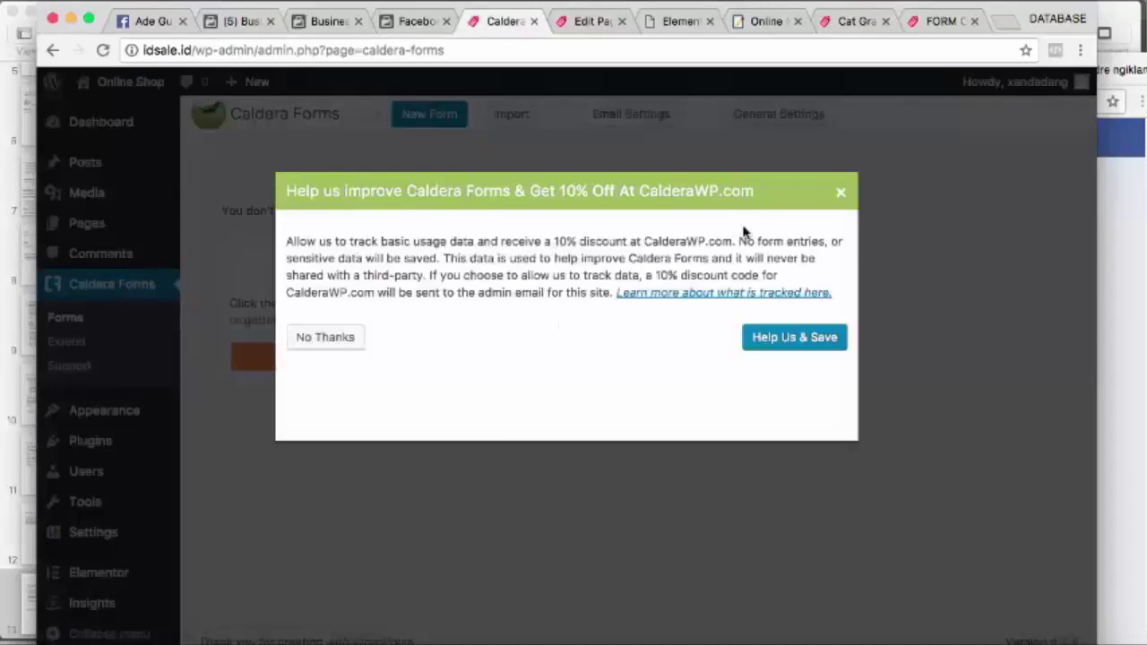
Dismiss the tracking offer and create a Contact Form template form named 'Form Kucing'
click(840, 193)
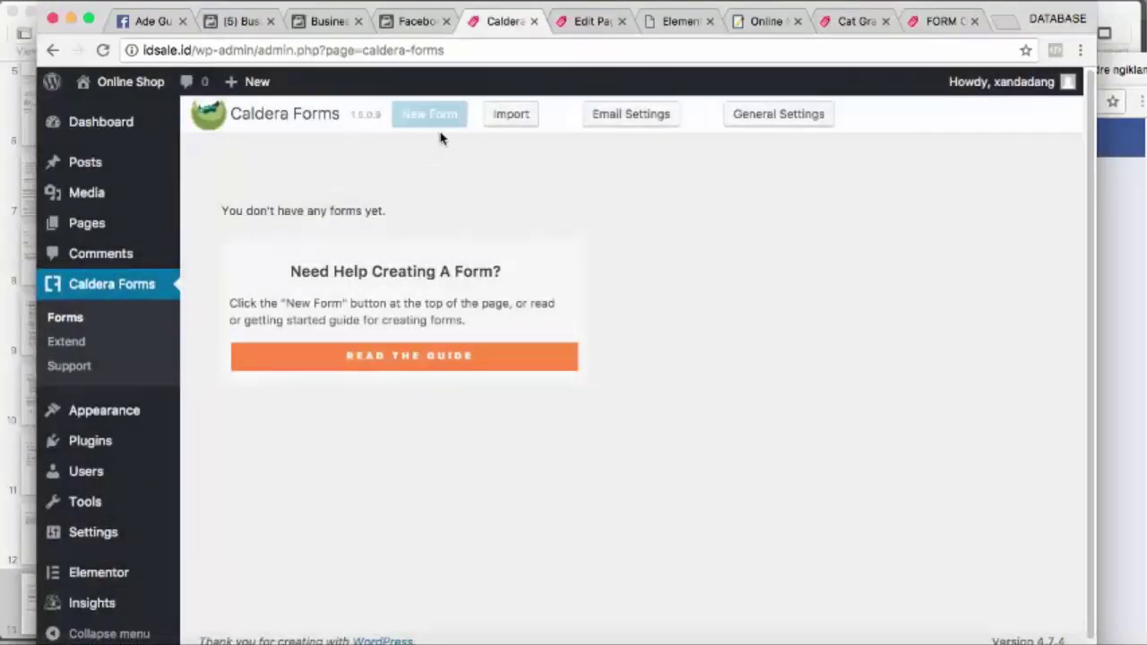
click(421, 120)
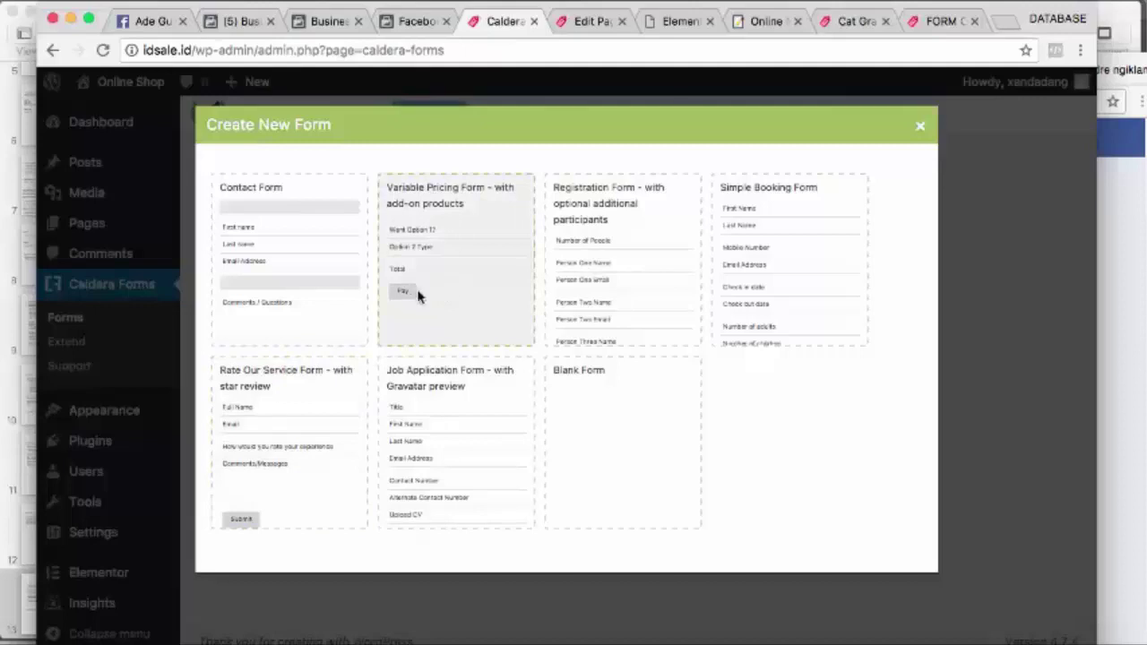
click(291, 249)
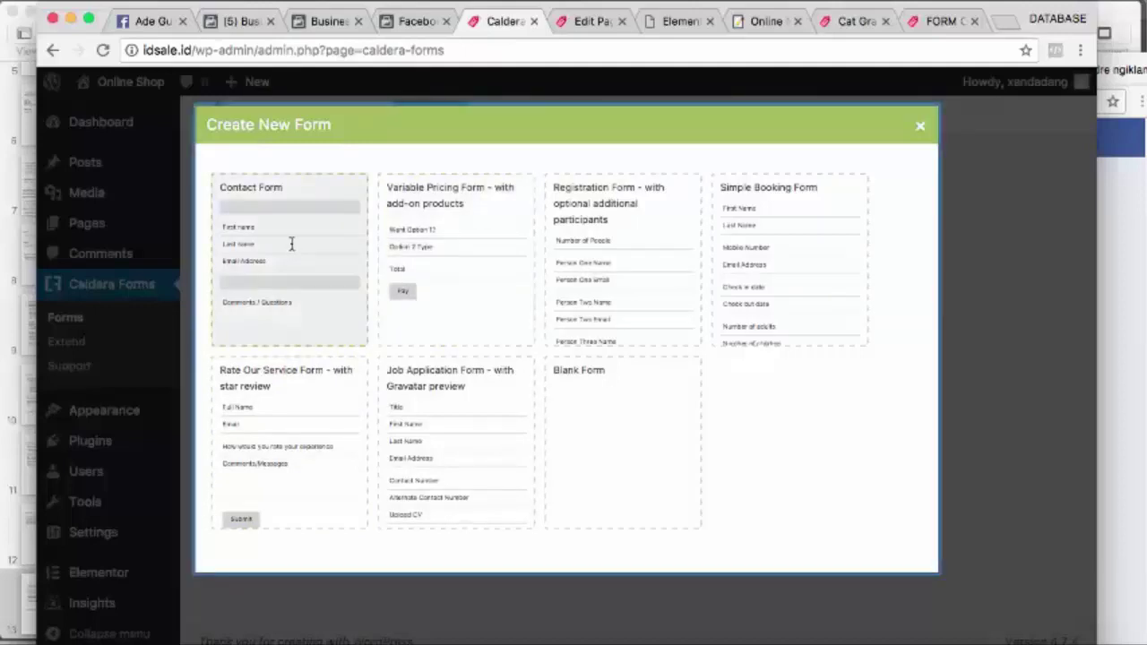
click(291, 243)
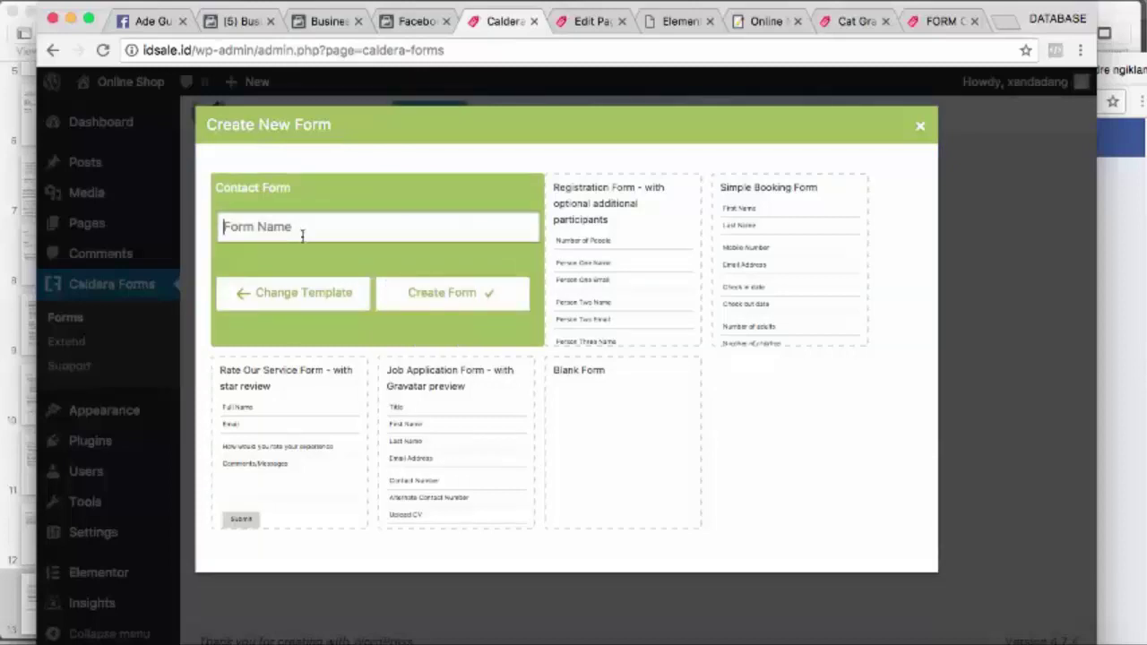
text(Form Ku)
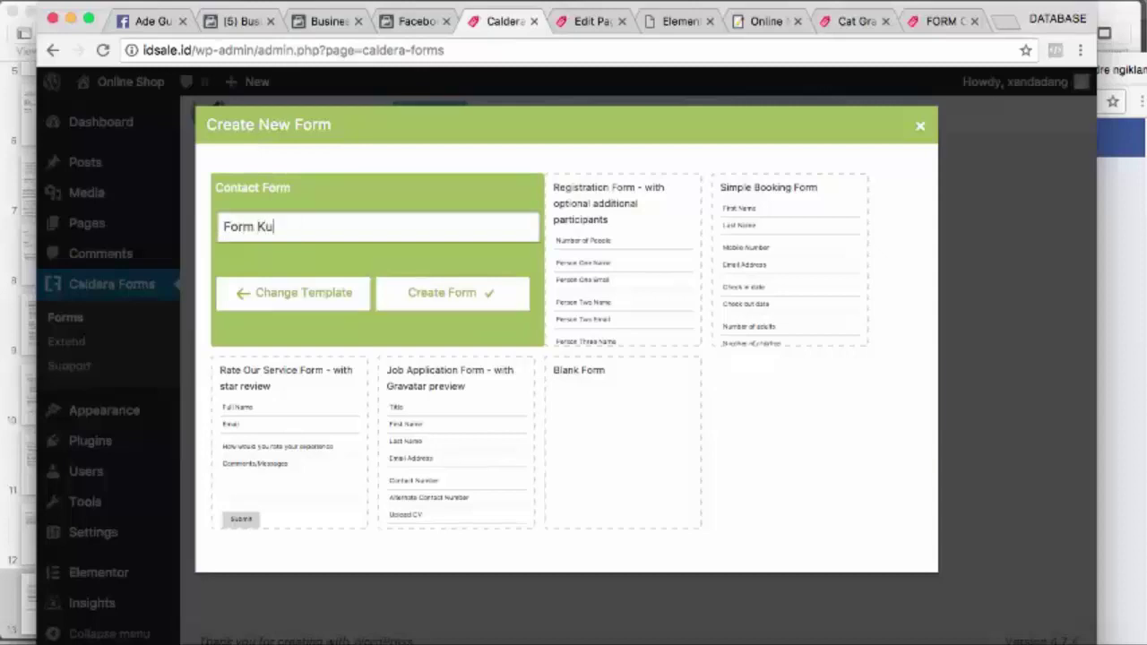
text(cing)
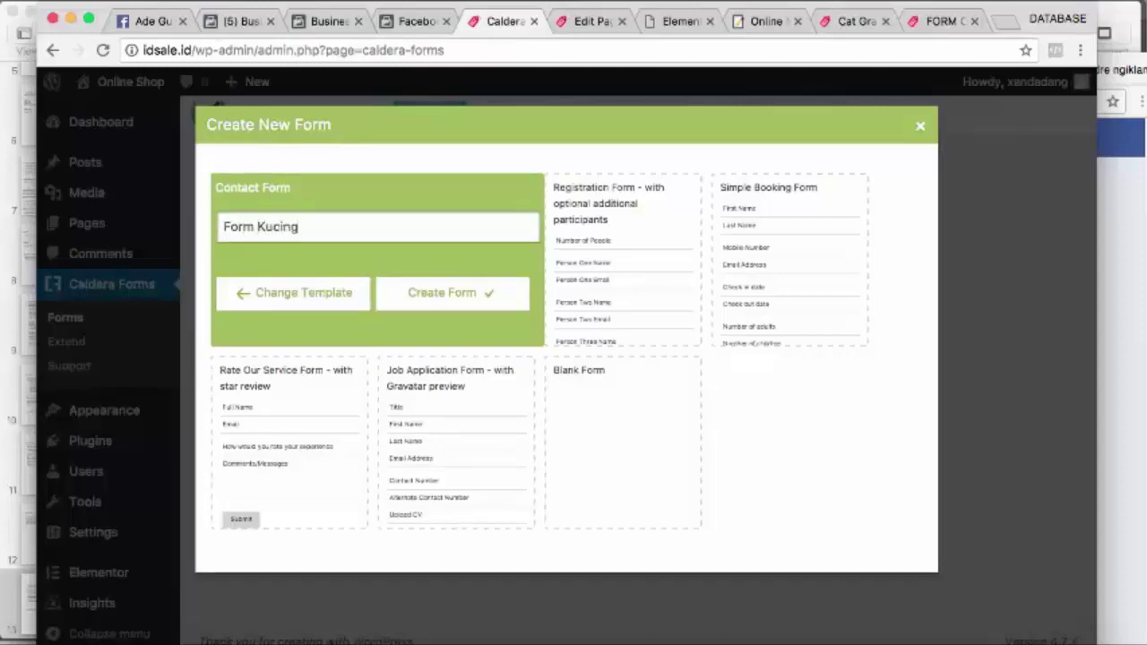
click(439, 294)
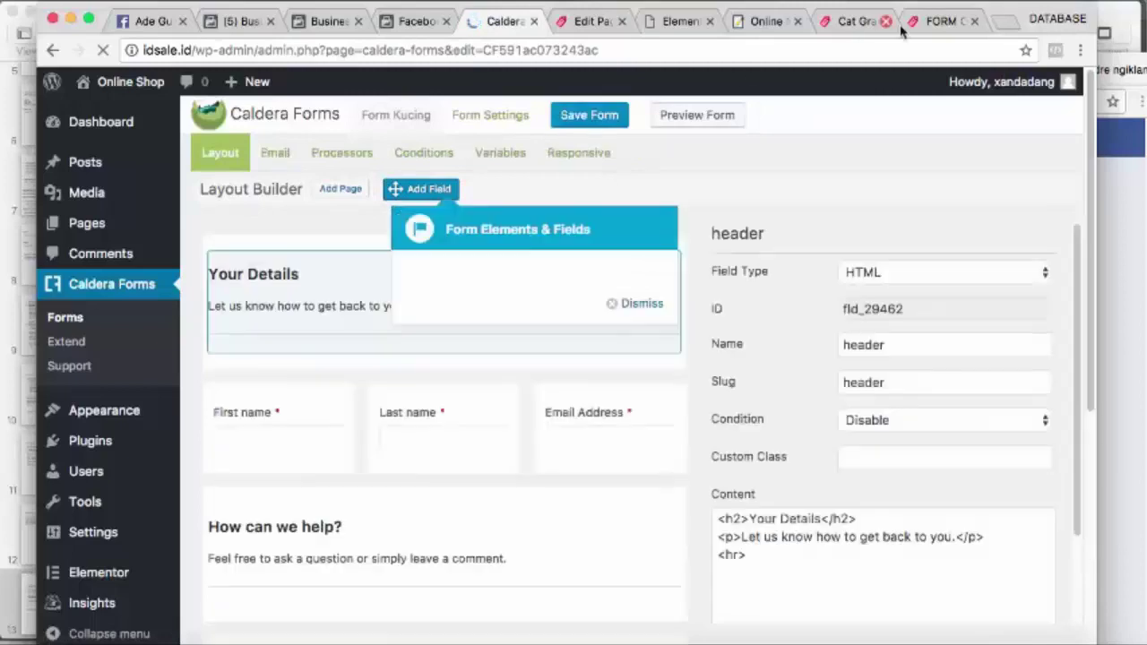
Close the fields tip and merge First name, Last name and Email Address into one column
key(super+9)
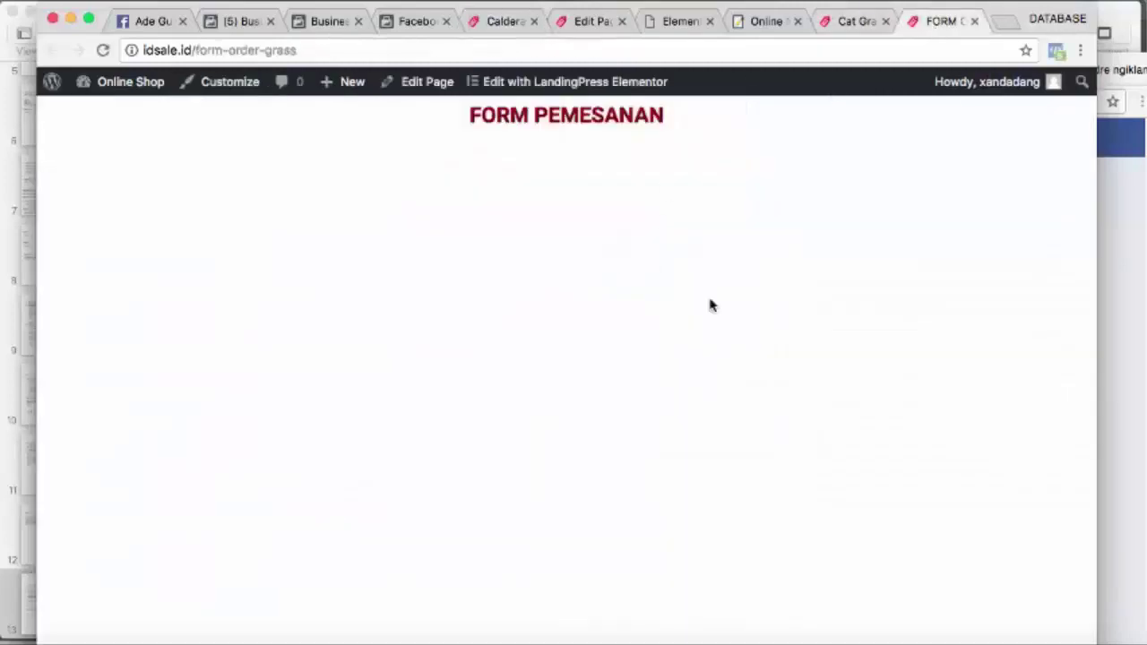
click(501, 27)
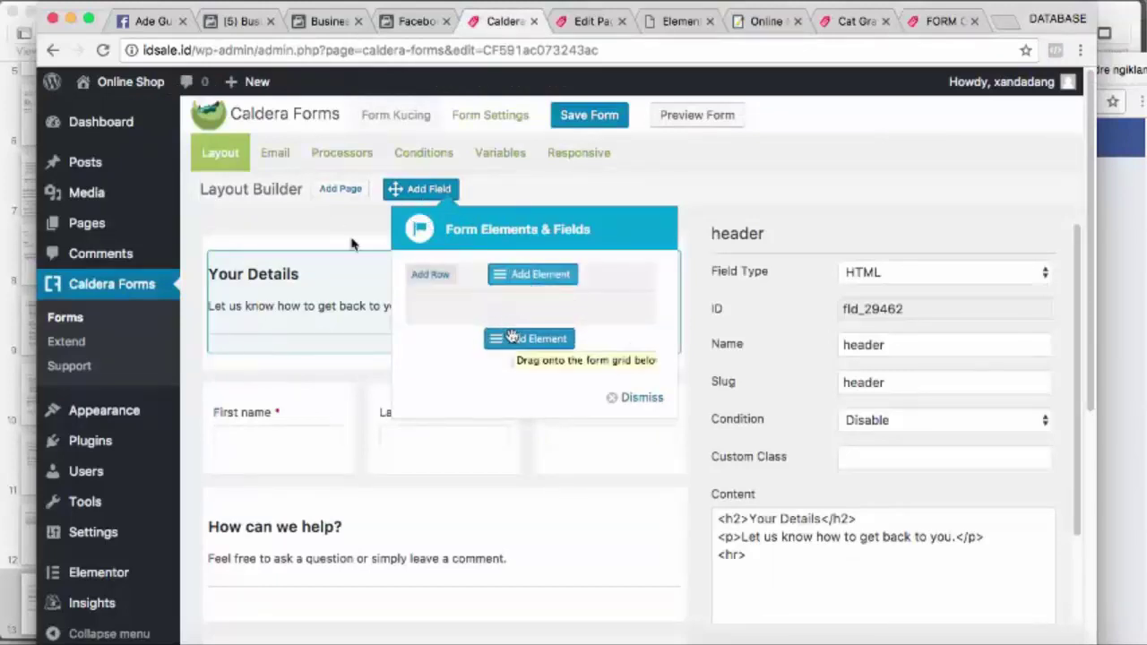
click(631, 399)
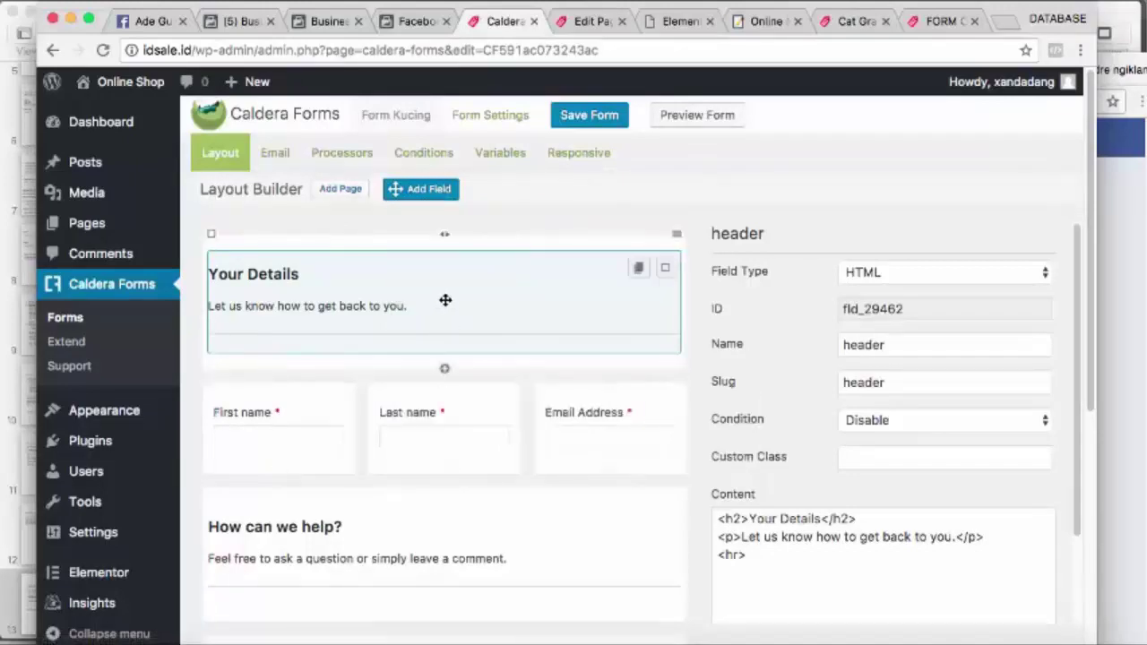
scroll(409, 359, down, 1)
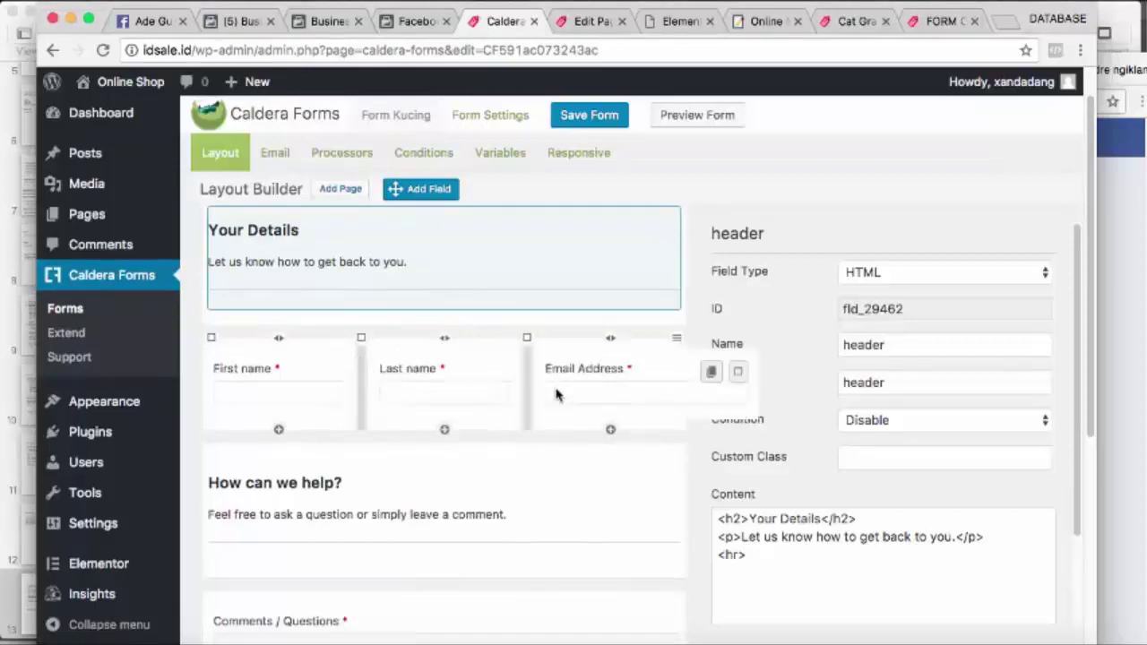
click(527, 339)
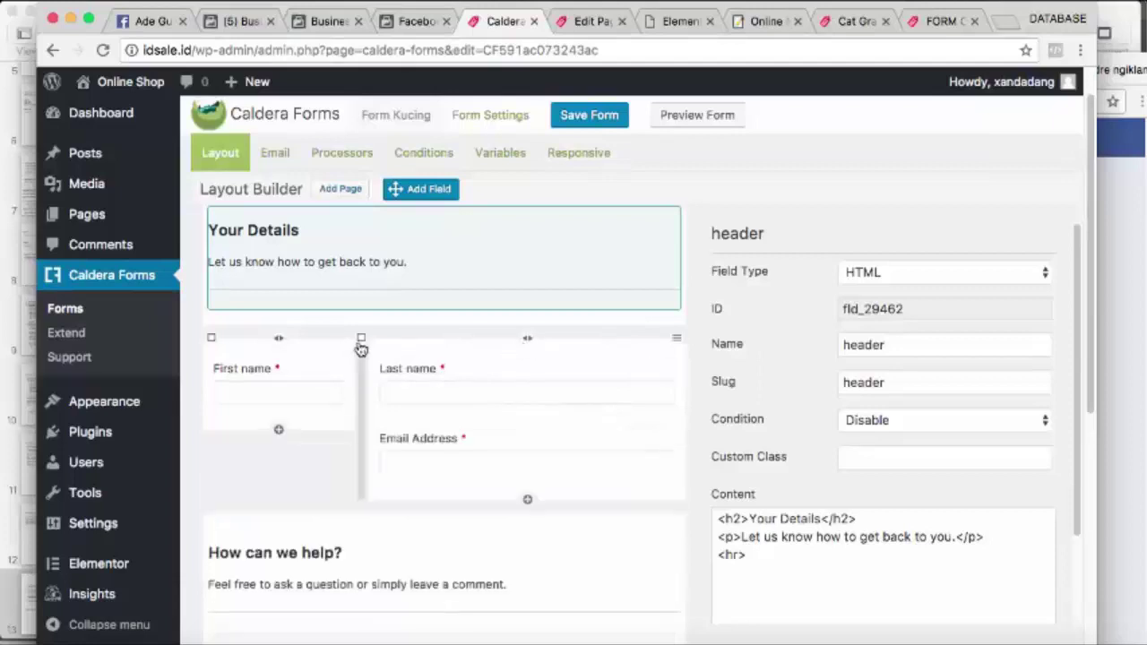
click(361, 340)
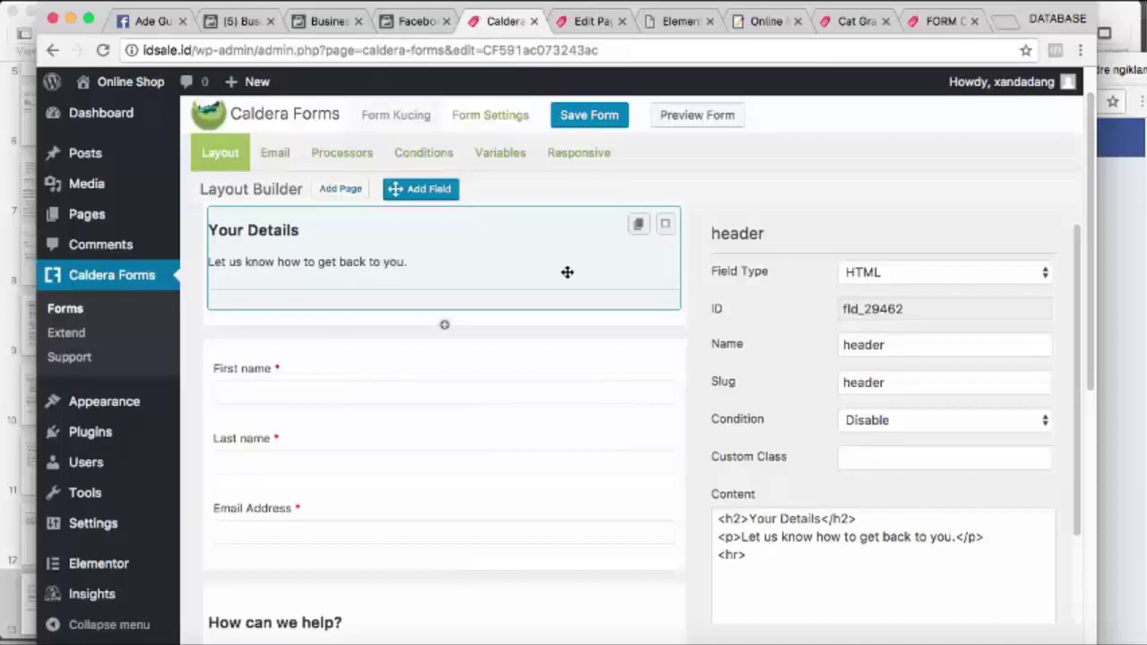
Open the settings of the Your Details header field
click(664, 225)
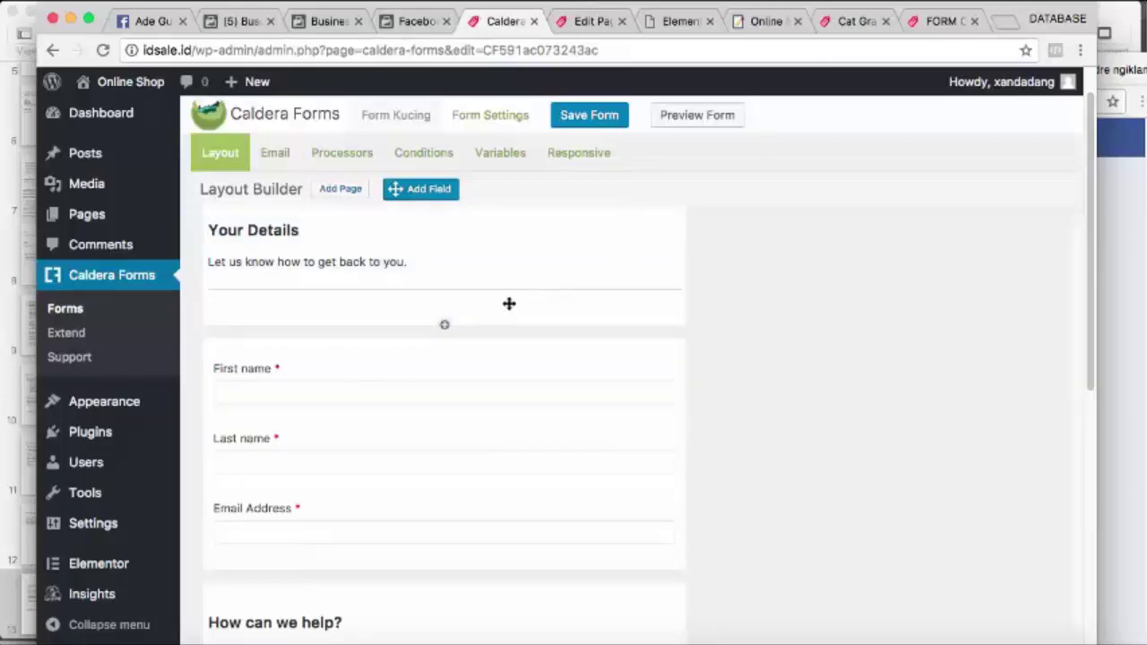
click(666, 233)
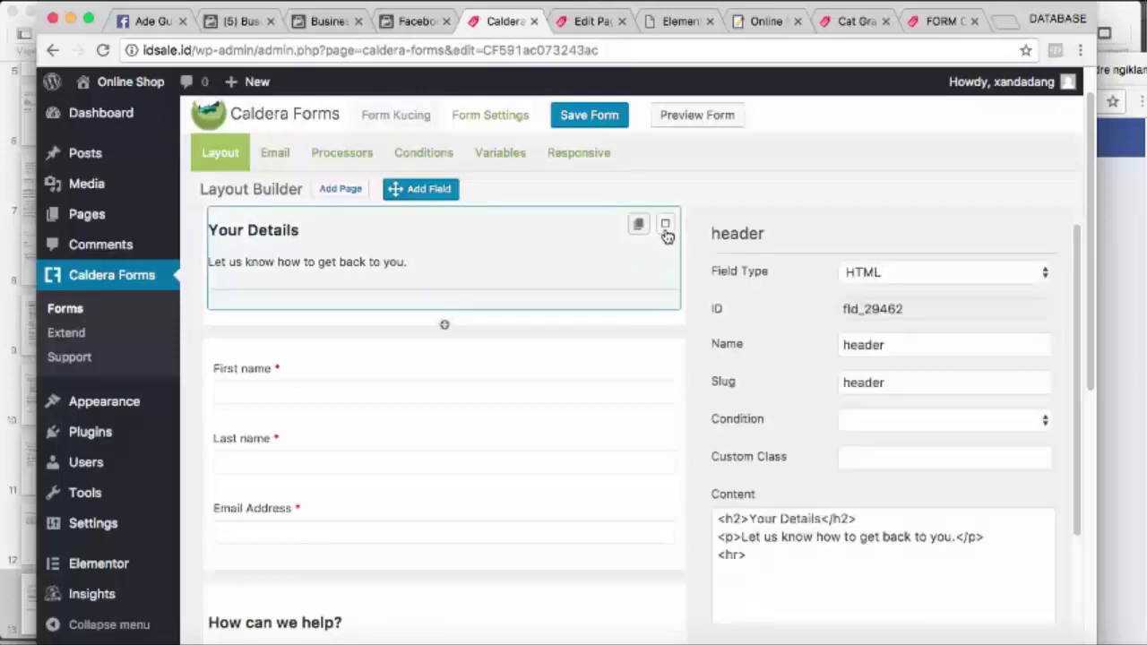
click(665, 231)
click(665, 232)
Open the Form Kucing preview in a new tab and look over the layout
right_click(689, 123)
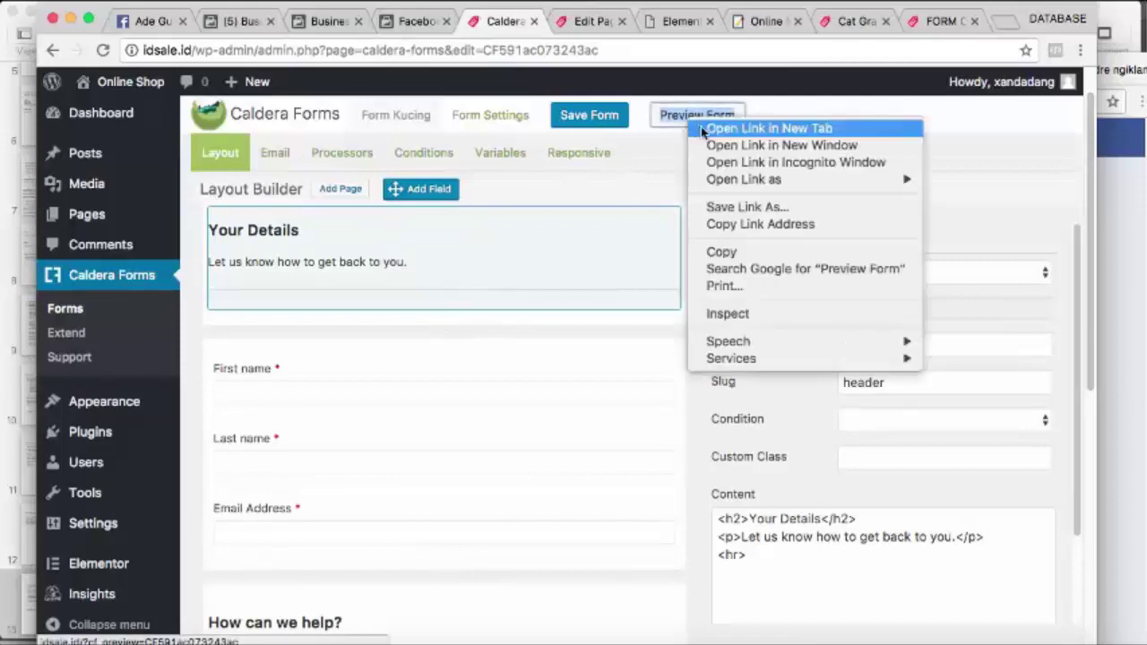
click(703, 130)
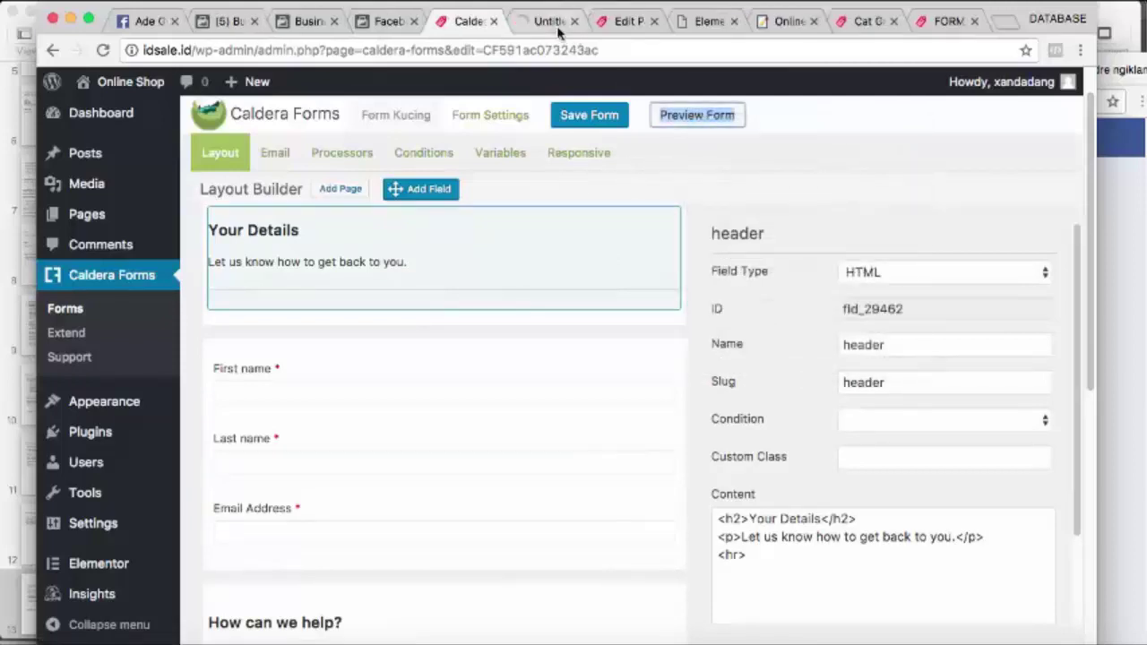
click(558, 28)
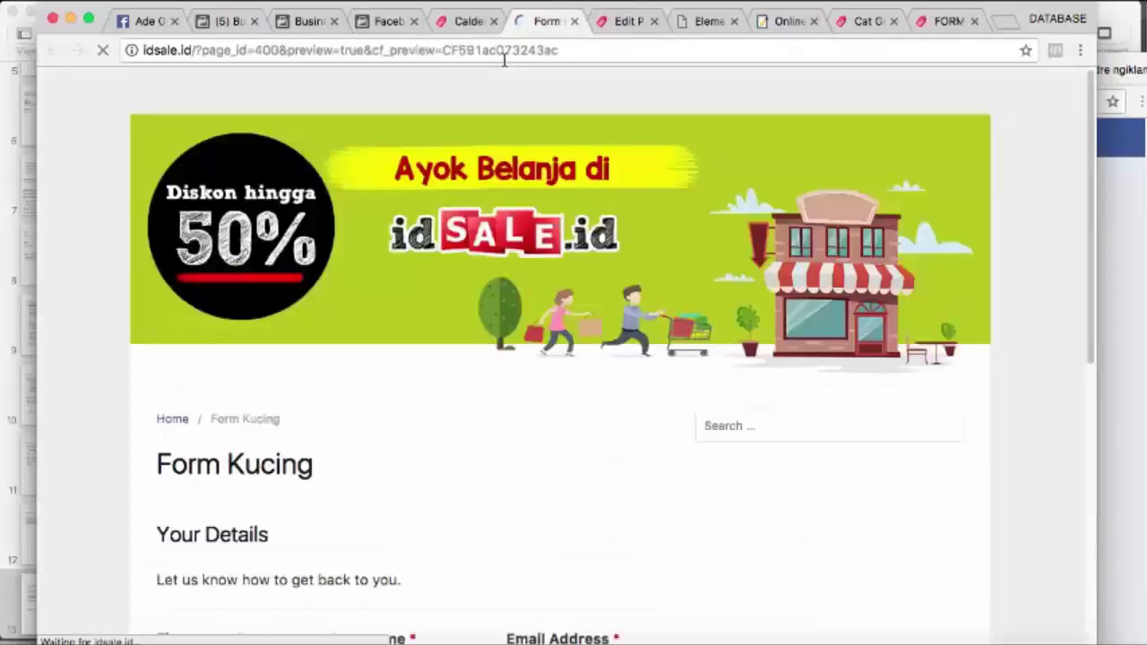
scroll(397, 312, down, 5)
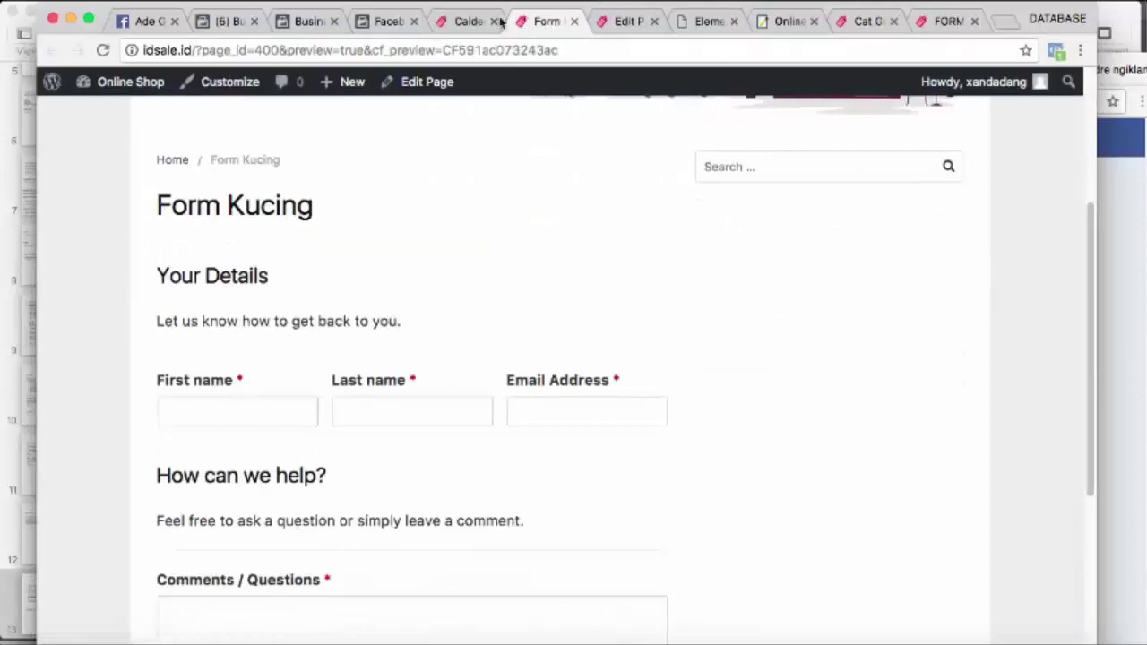
click(473, 21)
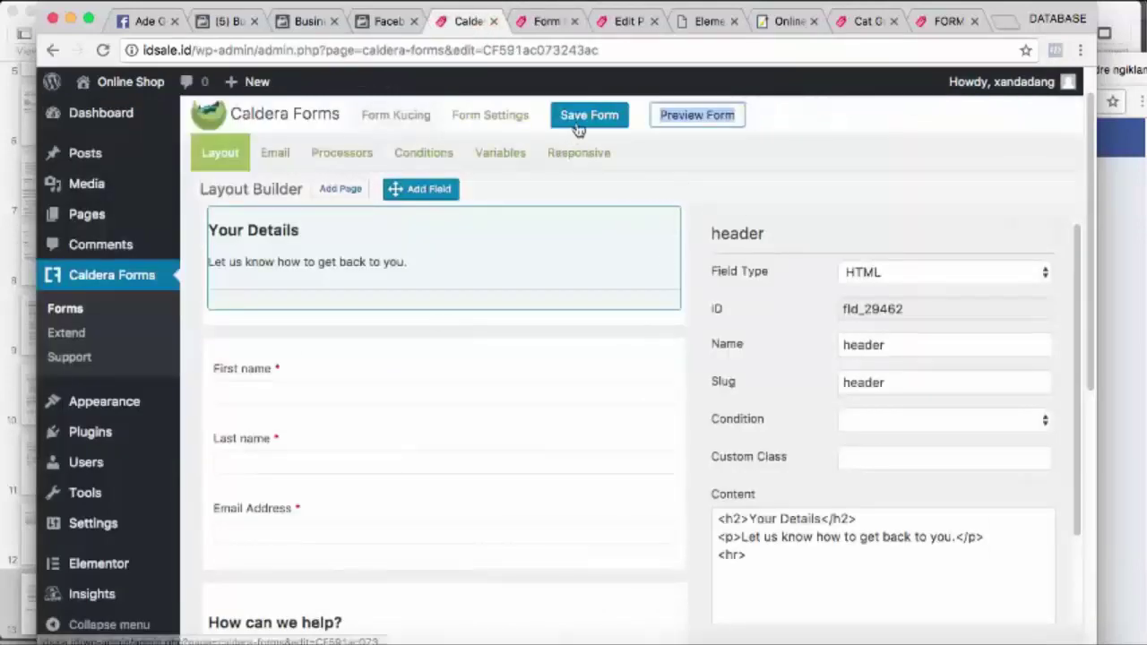
Save the form and reload the preview to show the stacked name and email fields
click(574, 116)
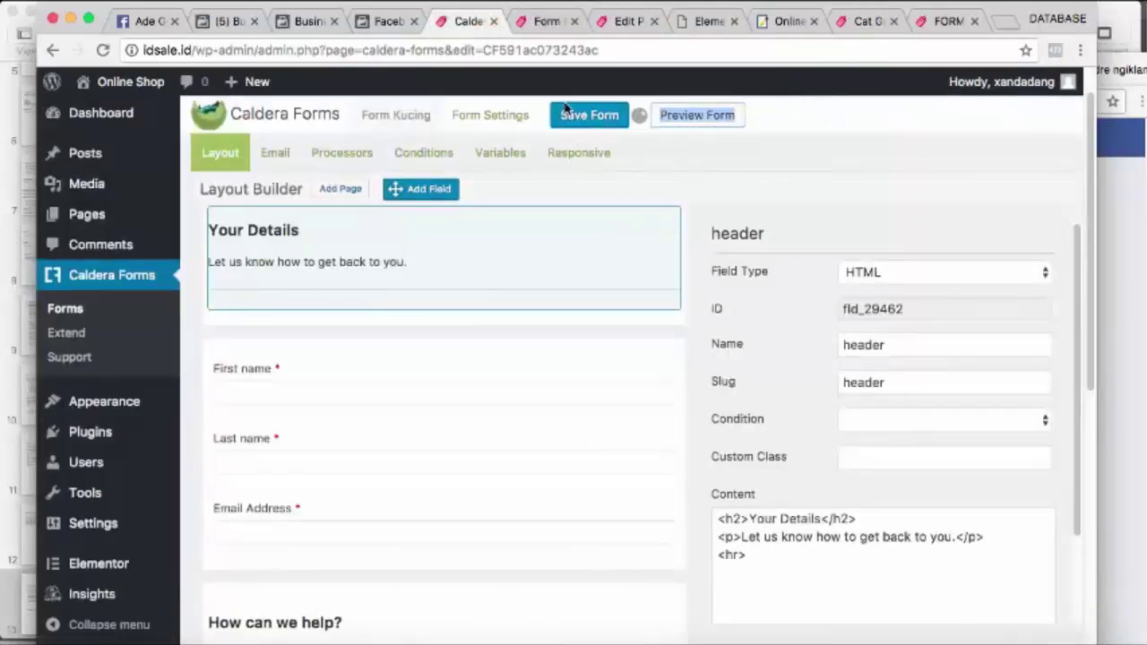
click(547, 24)
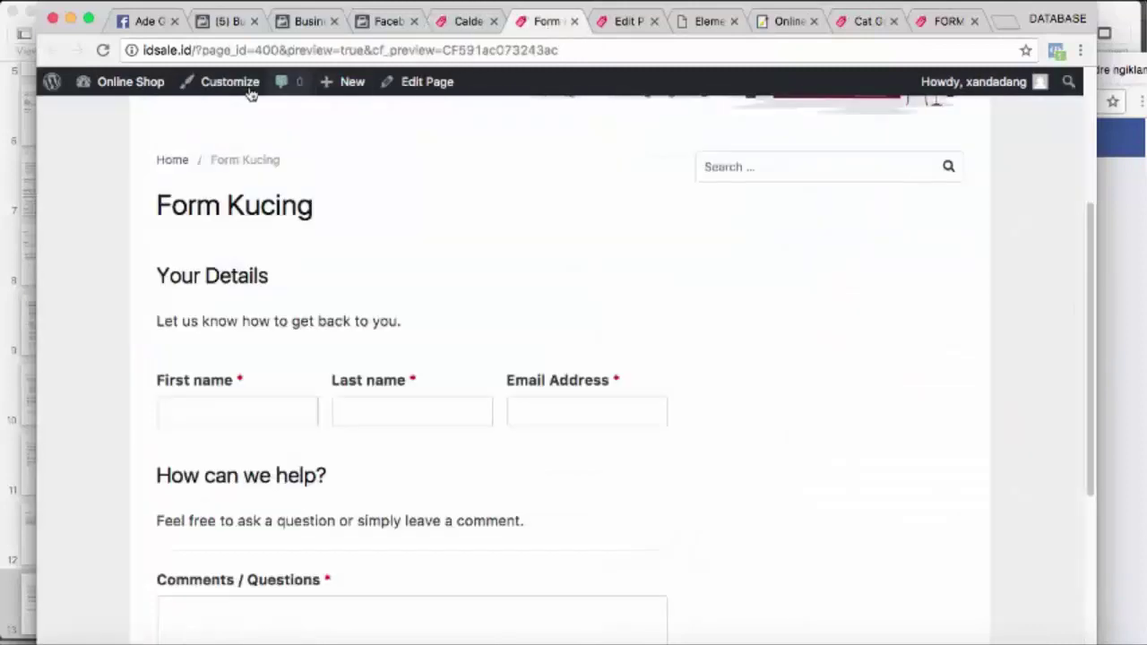
click(105, 51)
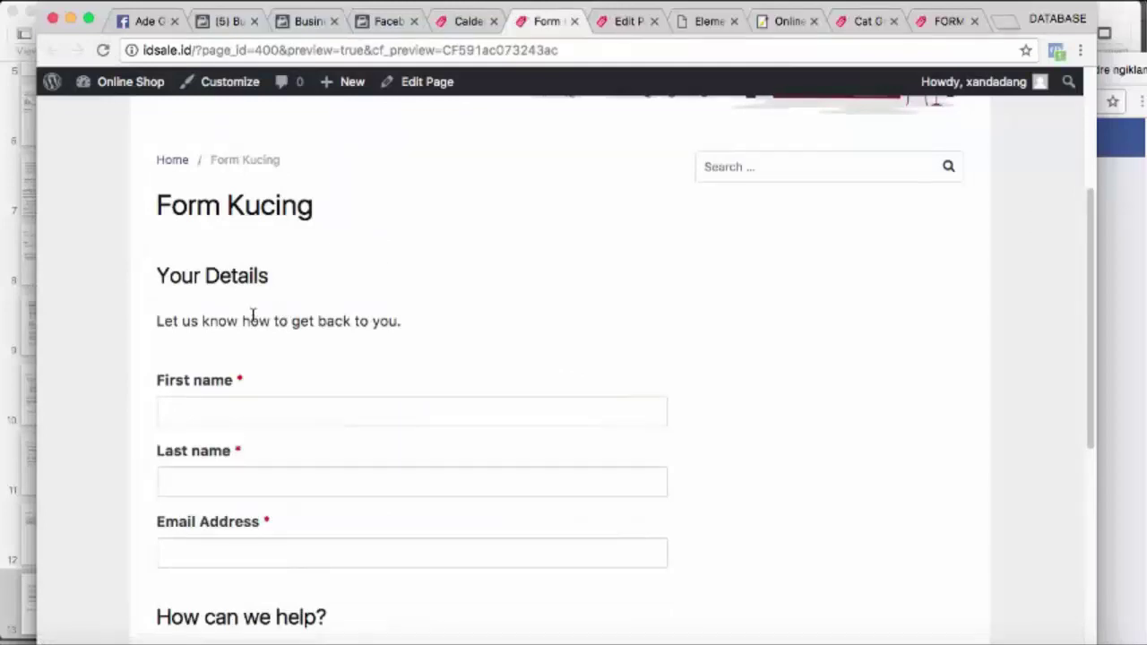
Back in the editor, select the Your Details header field to show its settings
click(467, 21)
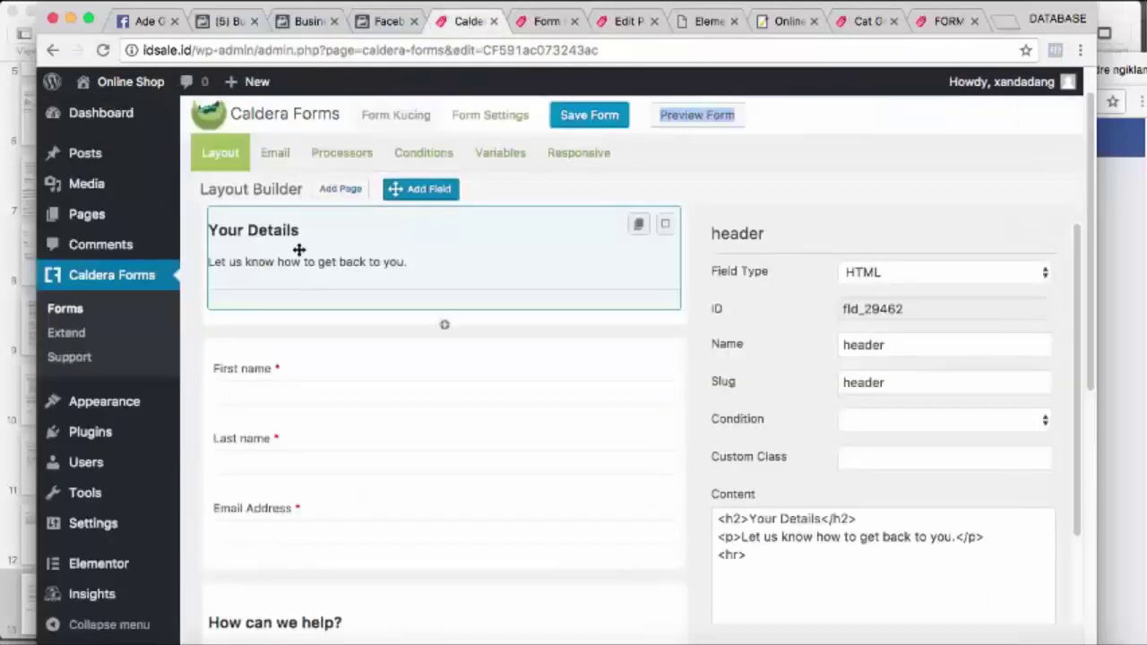
click(665, 224)
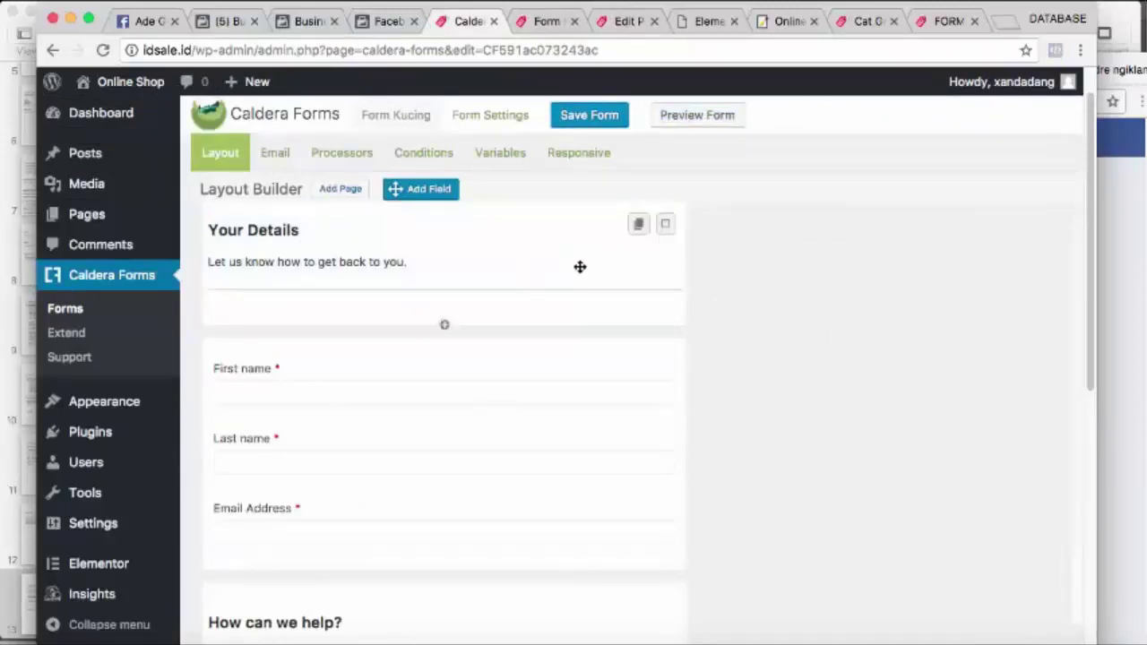
click(665, 225)
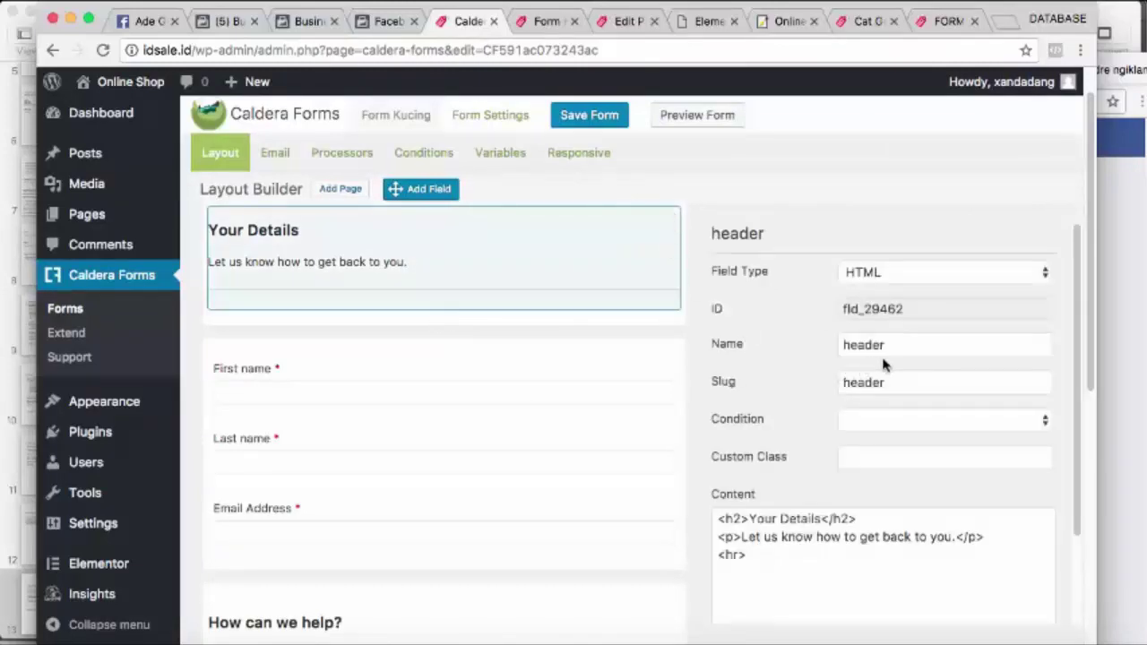
click(574, 25)
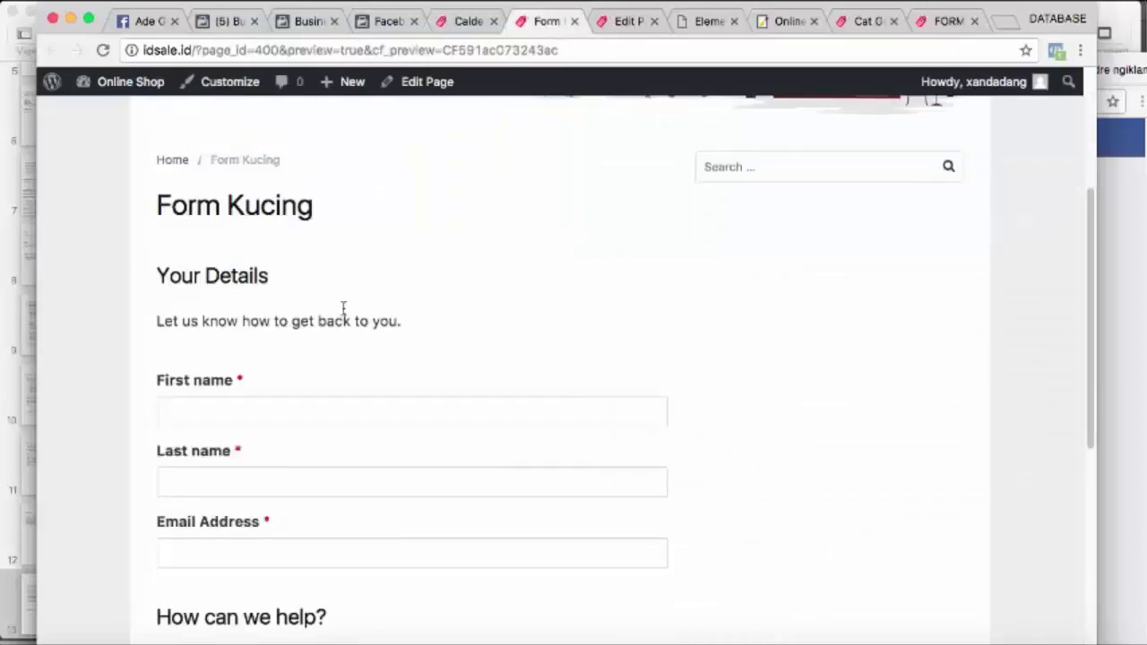
click(461, 24)
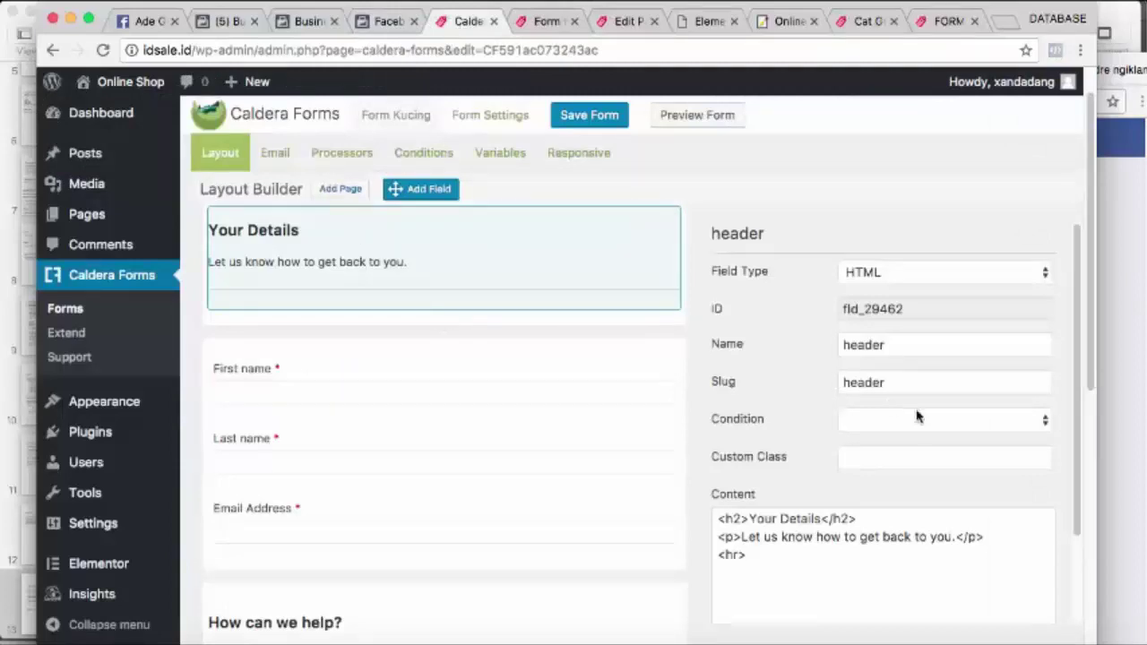
scroll(905, 450, down, 1)
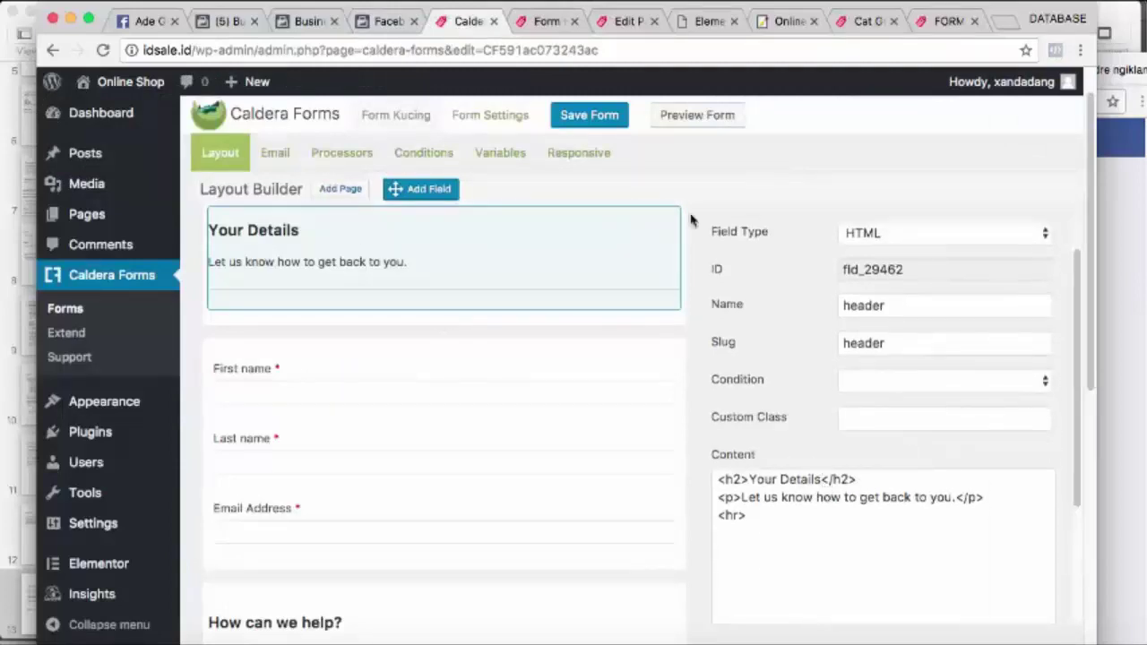
Change the header heading from 'Your Details' to 'FORM PEMESANAN'
click(547, 21)
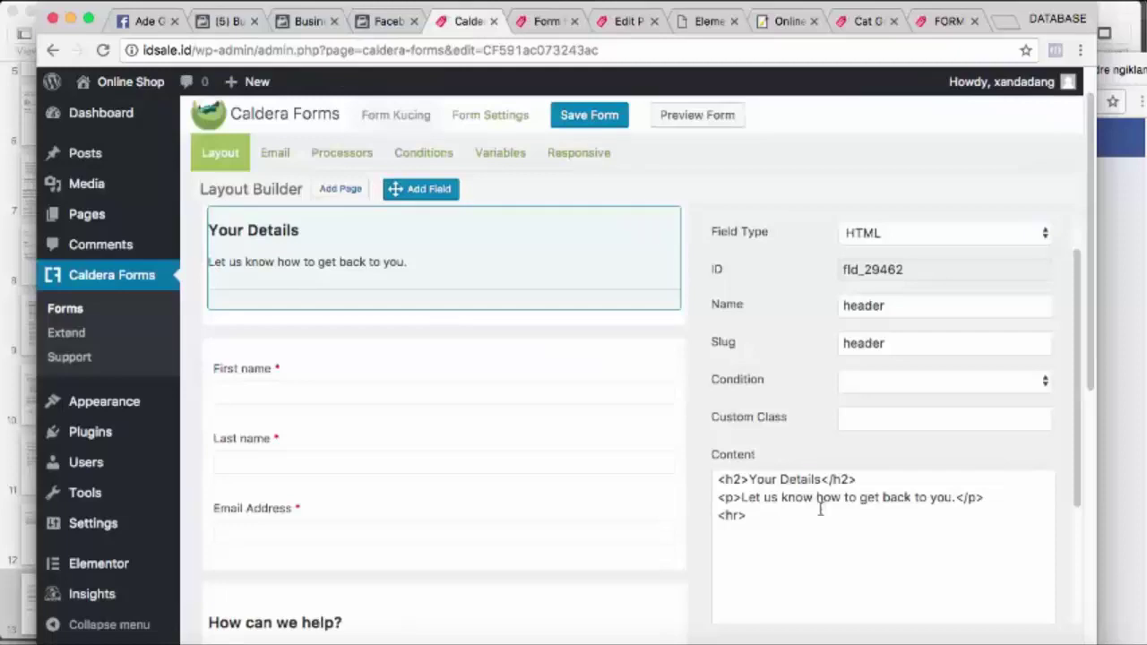
drag(820, 481, 750, 479)
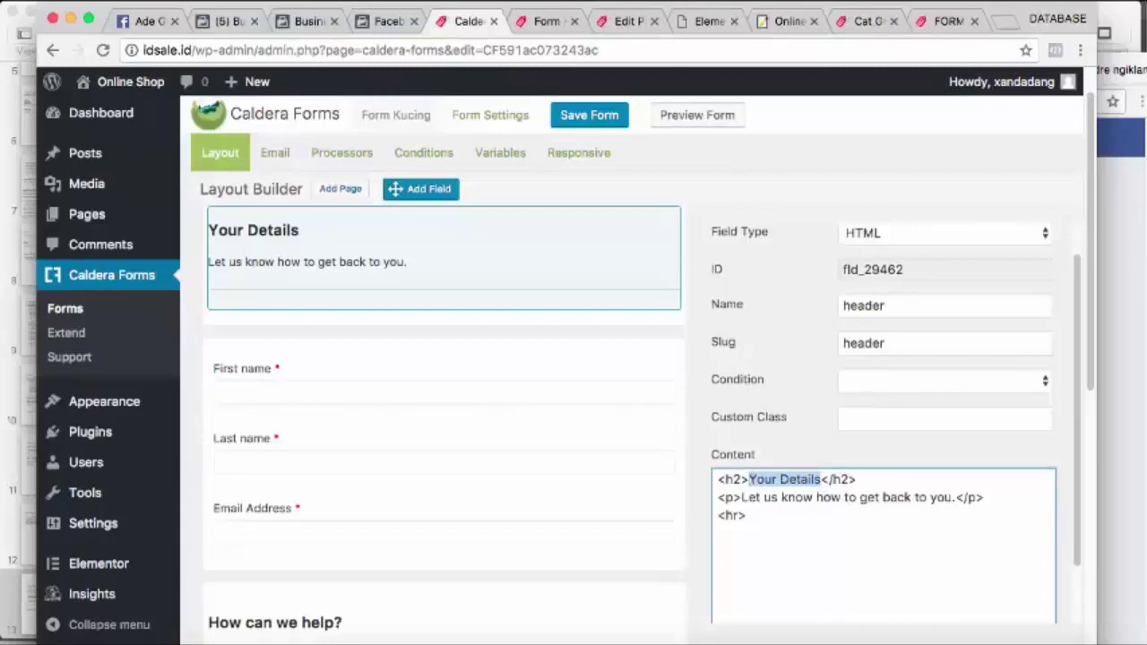
text(FORM )
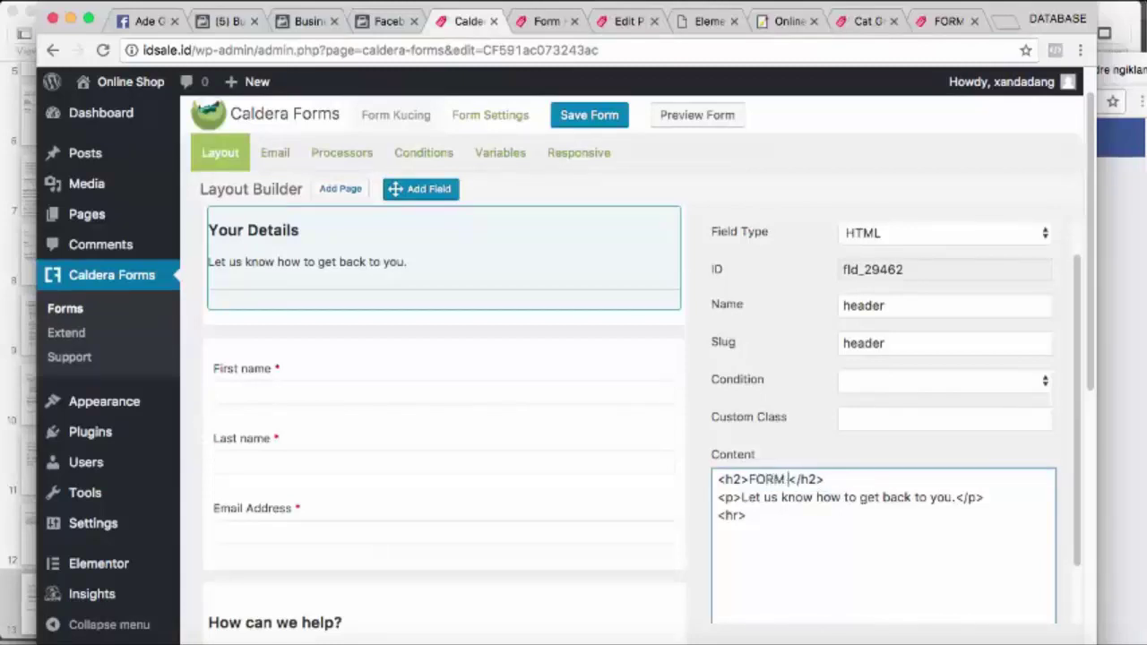
text(K)
key(BackSpace)
text(PEMESANAN)
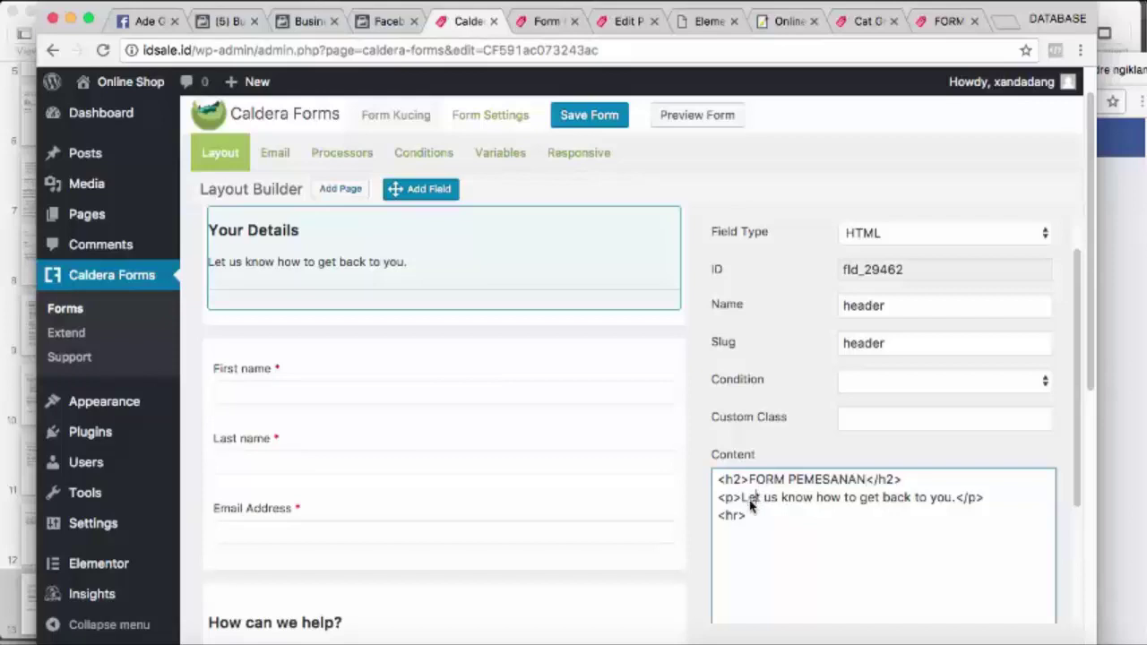
Replace the intro line with 'Silahkan Lengkapi Data Orderan Anda' and apply the header edits
drag(743, 502, 955, 507)
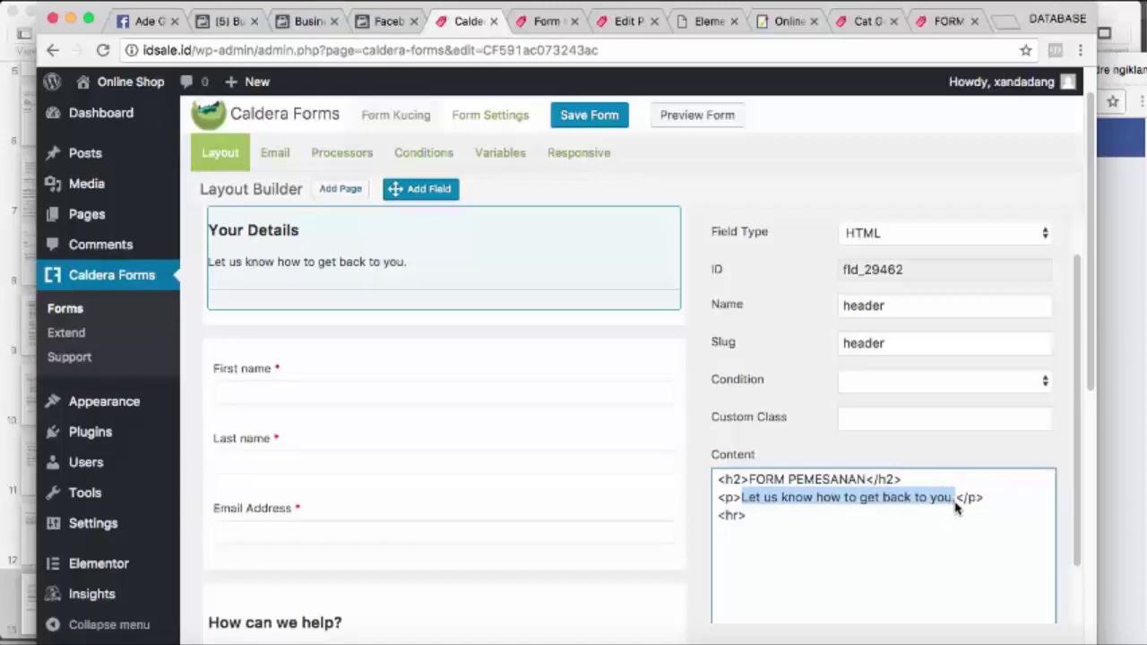
text(Silahka)
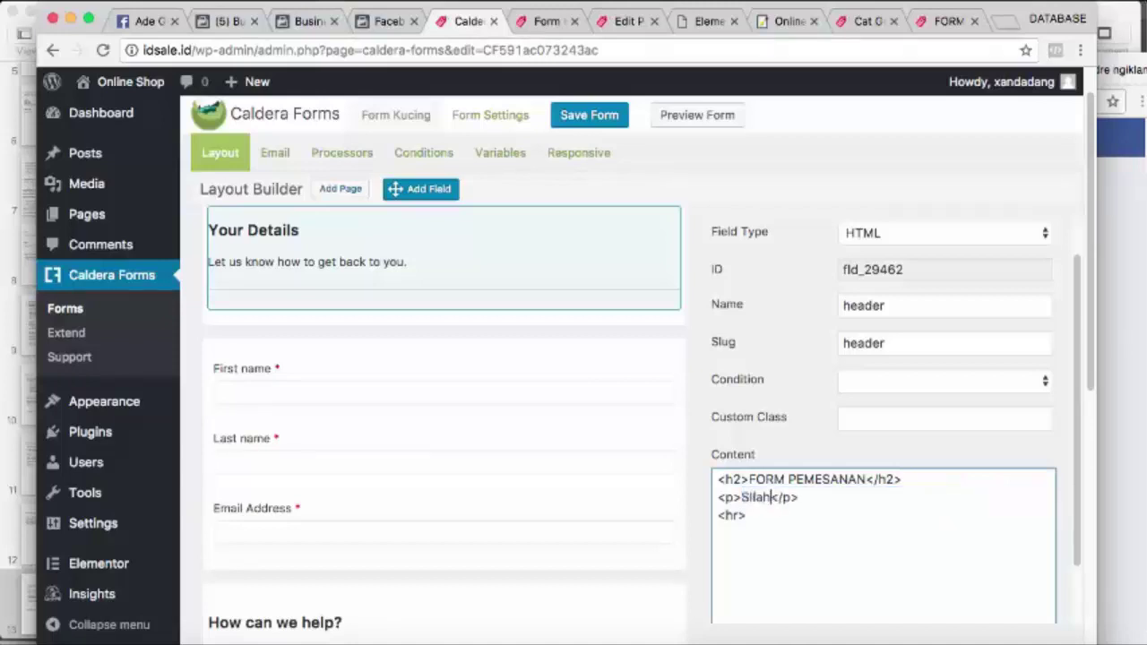
text(n)
text( Lengka)
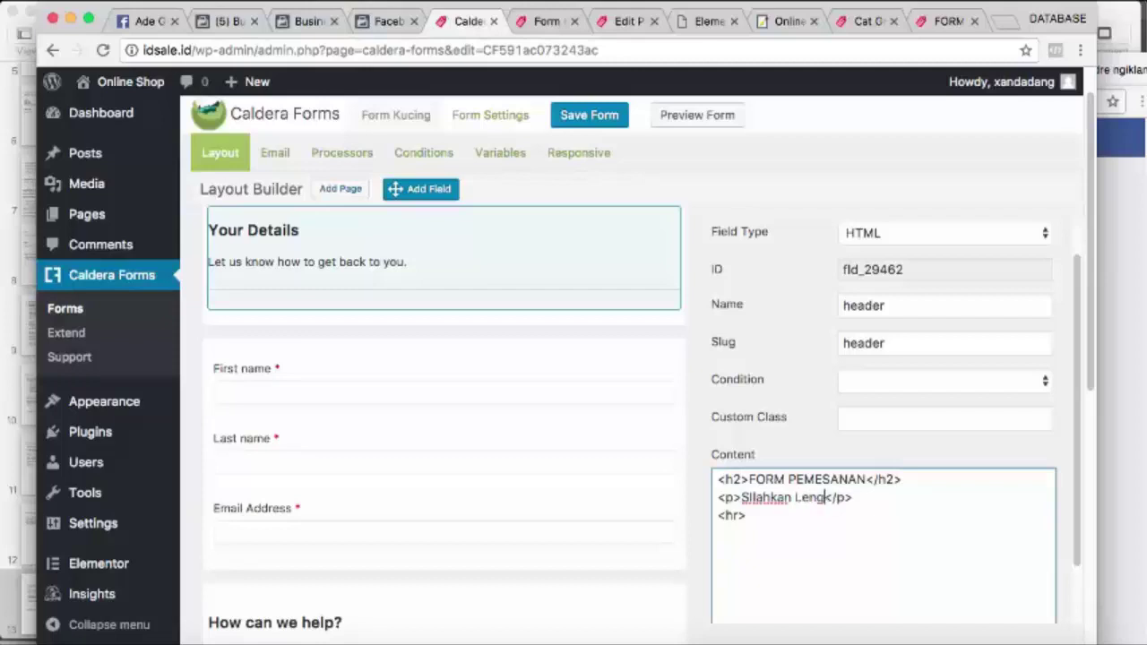
text(pi Data)
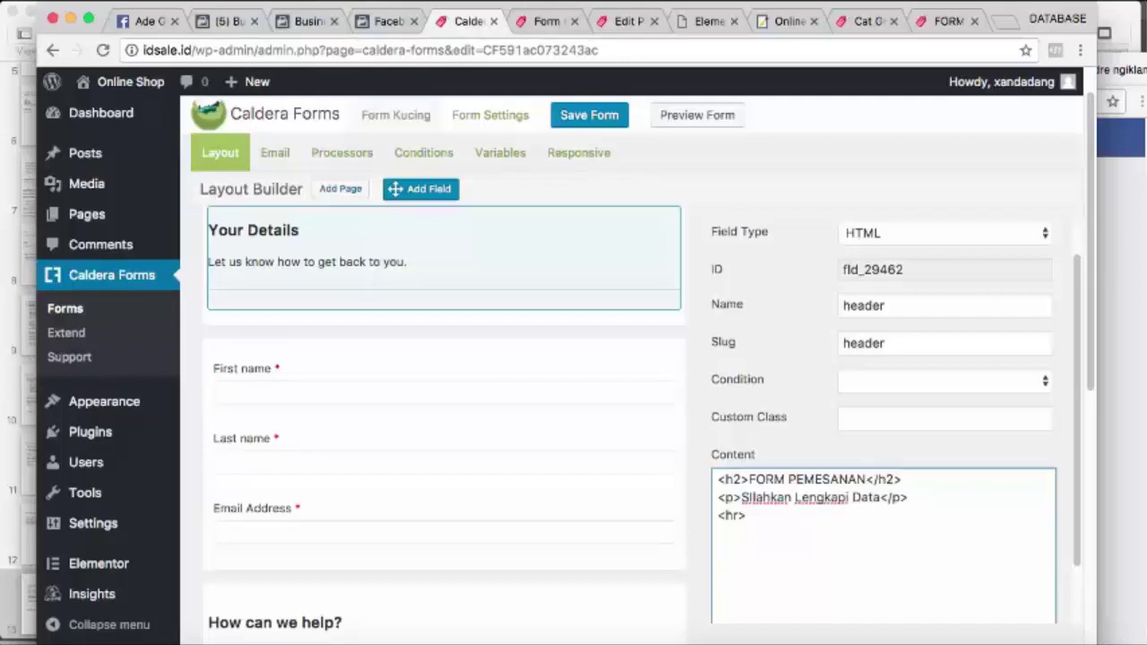
text( Orderan Anda)
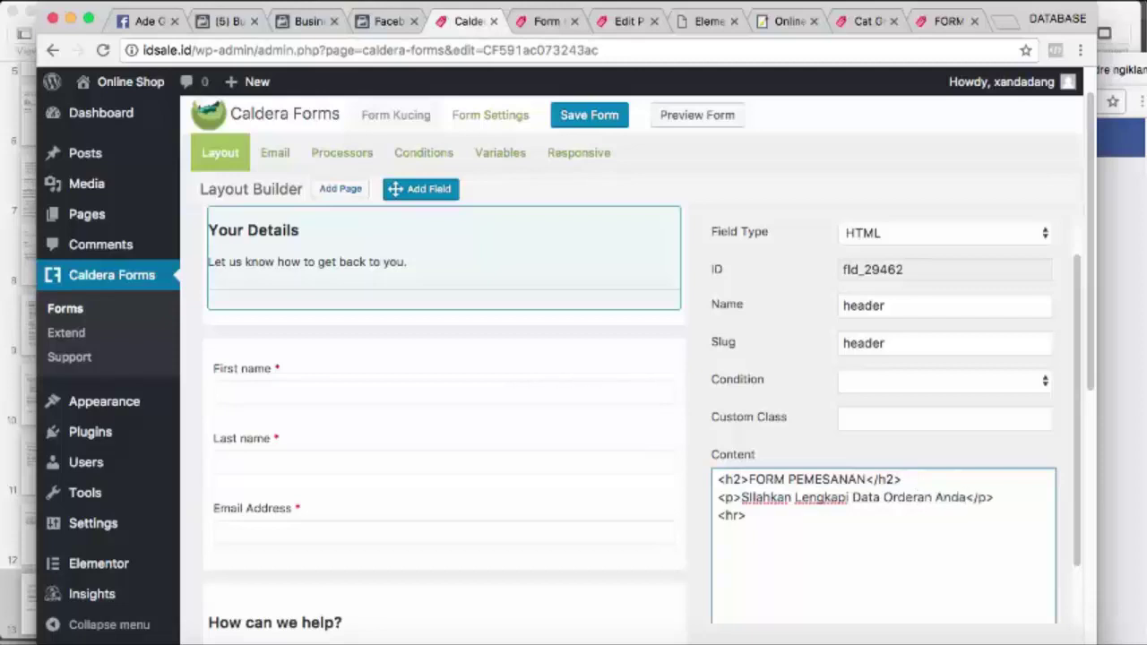
click(763, 192)
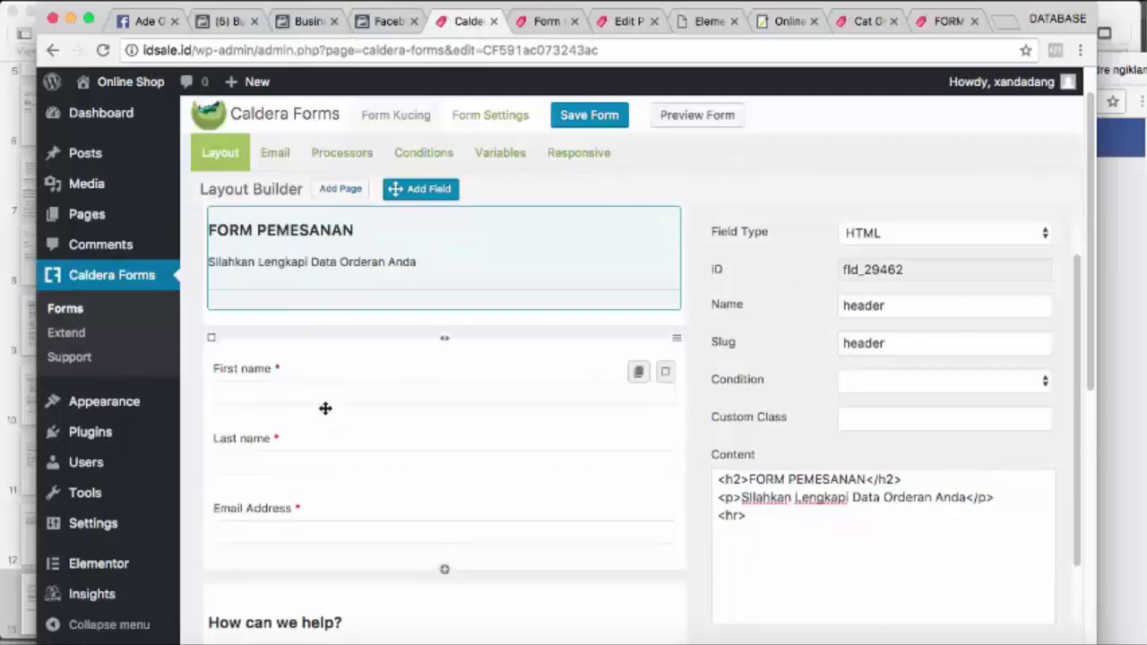
Change the Last name field's type to Paragraph Textarea
scroll(287, 474, down, 1)
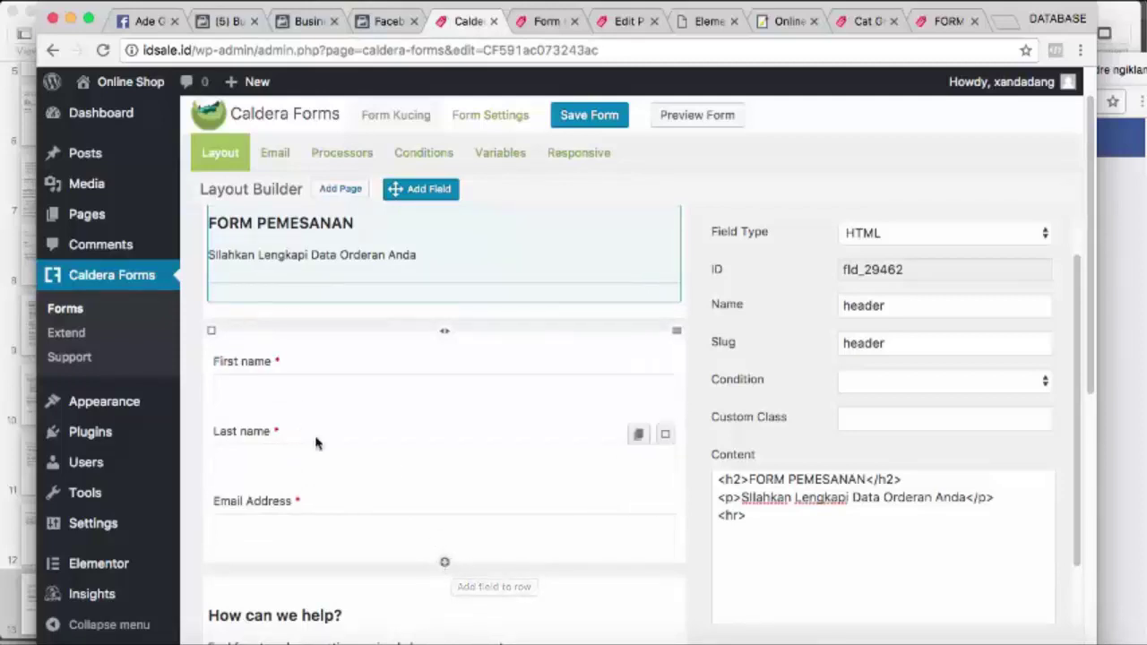
click(665, 437)
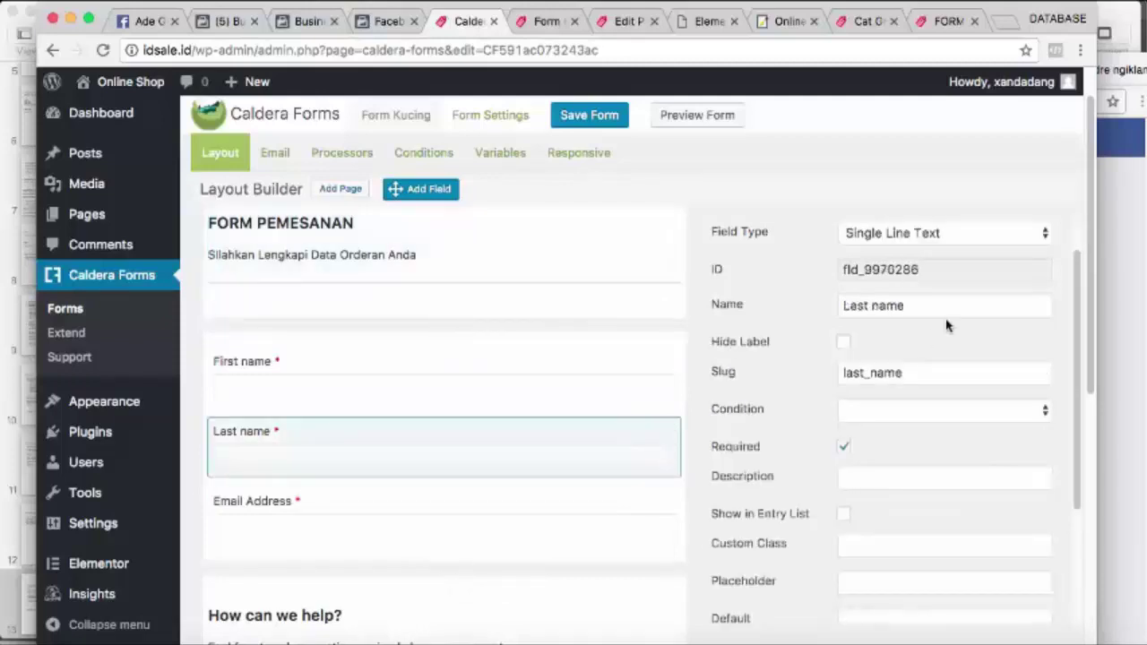
click(932, 237)
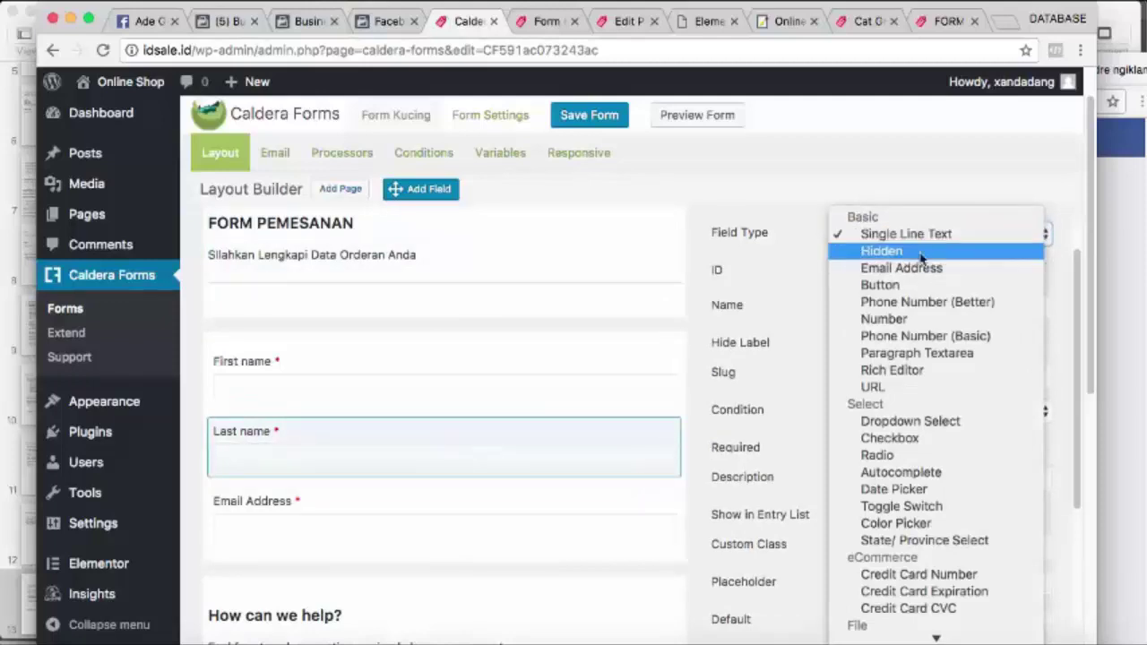
click(939, 359)
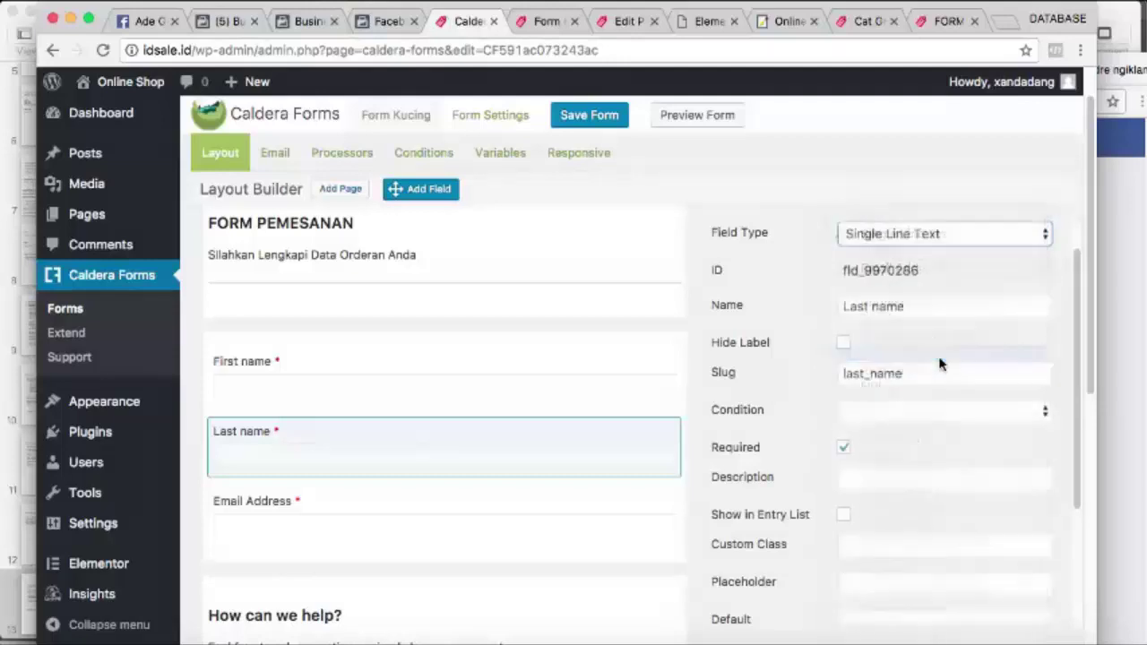
click(275, 478)
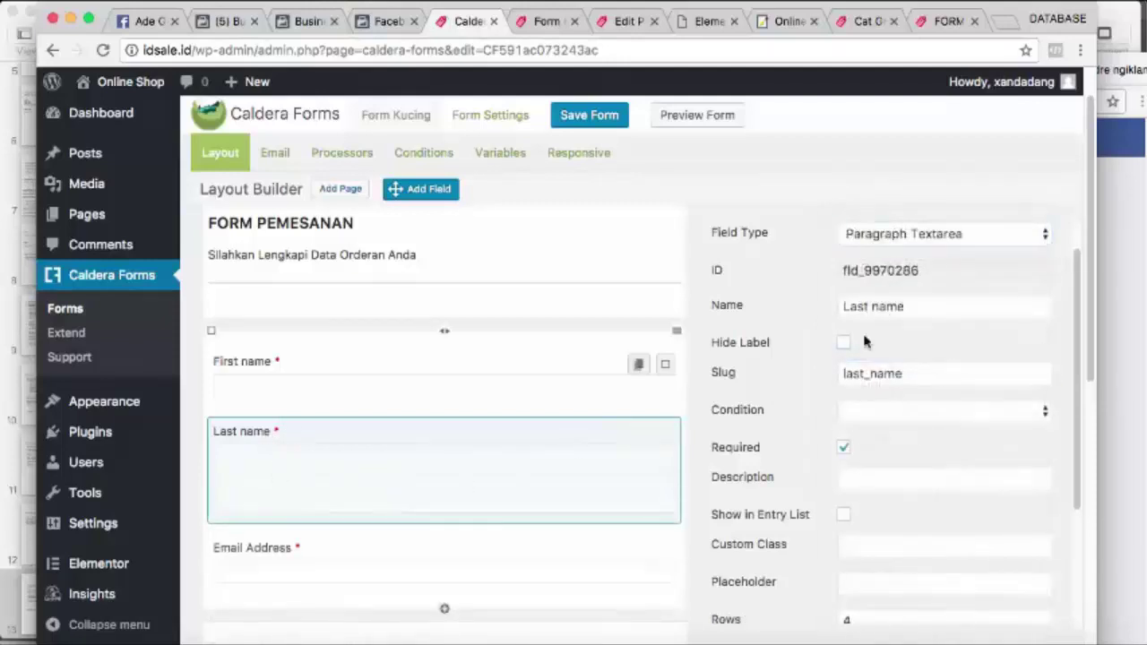
Rename the field to 'Alamat Lengkap', fixing the miscapitalised letter
drag(920, 308, 828, 306)
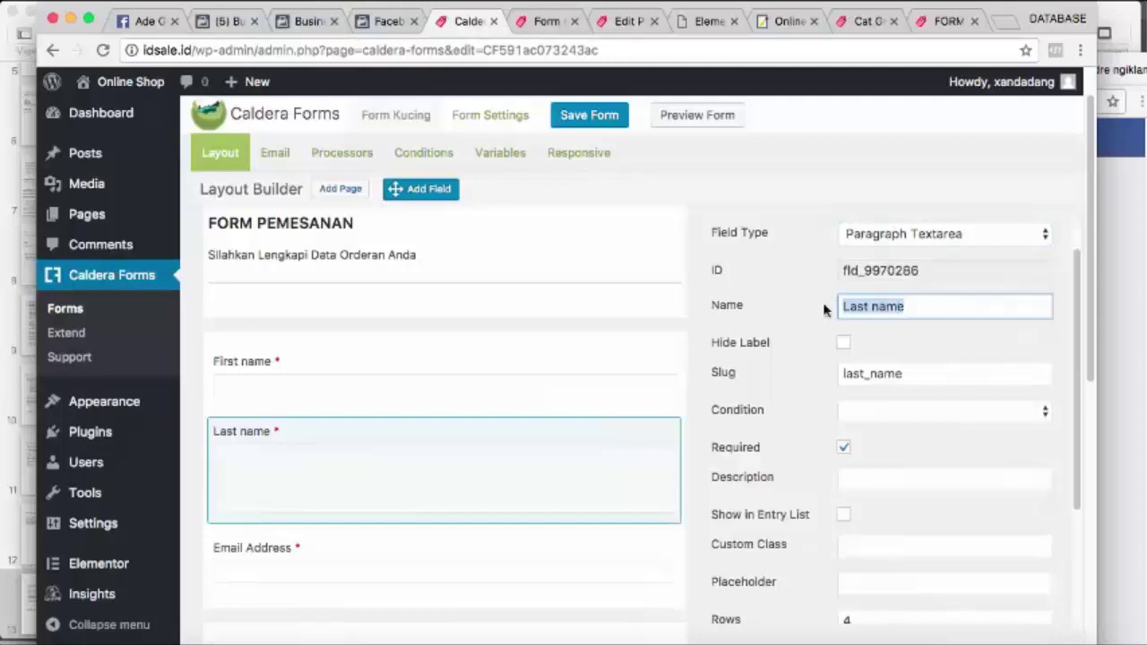
text(Al)
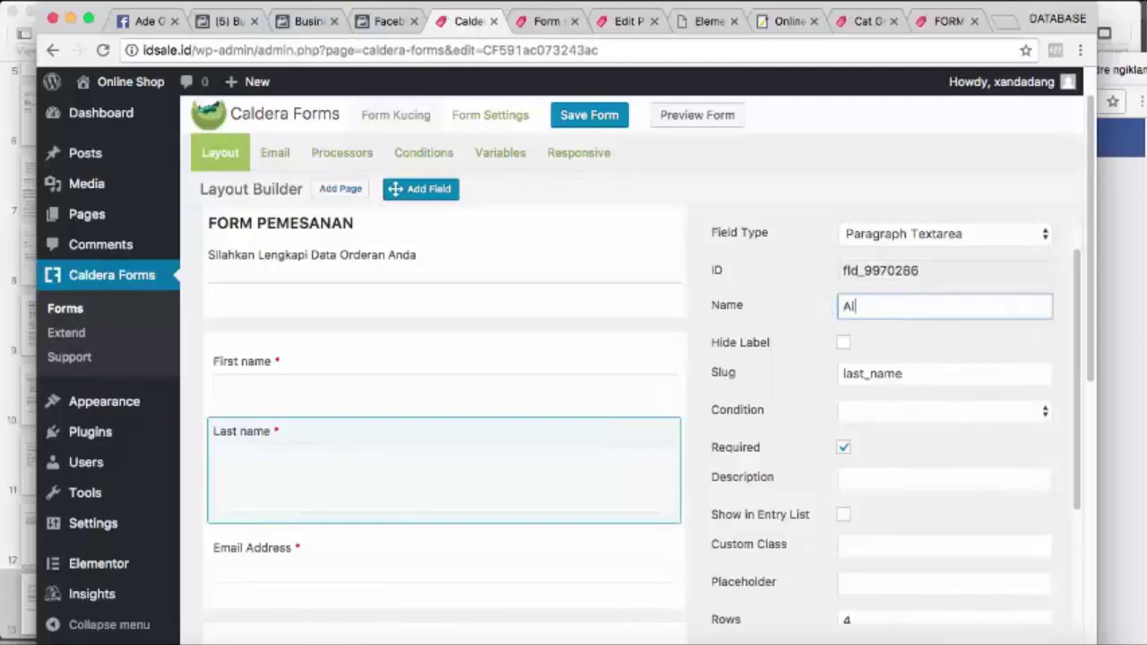
text(amat Lengkap)
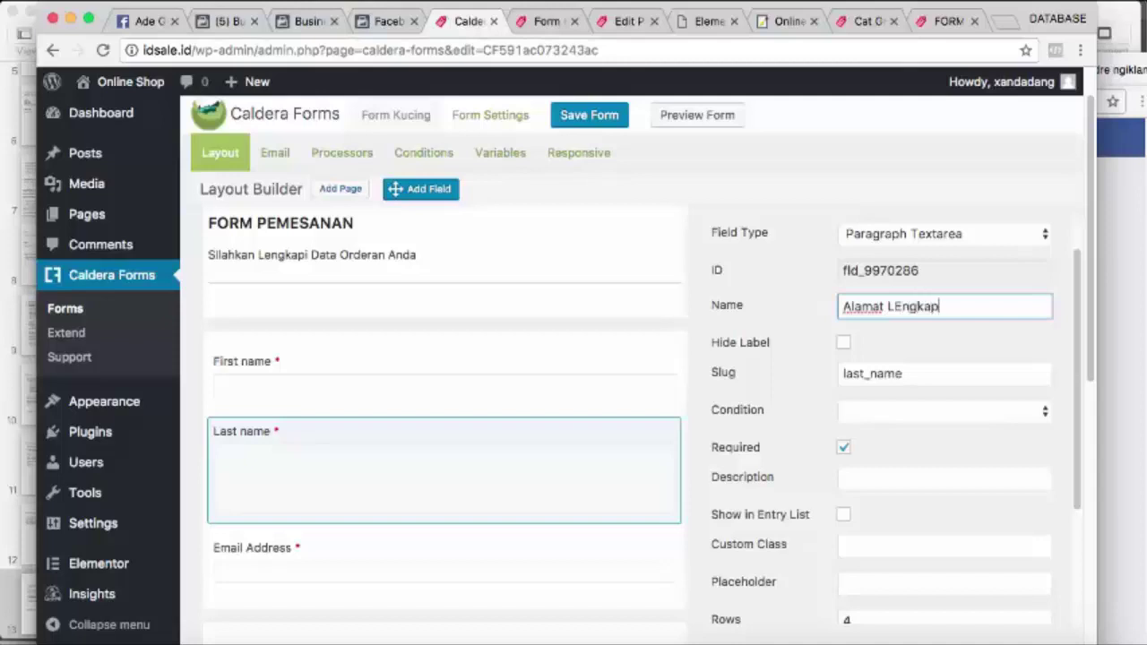
click(904, 305)
key(BackSpace)
text(e)
click(872, 204)
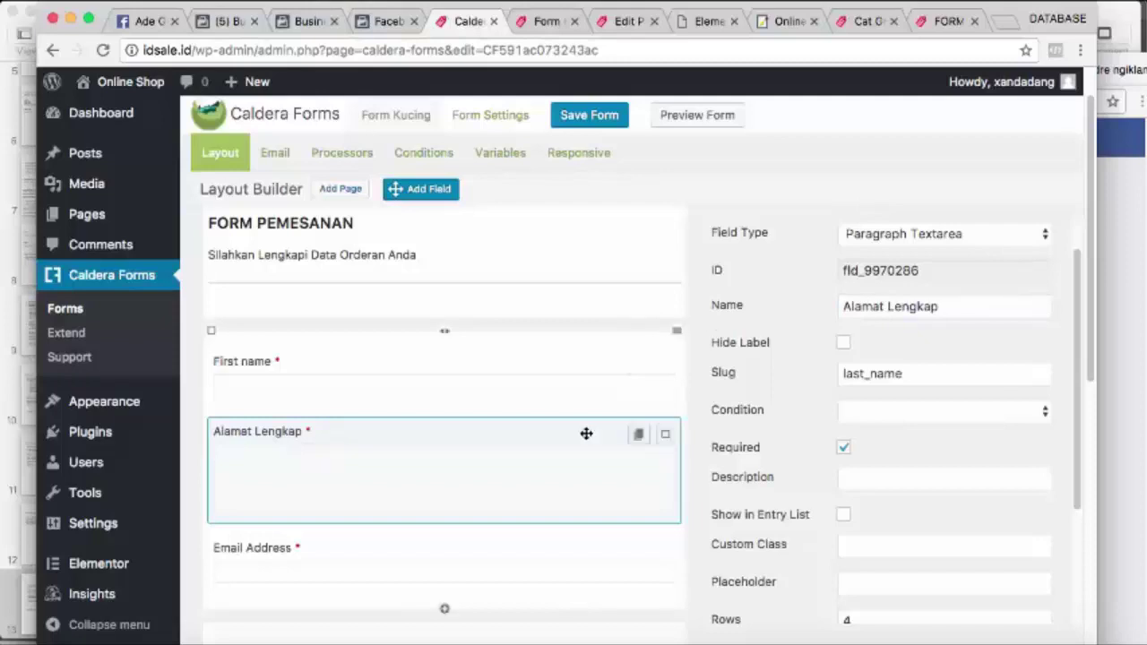
scroll(425, 503, down, 1)
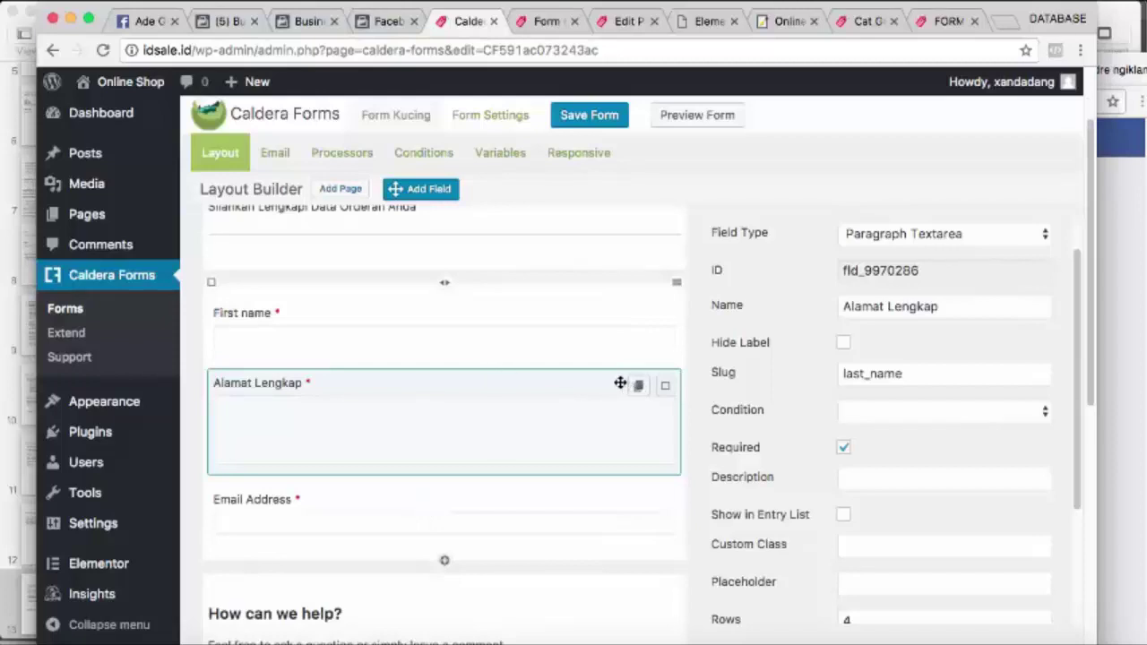
Drag the Alamat Lengkap textarea into the row directly under Email Address
drag(619, 384, 336, 458)
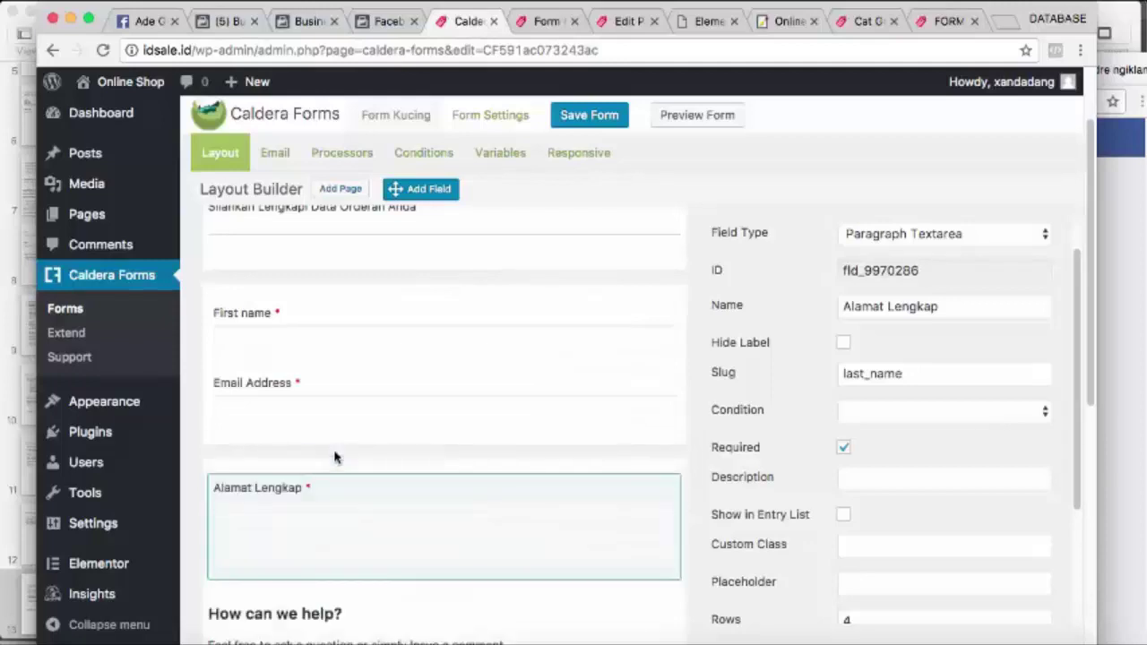
mouse_move(328, 486)
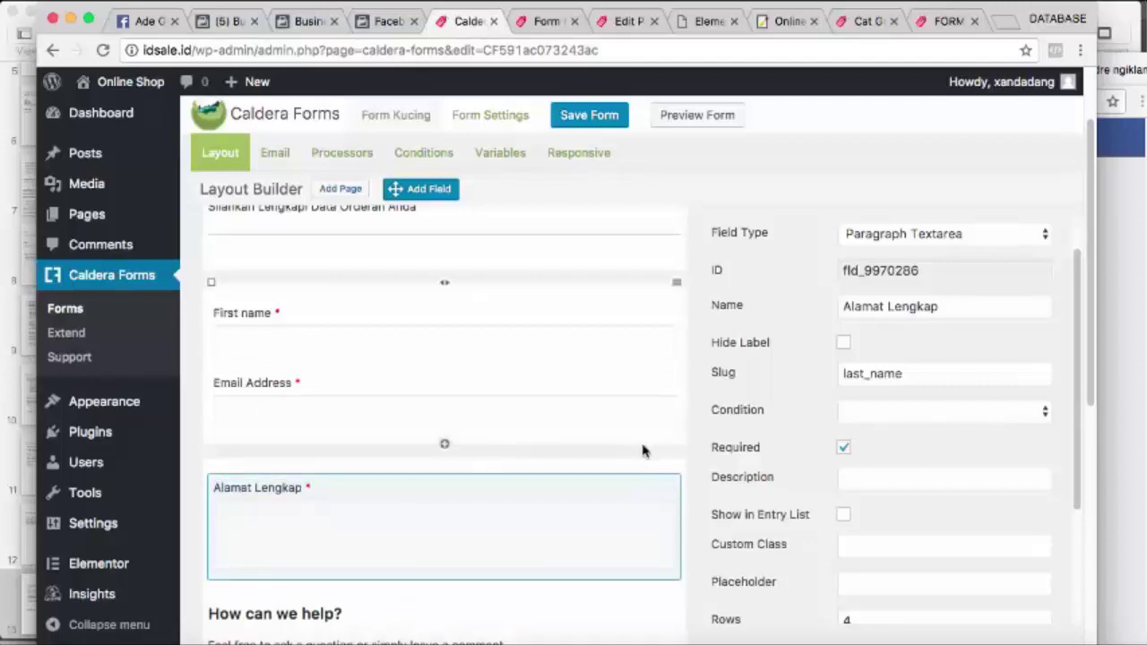
mouse_move(638, 493)
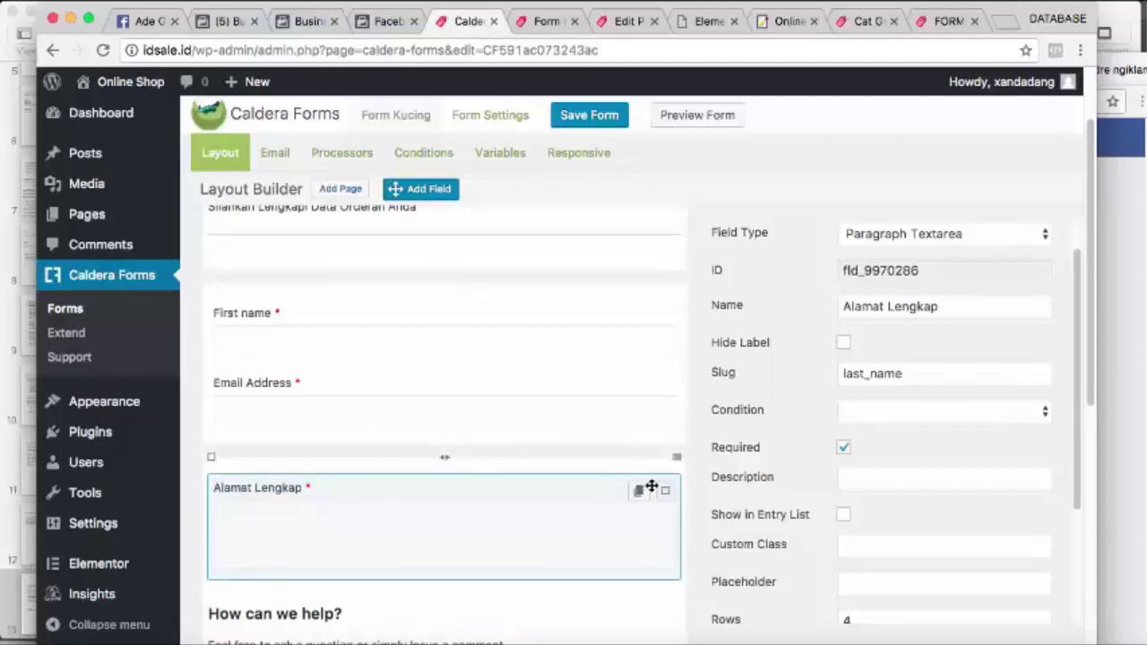
drag(652, 487, 615, 448)
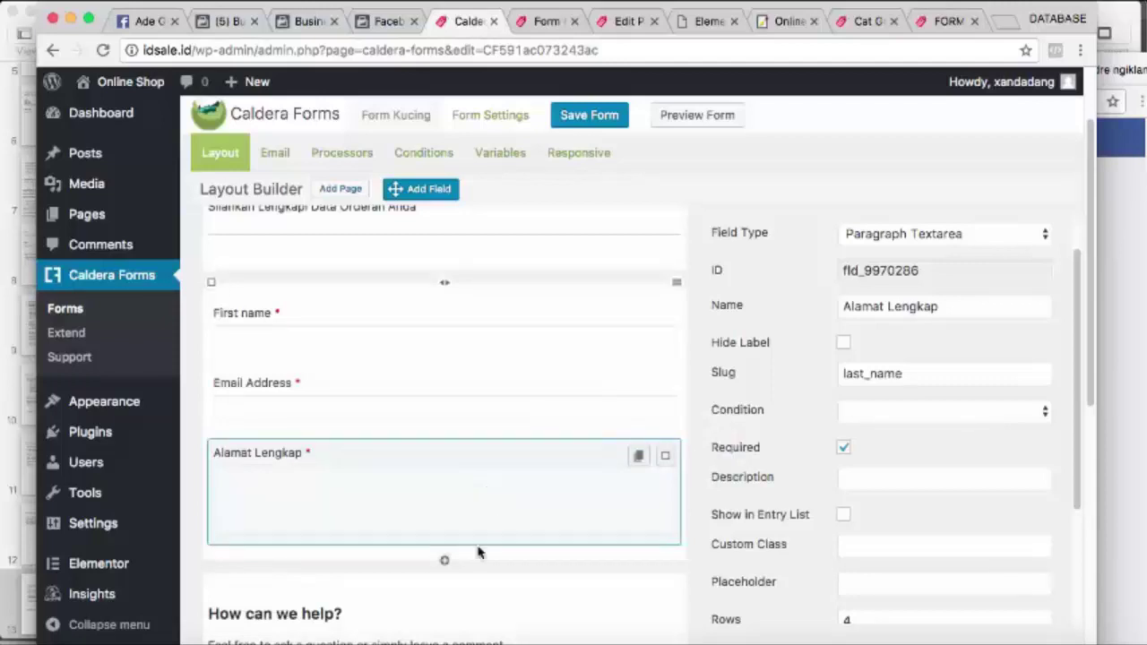
scroll(457, 498, down, 1)
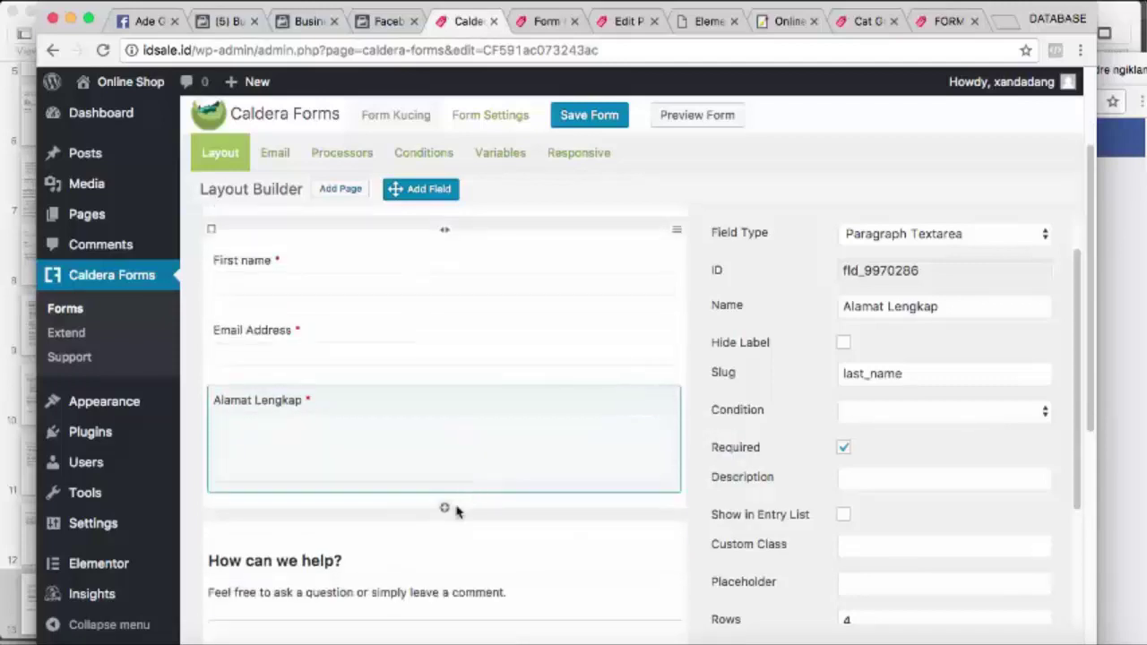
Add a required Number field named Kodepos in the empty row, then save the form
click(446, 511)
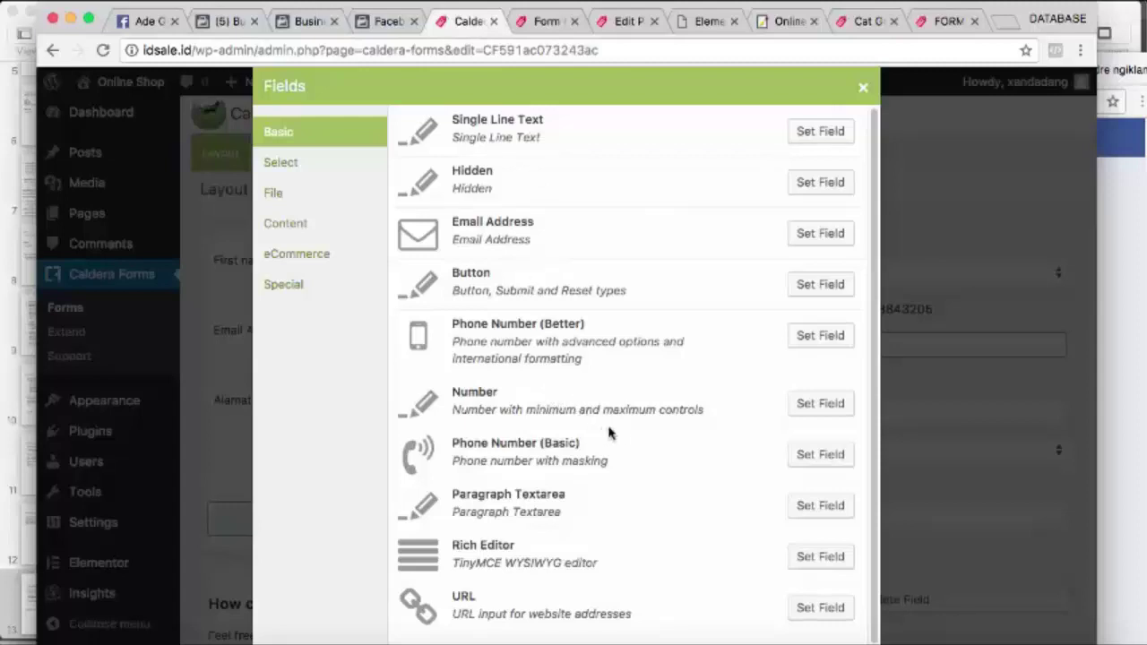
click(821, 404)
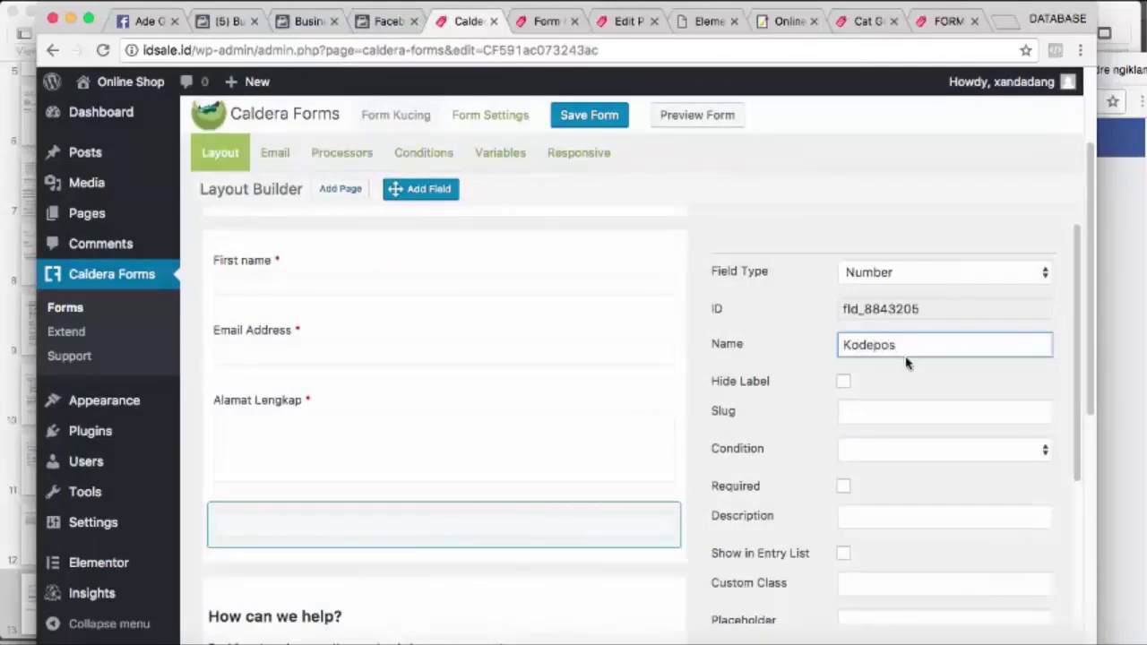
click(905, 272)
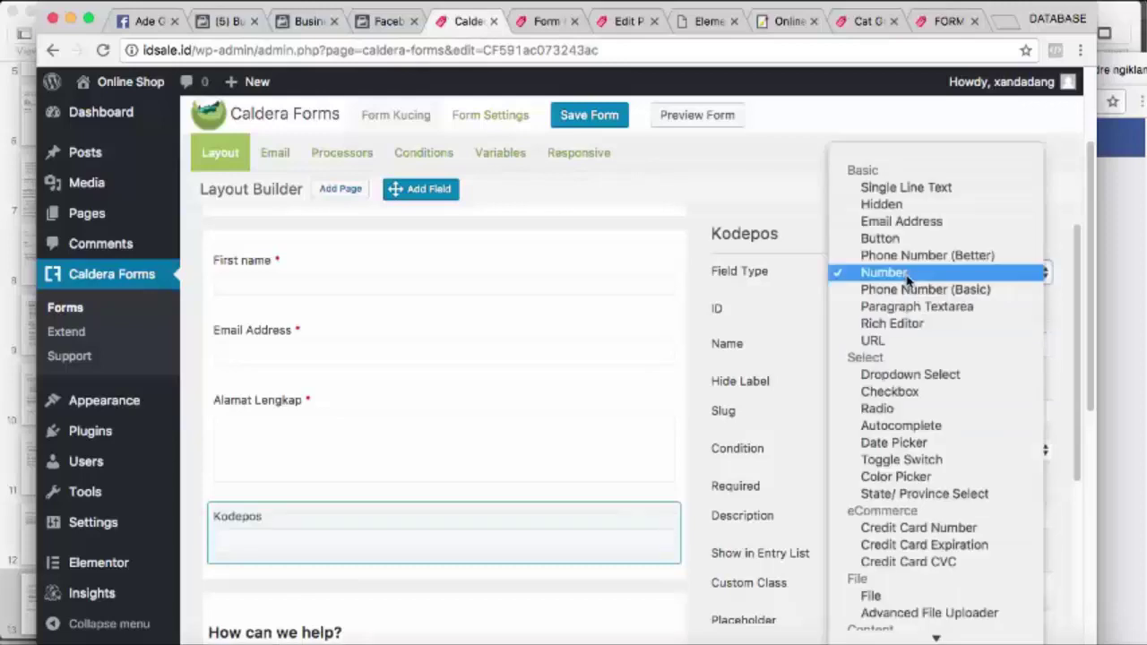
click(594, 451)
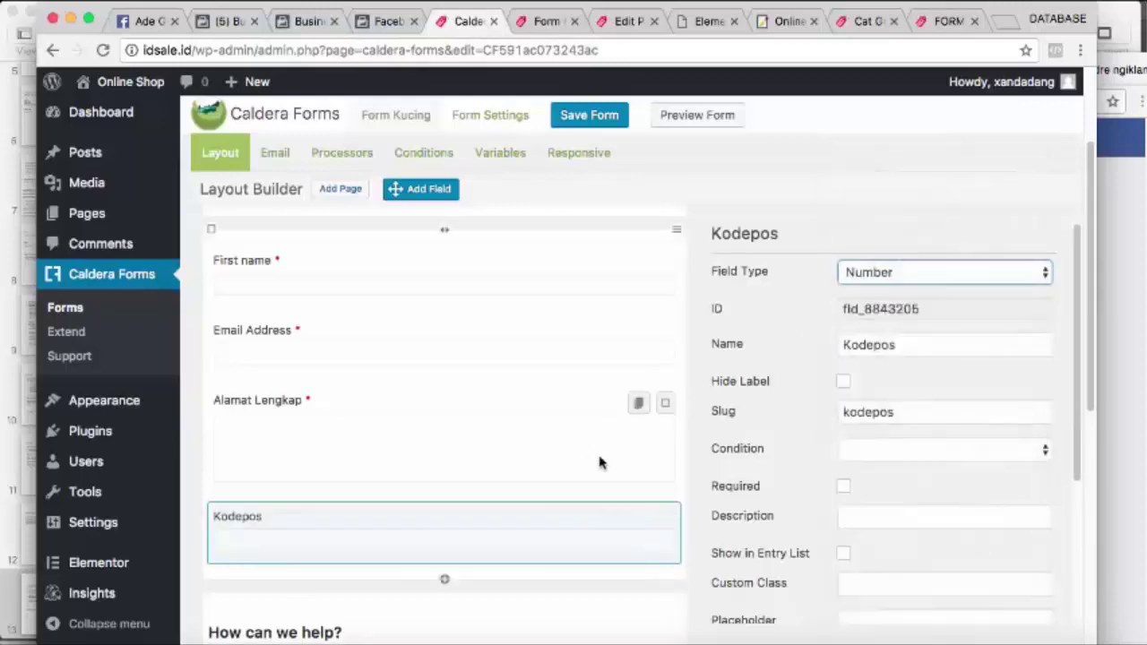
click(842, 489)
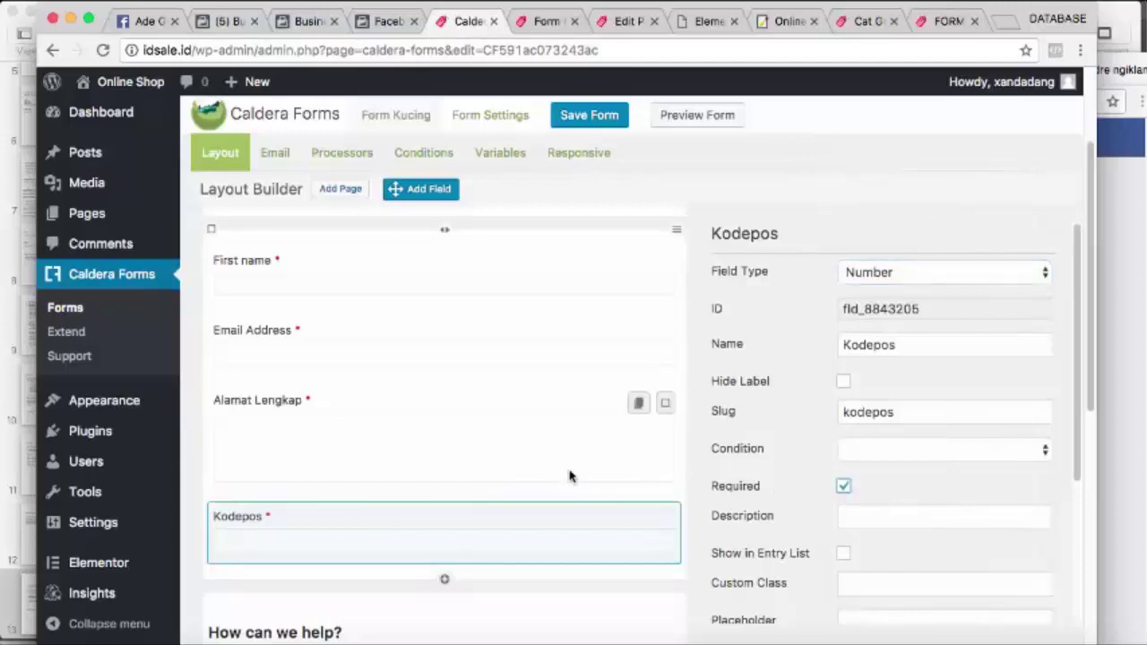
scroll(570, 471, down, 3)
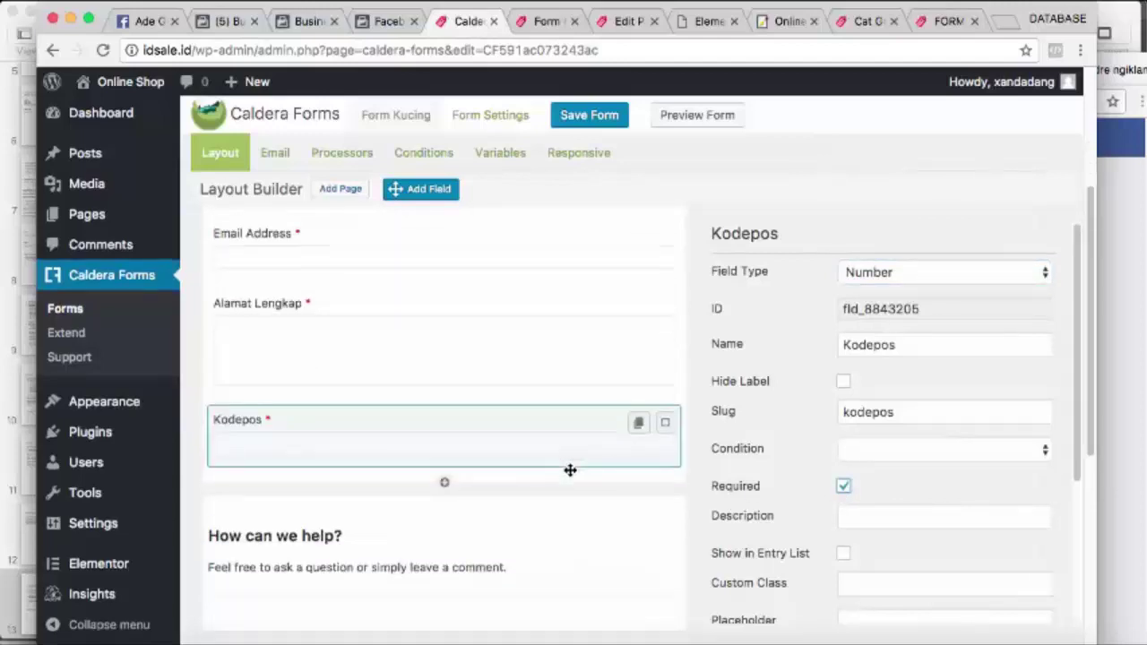
click(578, 124)
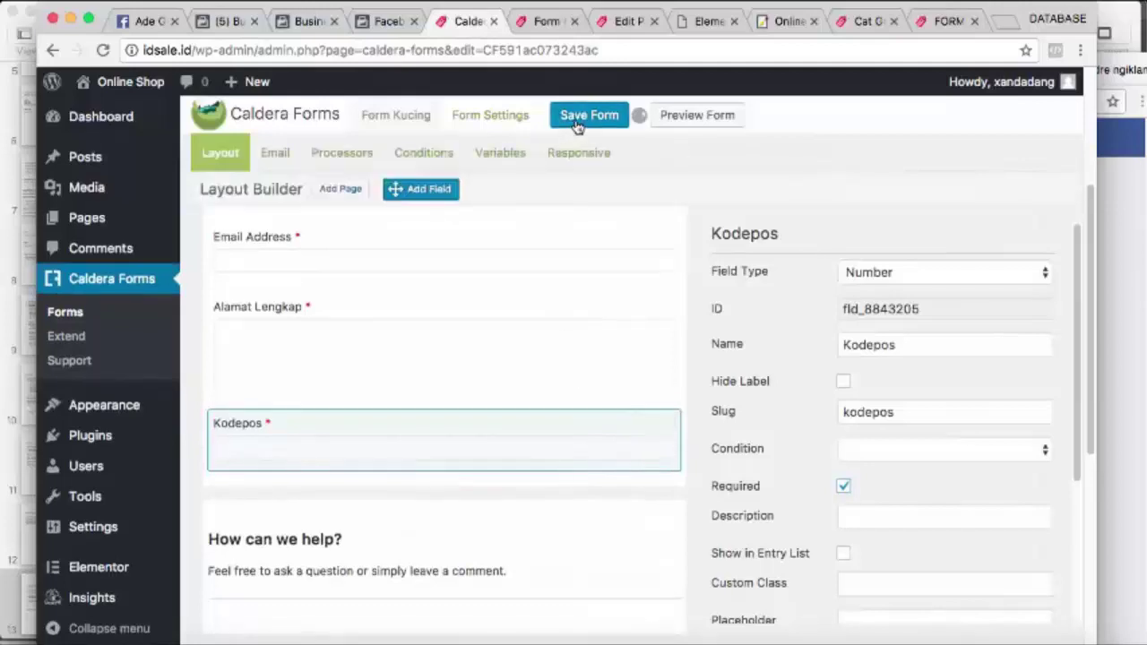
Reload the Form Kucing preview and try the First name, Email Address and Alamat Lengkap fields
click(547, 27)
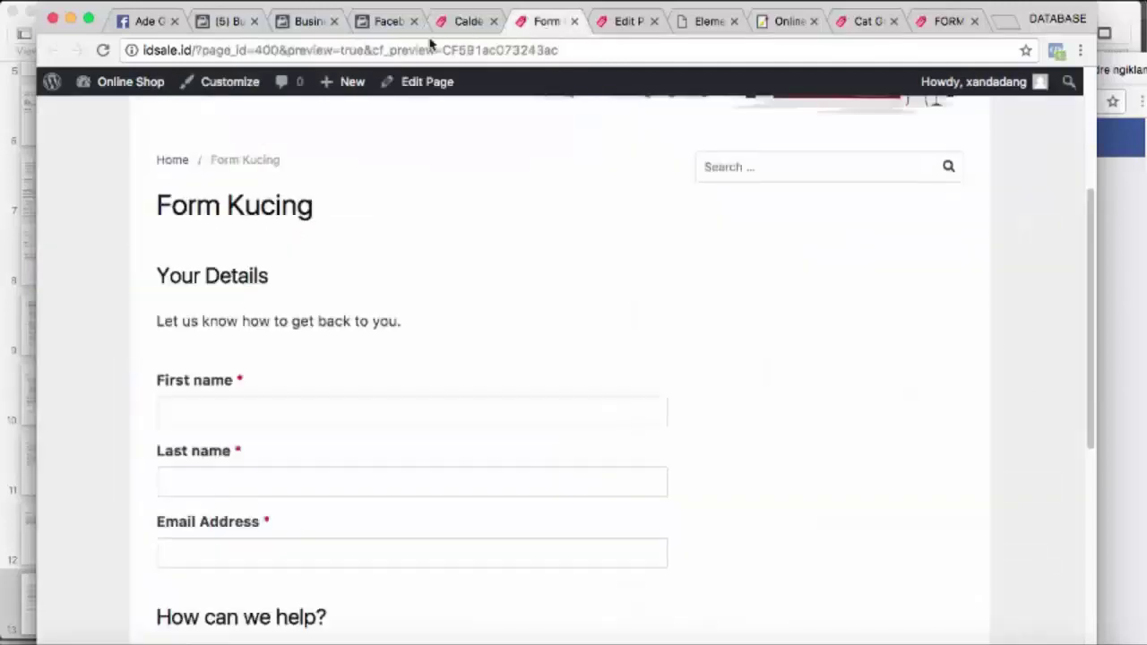
click(106, 50)
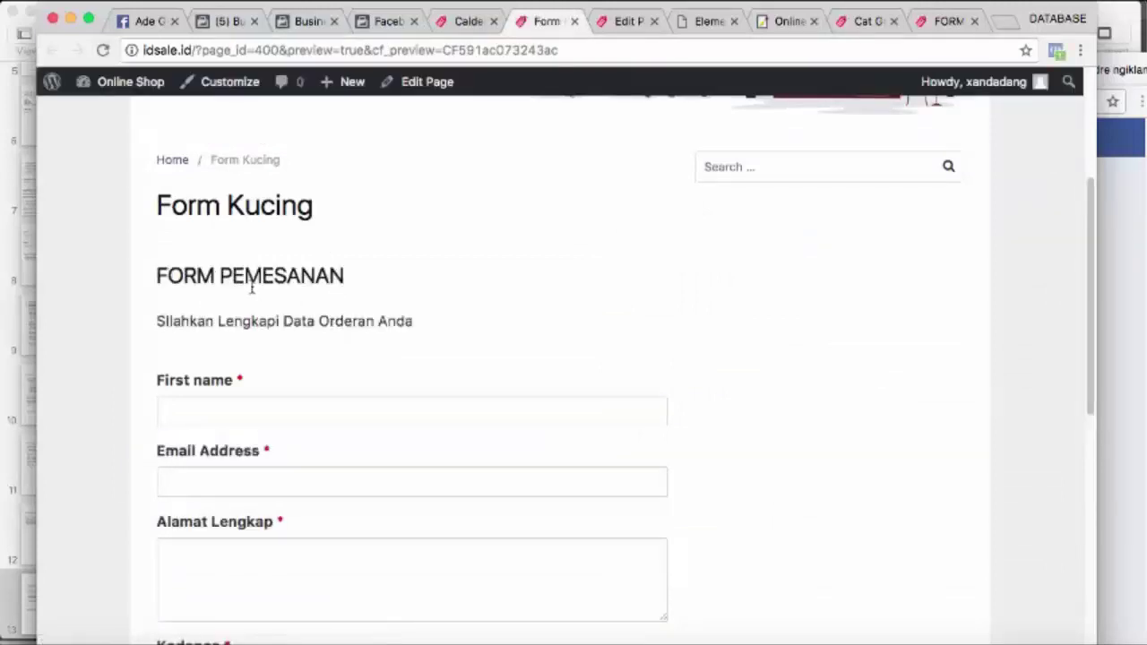
click(215, 416)
click(251, 477)
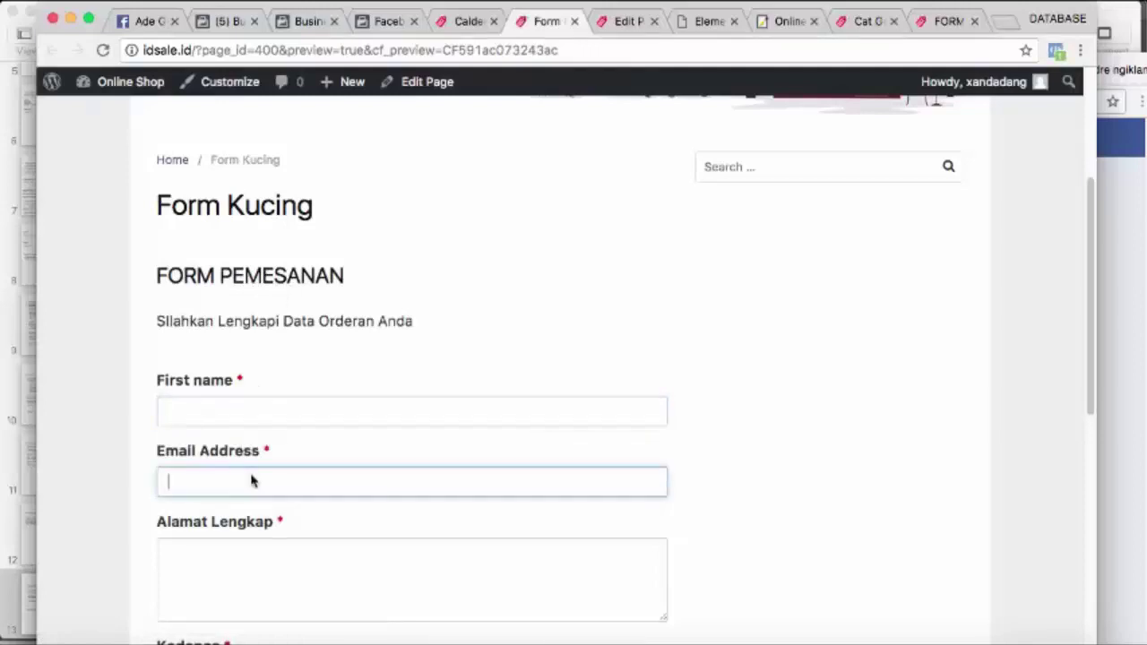
scroll(312, 430, down, 1)
click(281, 504)
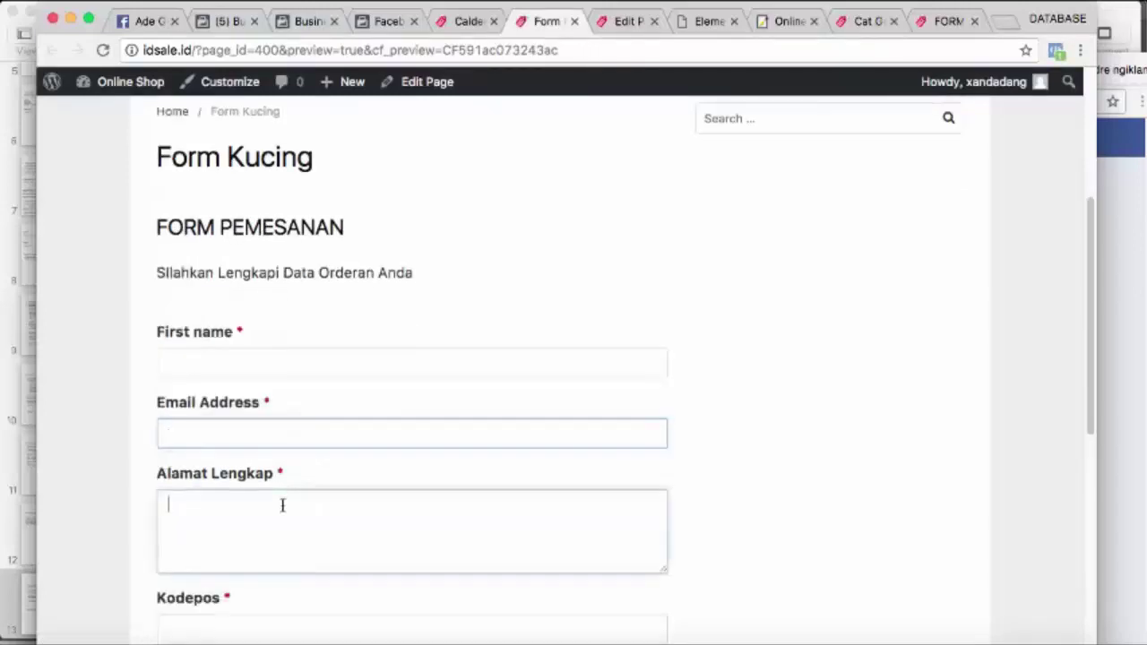
scroll(283, 502, down, 1)
click(259, 571)
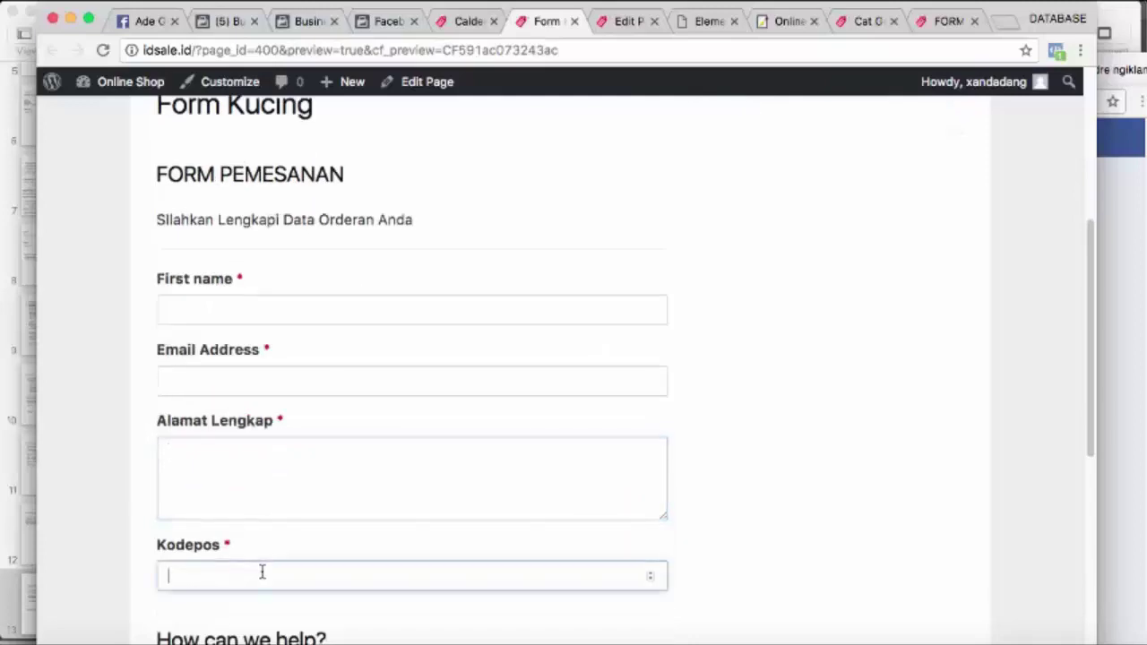
scroll(276, 545, down, 1)
scroll(275, 545, down, 3)
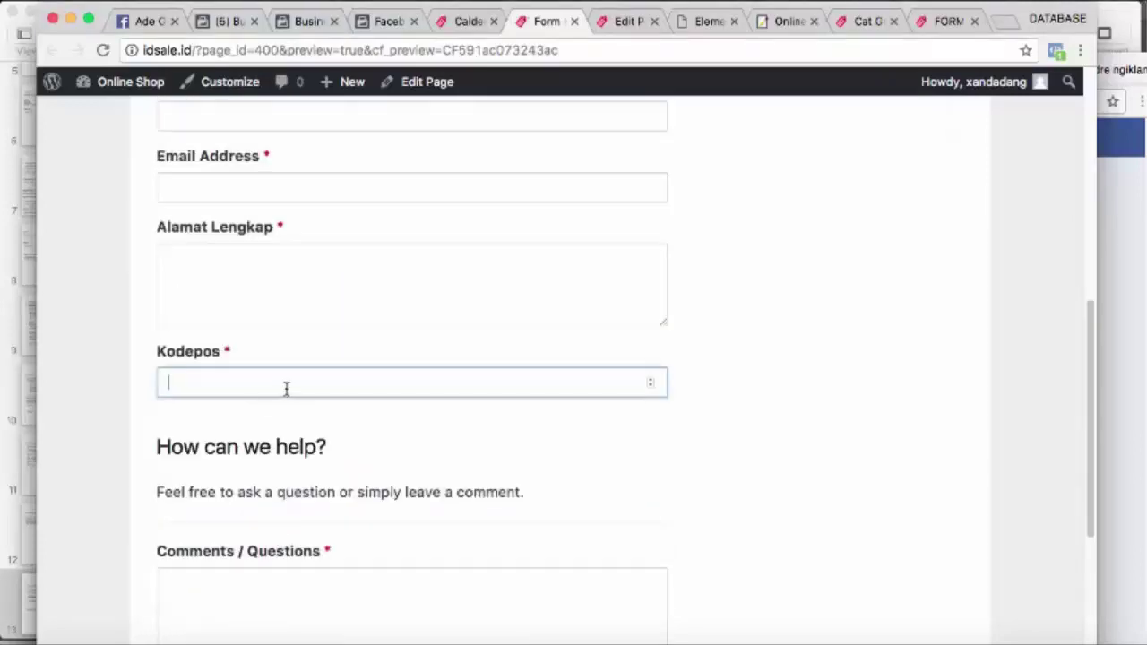
click(651, 379)
click(651, 388)
click(651, 380)
click(652, 380)
click(651, 380)
text(788757831)
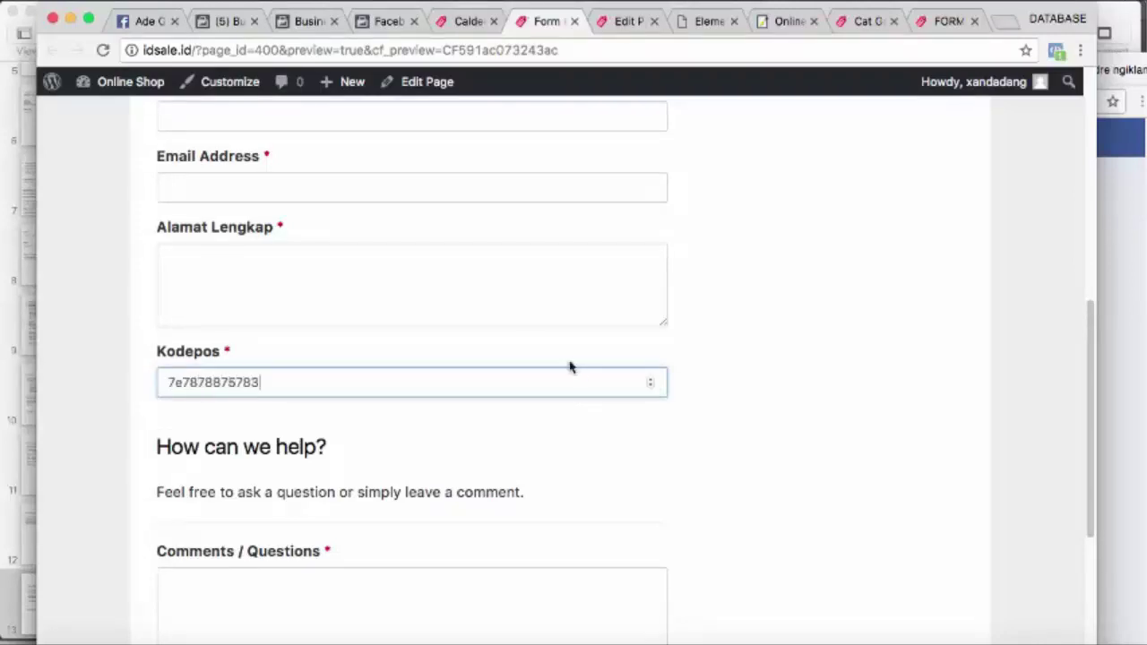
click(472, 29)
Duplicate the Kodepos field and rename the copy 'No.HP AKtif'
mouse_move(619, 453)
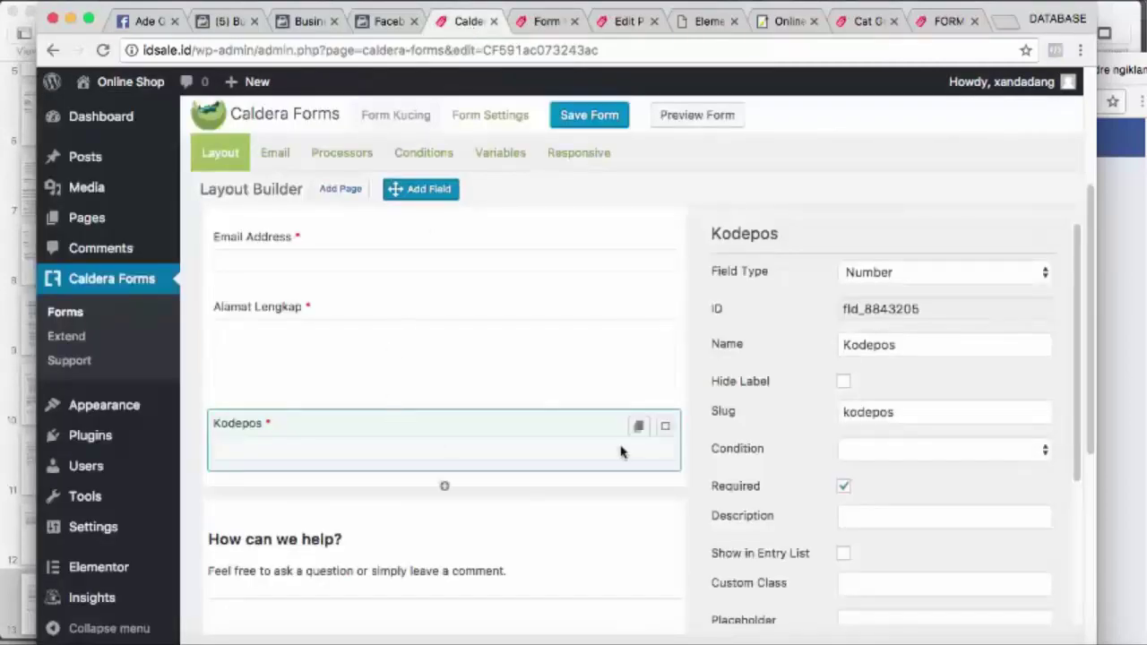
click(665, 429)
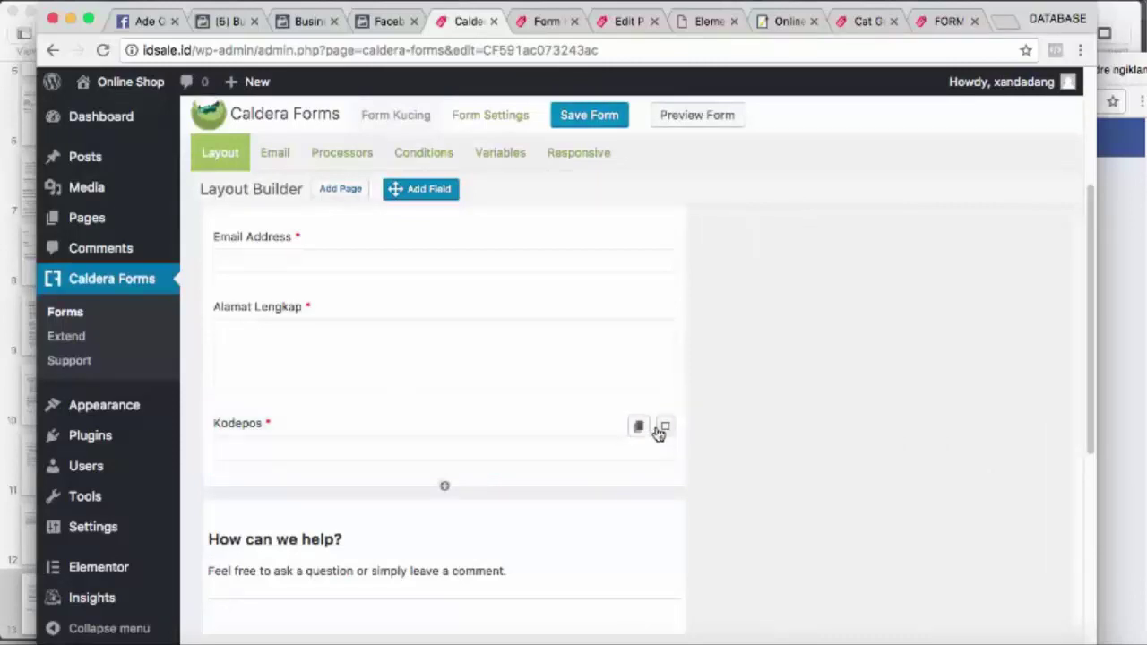
click(663, 429)
click(638, 429)
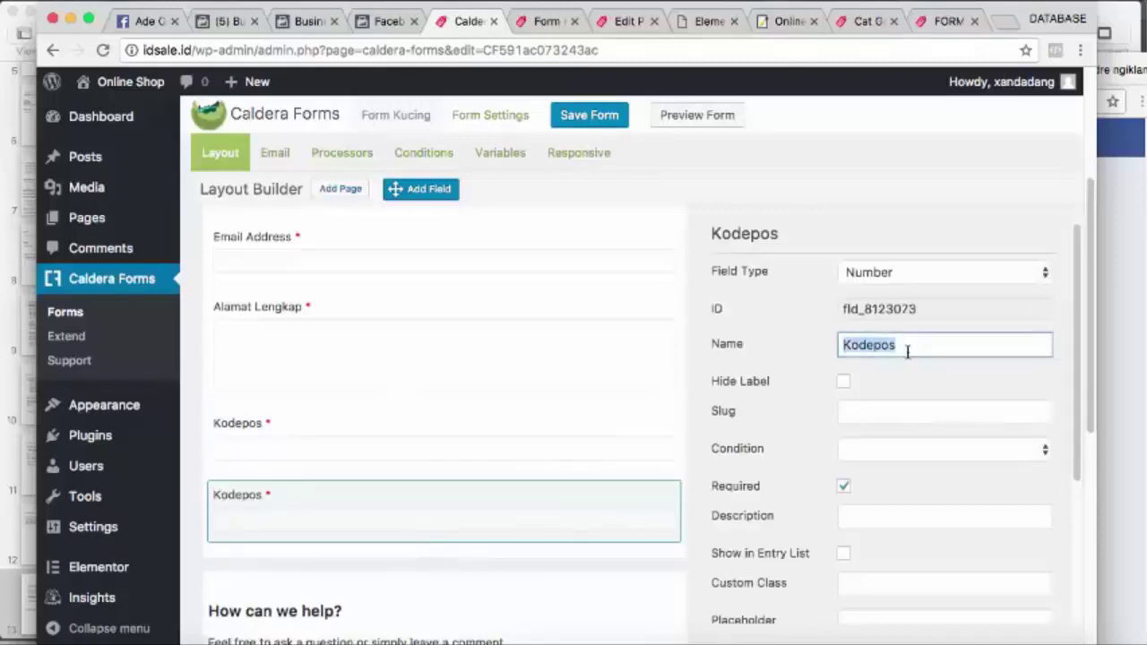
drag(906, 348, 837, 344)
text(No.HP AKtif)
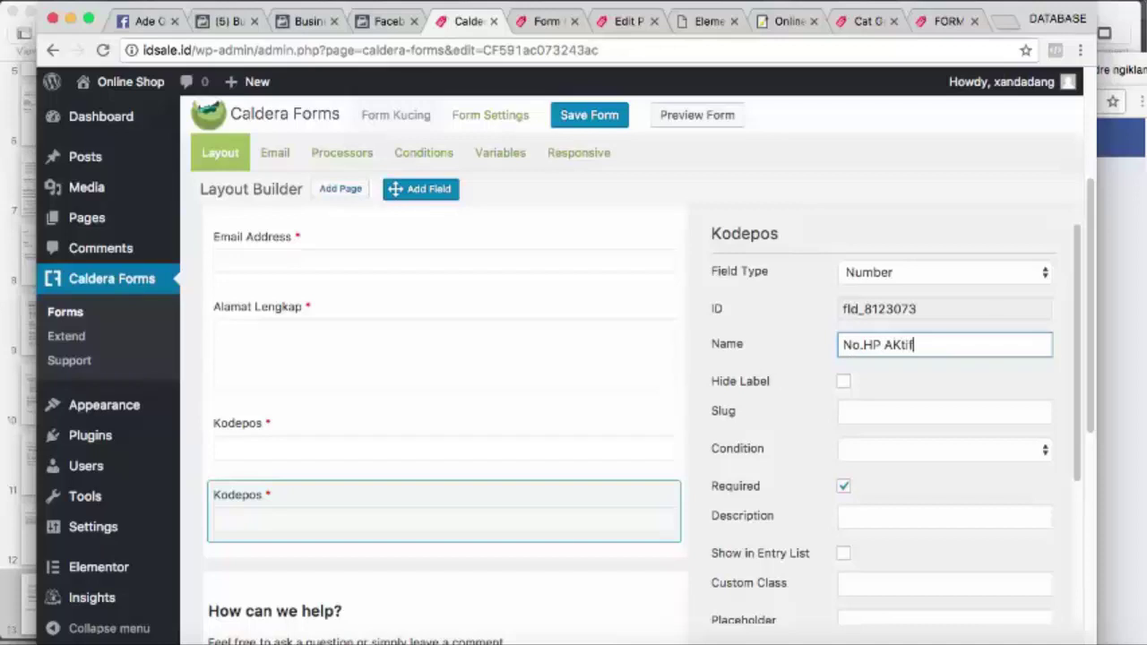
click(666, 430)
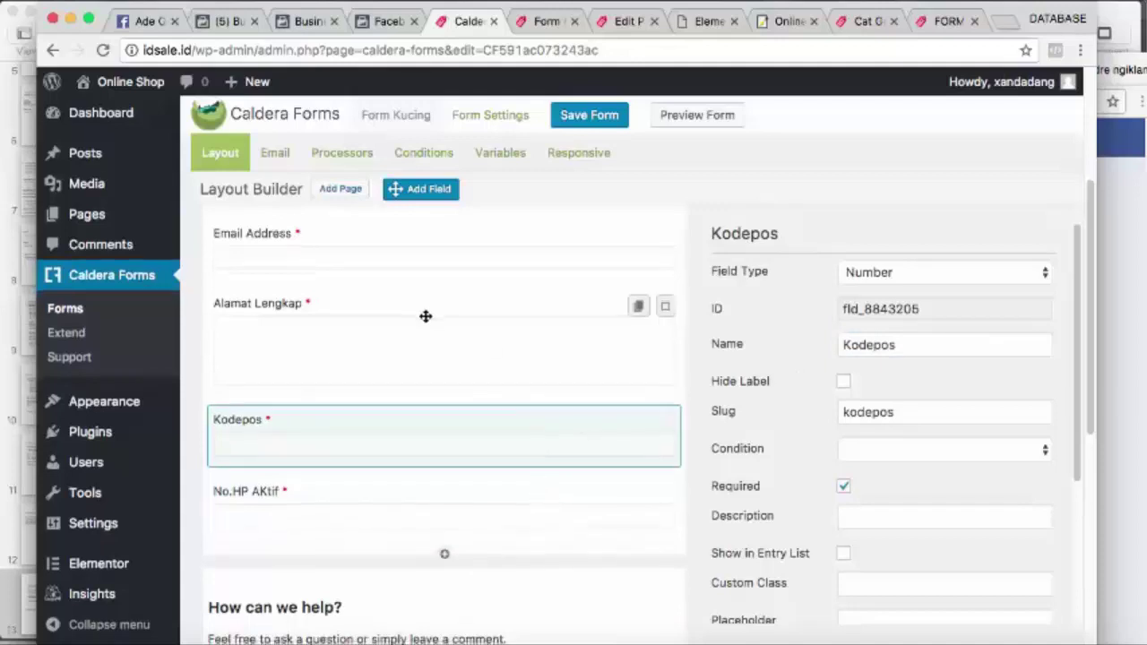
Delete the 'How can we help?' heading row and confirm the removal
scroll(425, 315, down, 5)
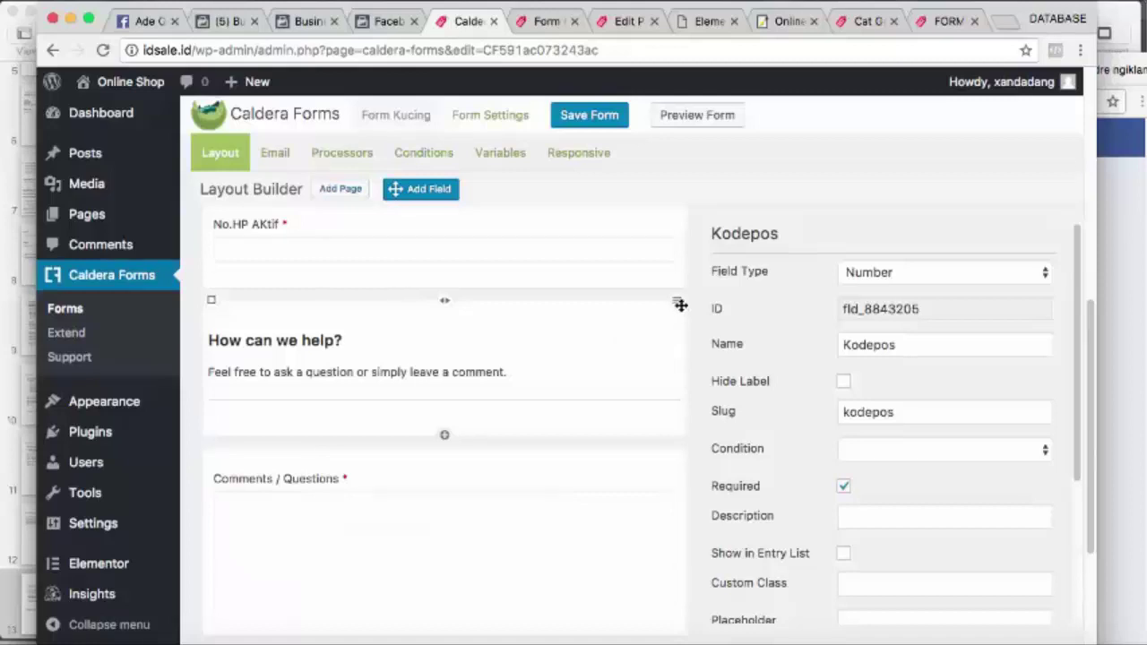
click(212, 300)
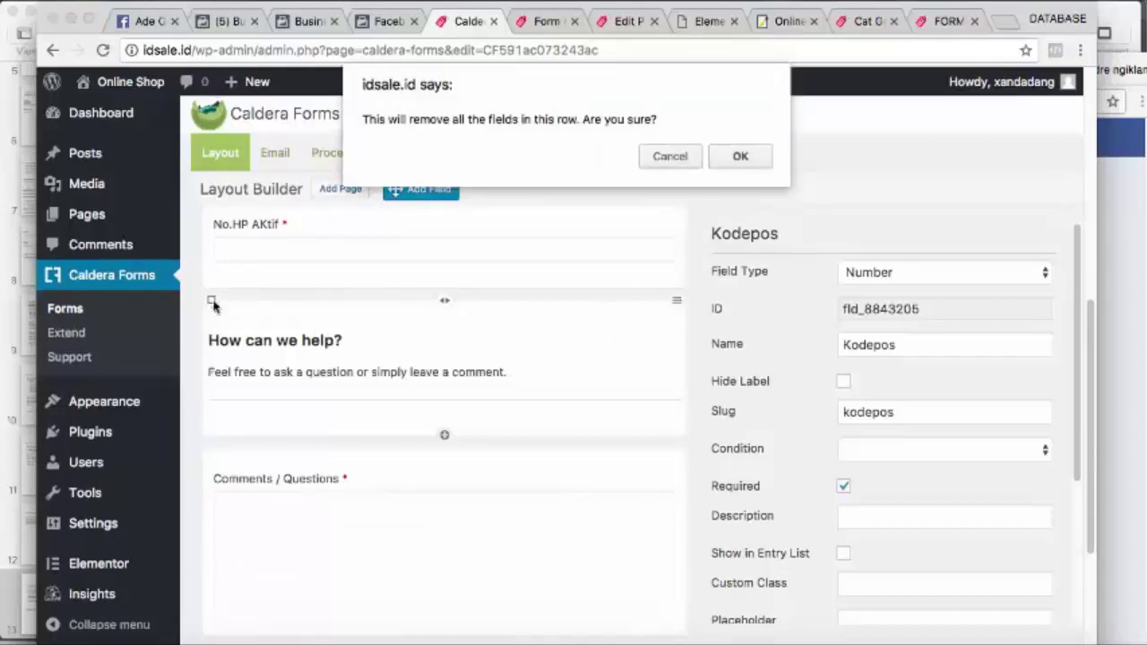
click(737, 157)
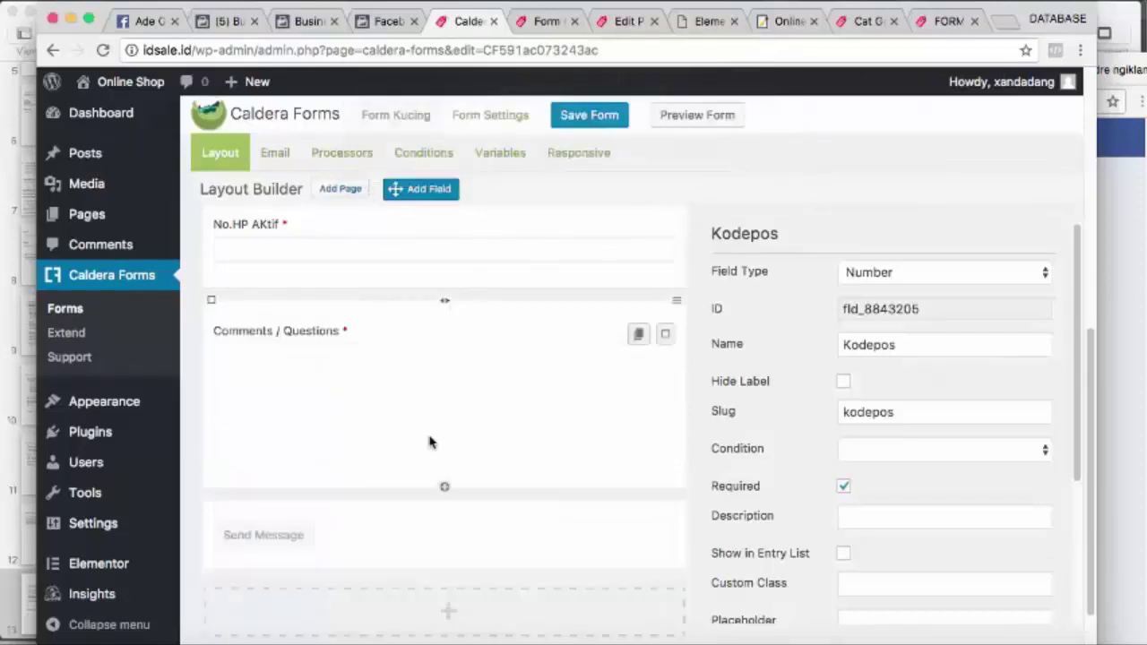
scroll(430, 440, down, 1)
Save the updated Form Kucing in Caldera Forms
click(545, 22)
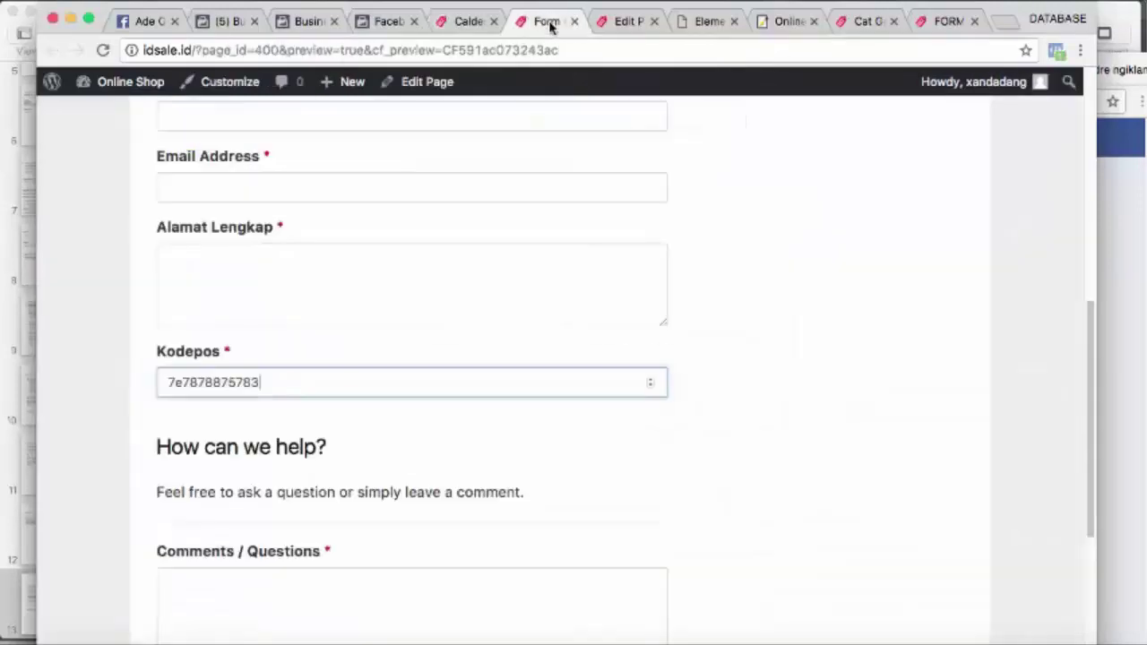
scroll(336, 296, down, 1)
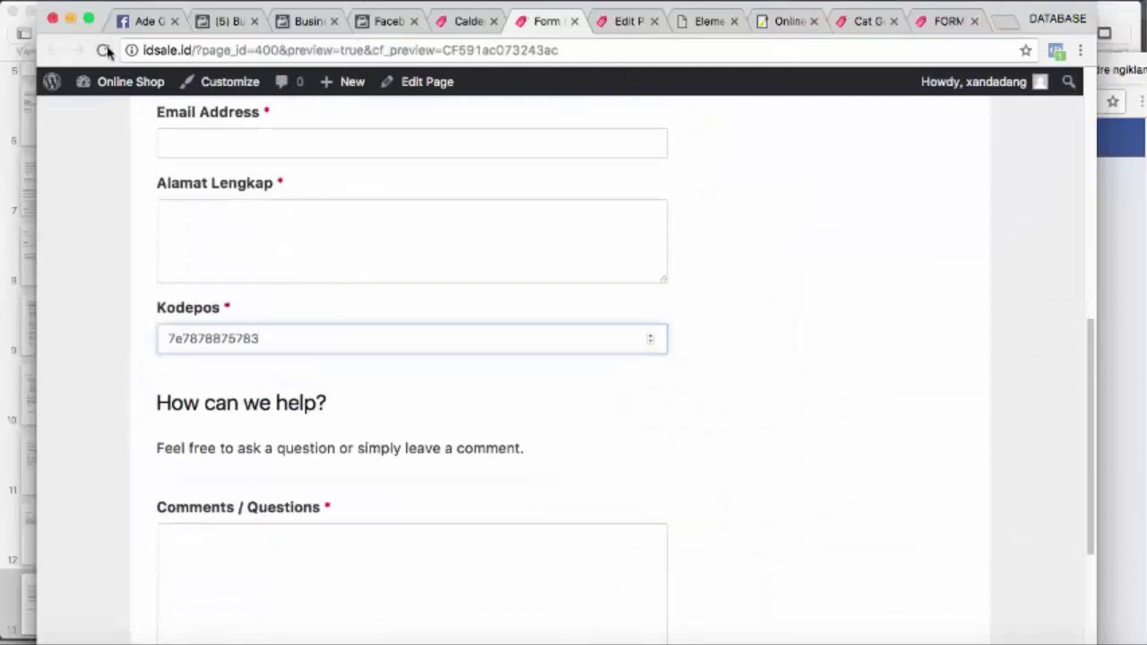
click(462, 21)
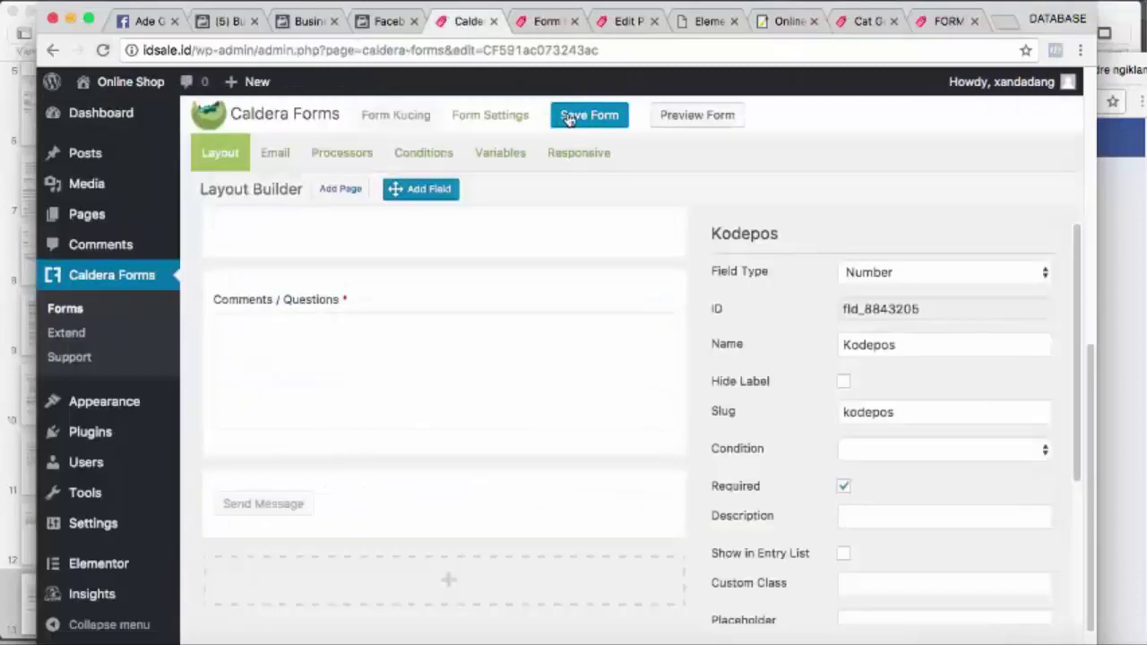
click(568, 115)
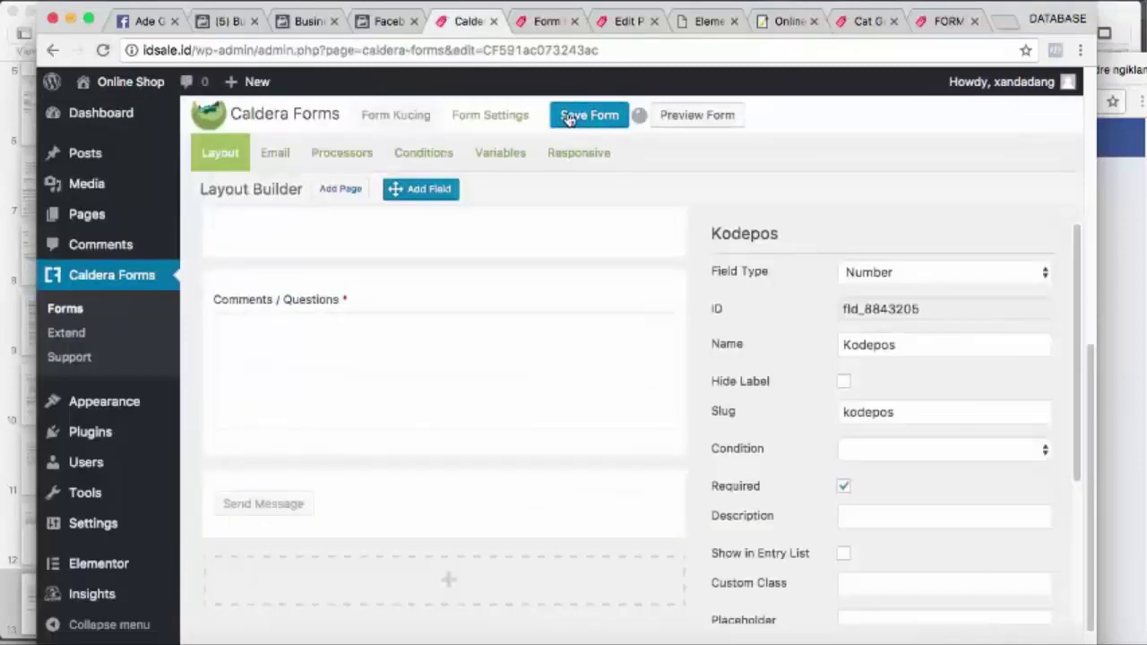
Clear the Kodepos test value in the preview and reload to show No.HP AKtif
click(551, 27)
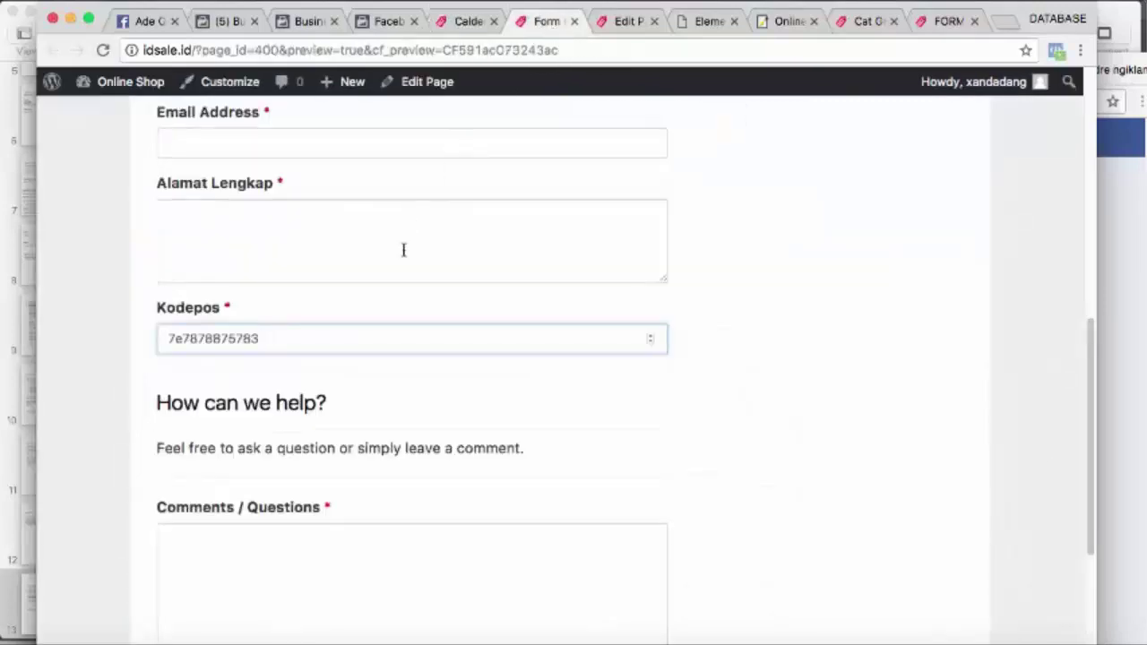
drag(309, 337, 162, 330)
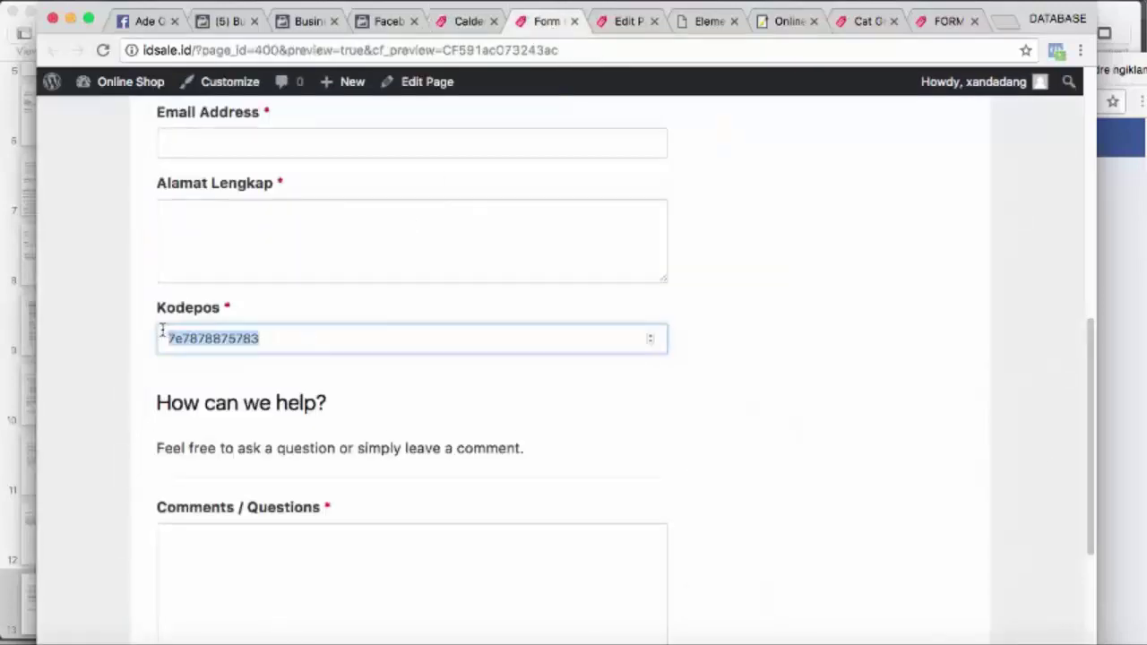
key(BackSpace)
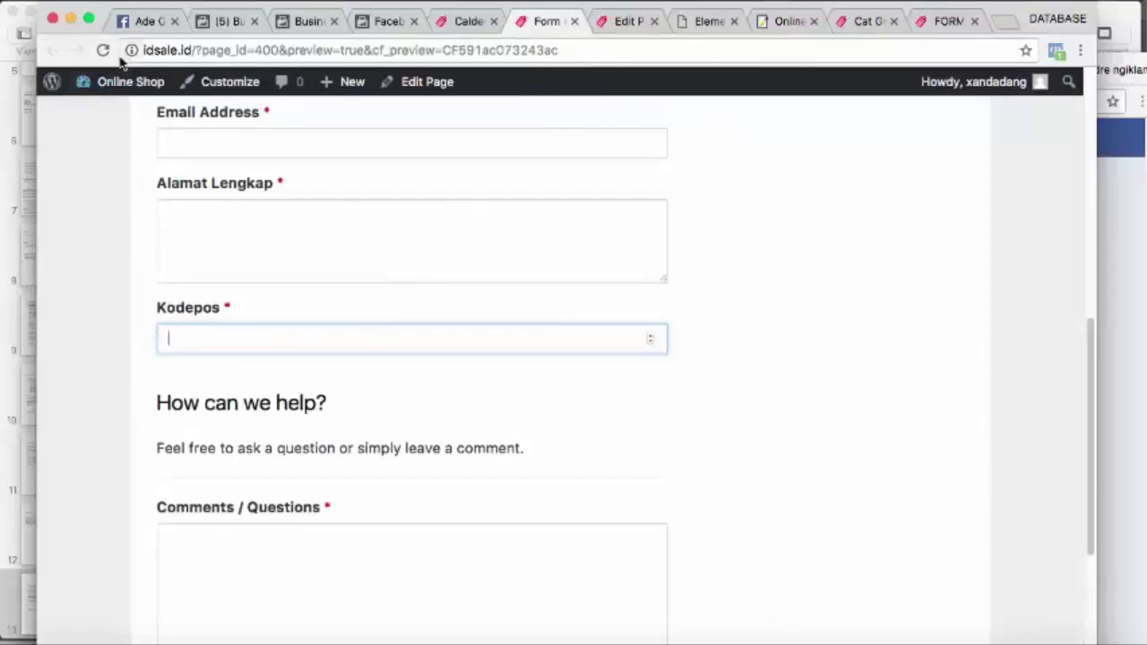
click(103, 51)
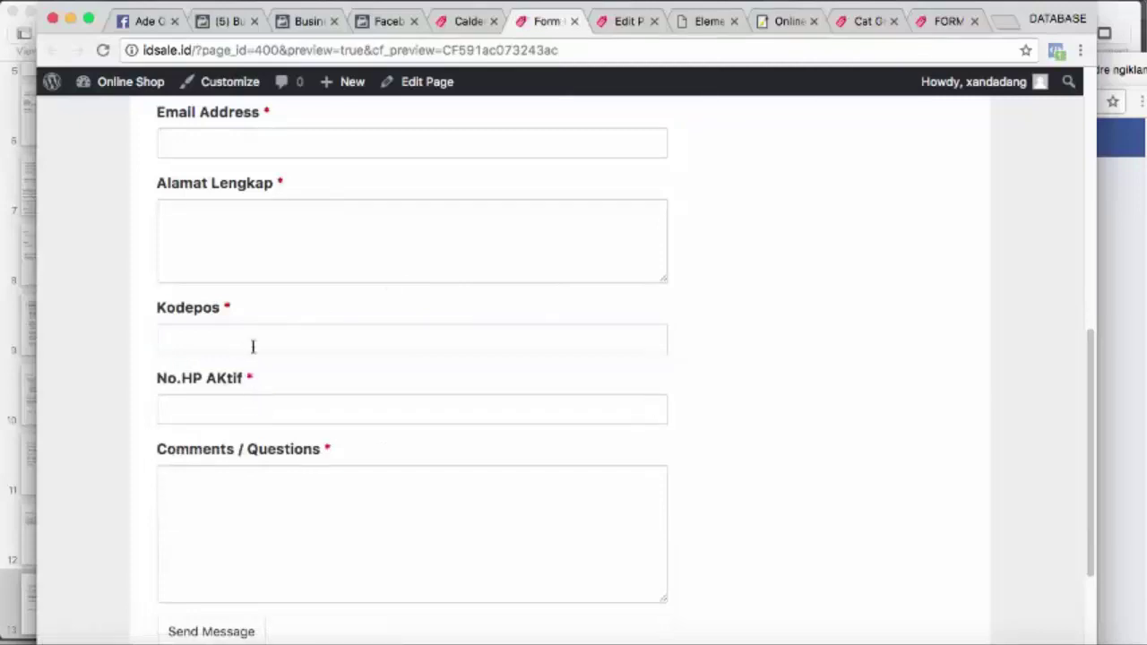
scroll(253, 347, up, 1)
scroll(256, 289, up, 1)
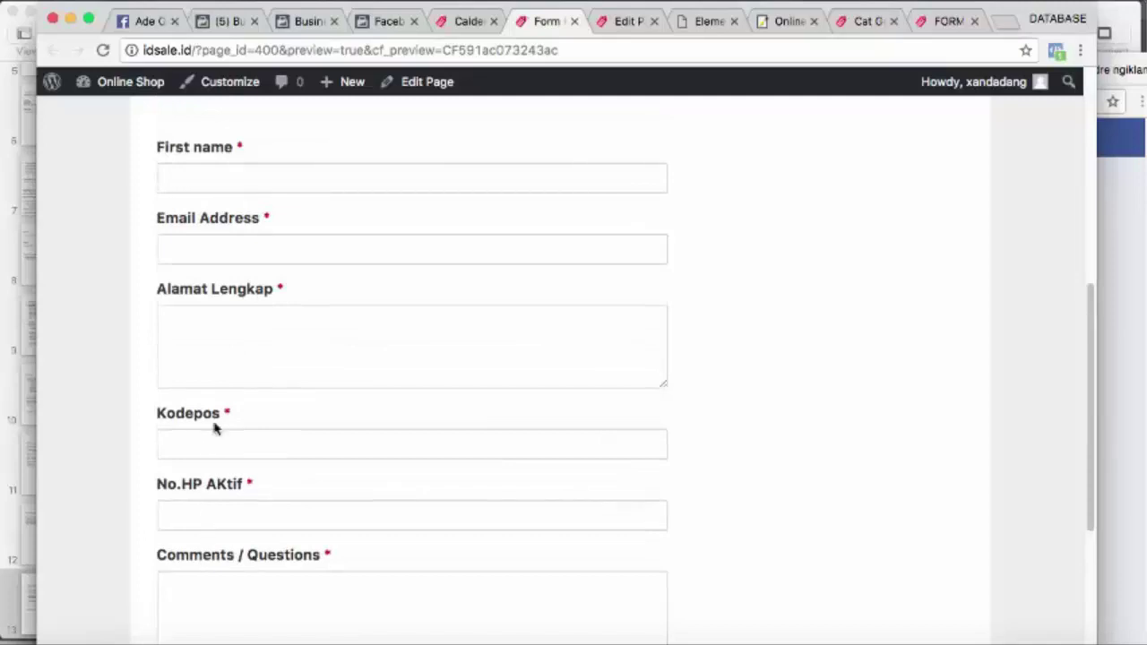
click(215, 448)
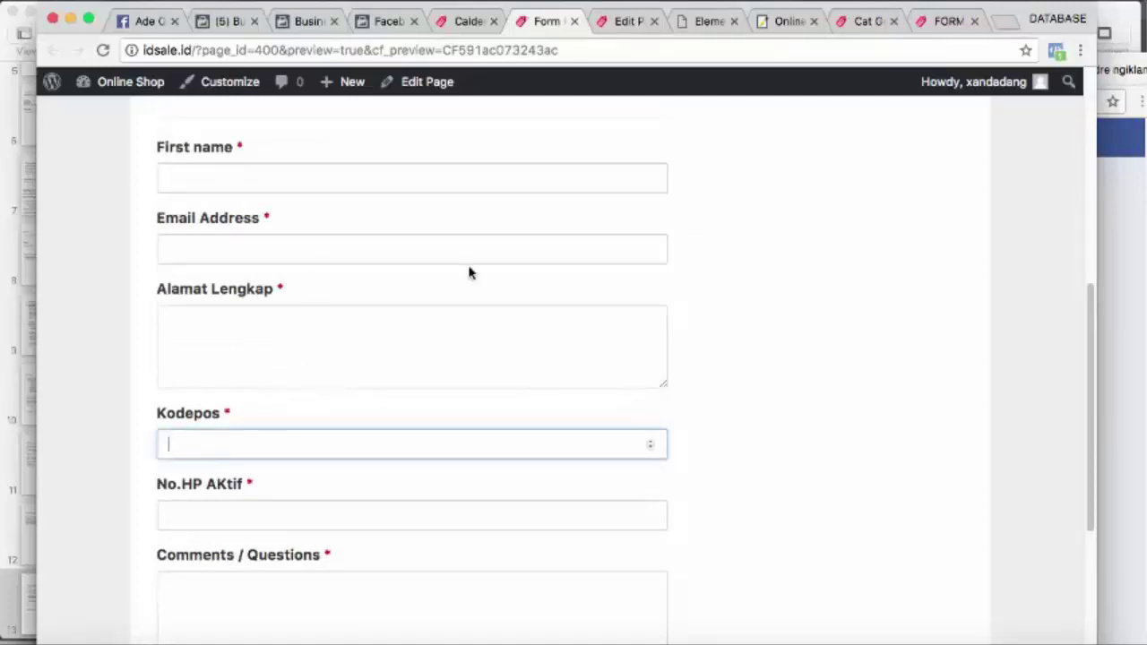
click(227, 515)
click(235, 448)
click(251, 472)
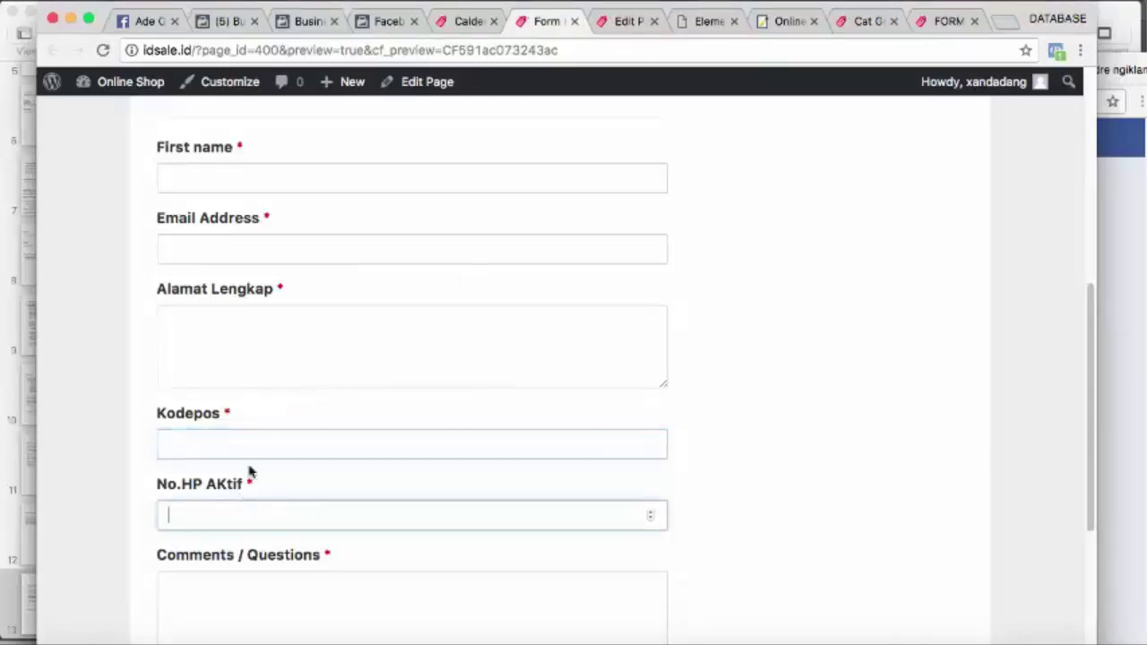
click(256, 336)
click(256, 439)
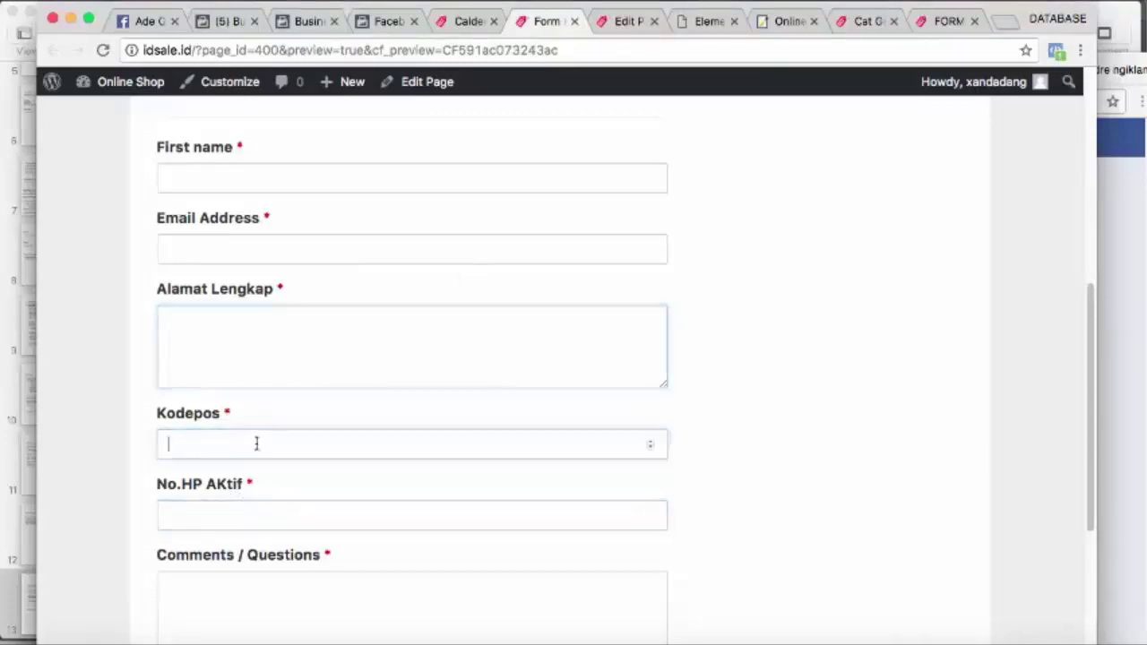
click(268, 512)
click(265, 363)
click(263, 253)
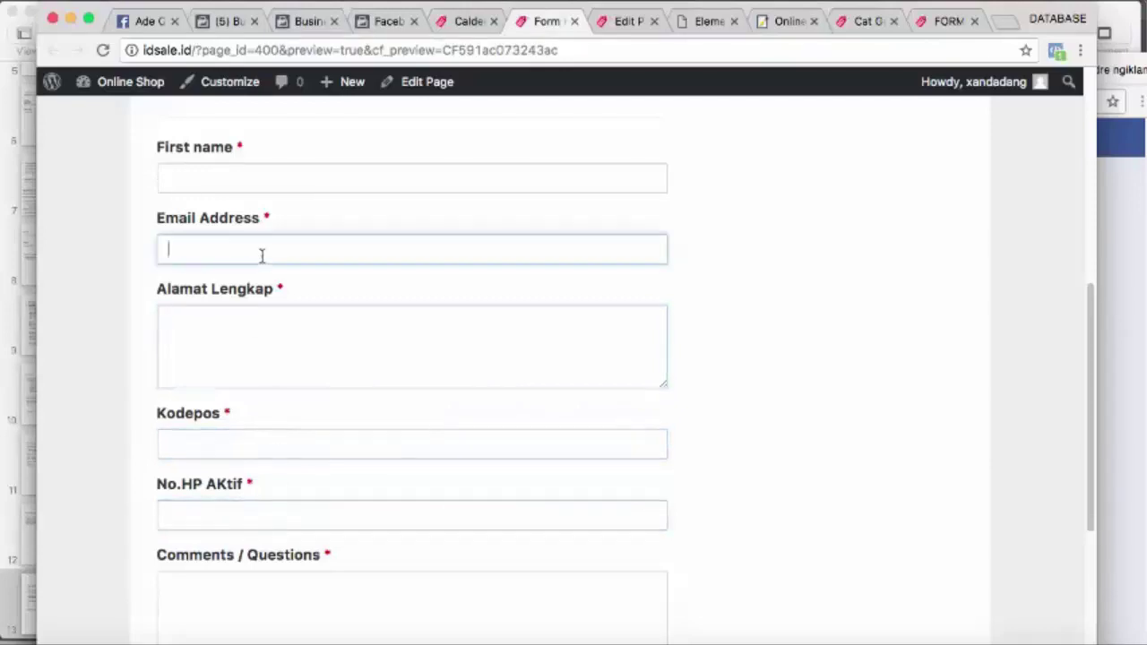
scroll(261, 255, up, 1)
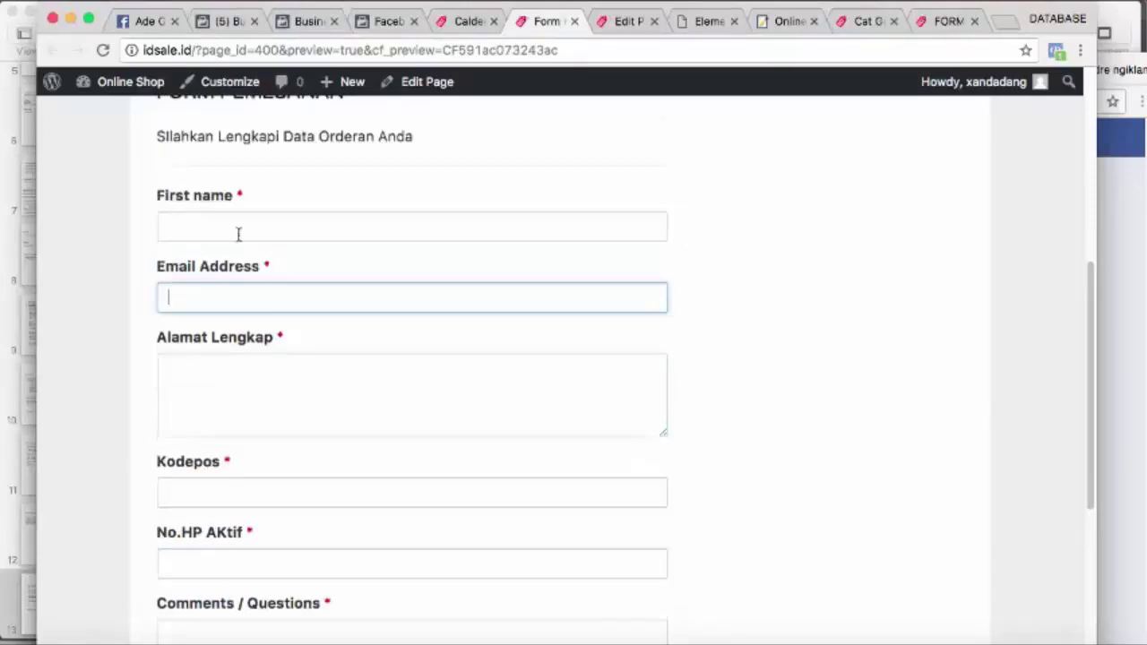
click(239, 234)
click(233, 286)
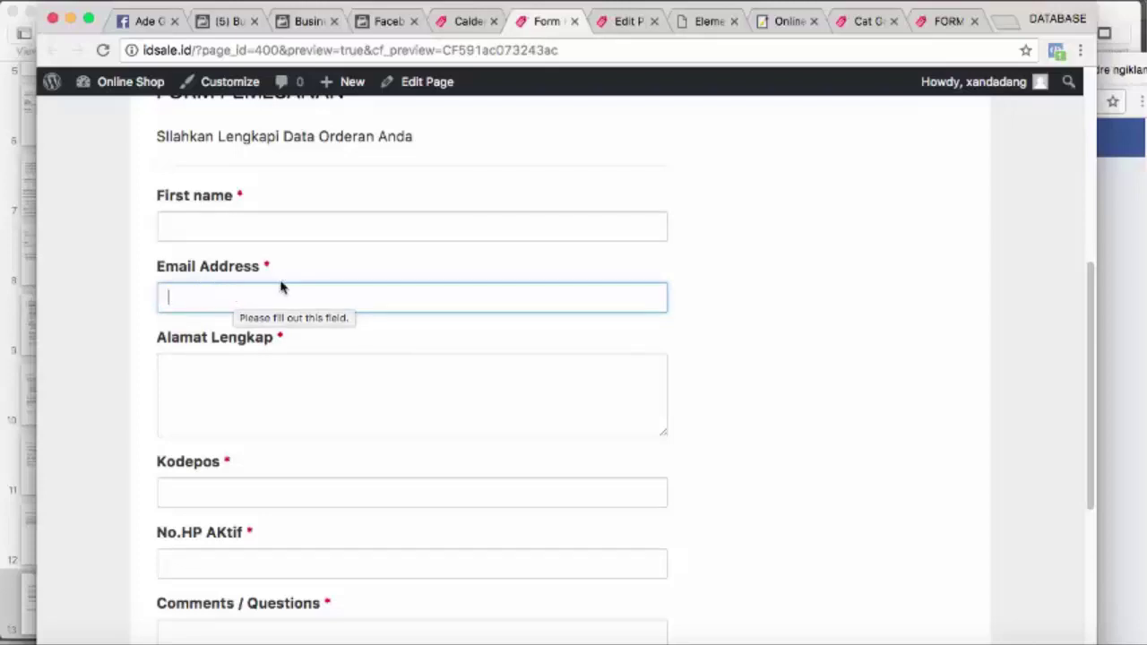
Delete the Comments / Questions row, confirm, and save Form Kucing
scroll(387, 303, down, 3)
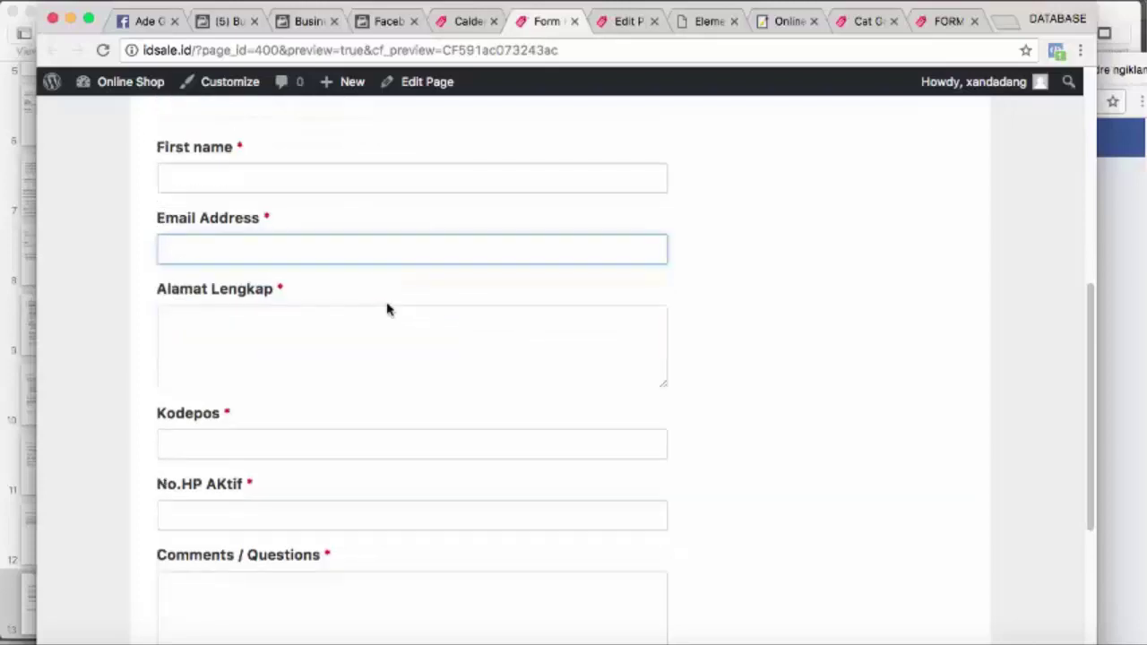
scroll(304, 548, down, 2)
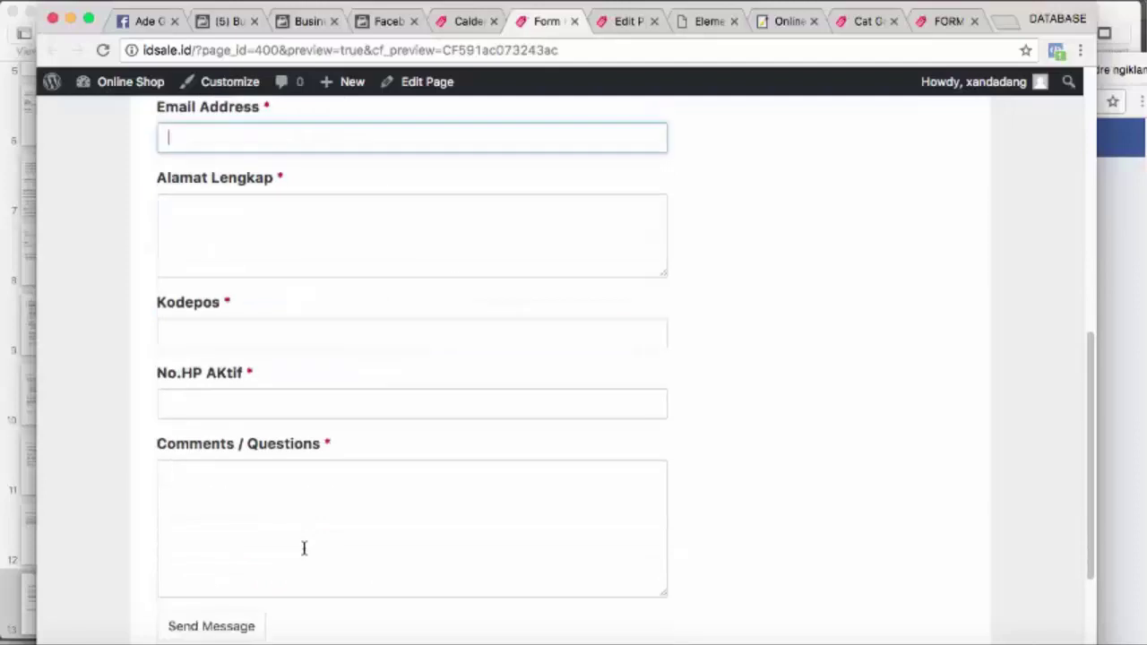
click(468, 22)
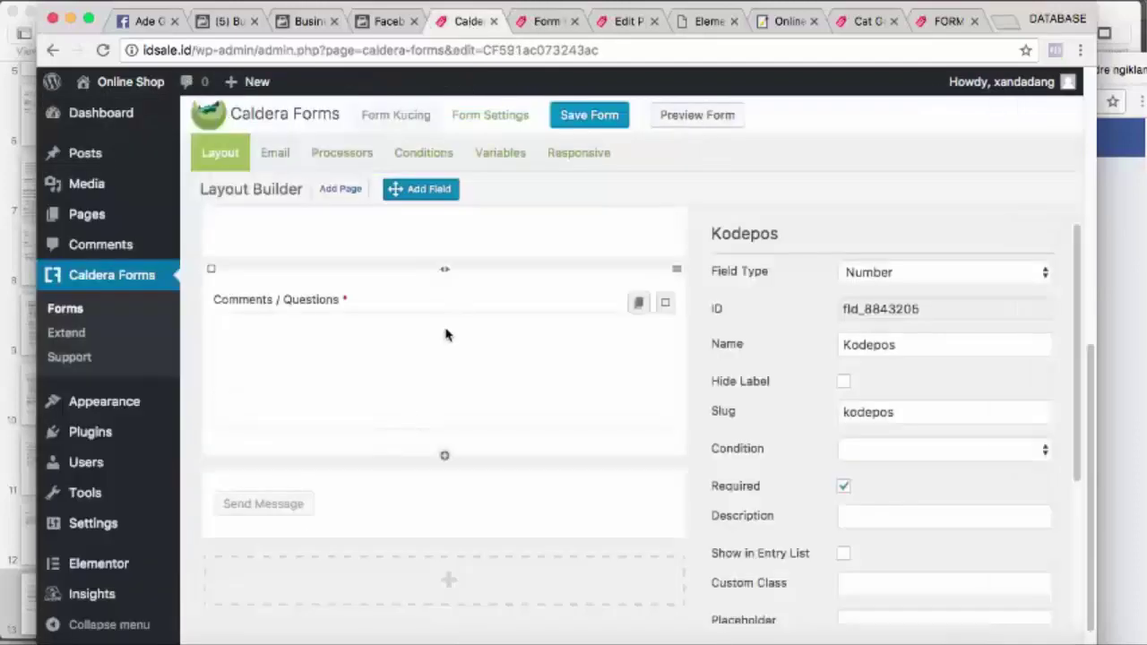
click(211, 270)
click(740, 156)
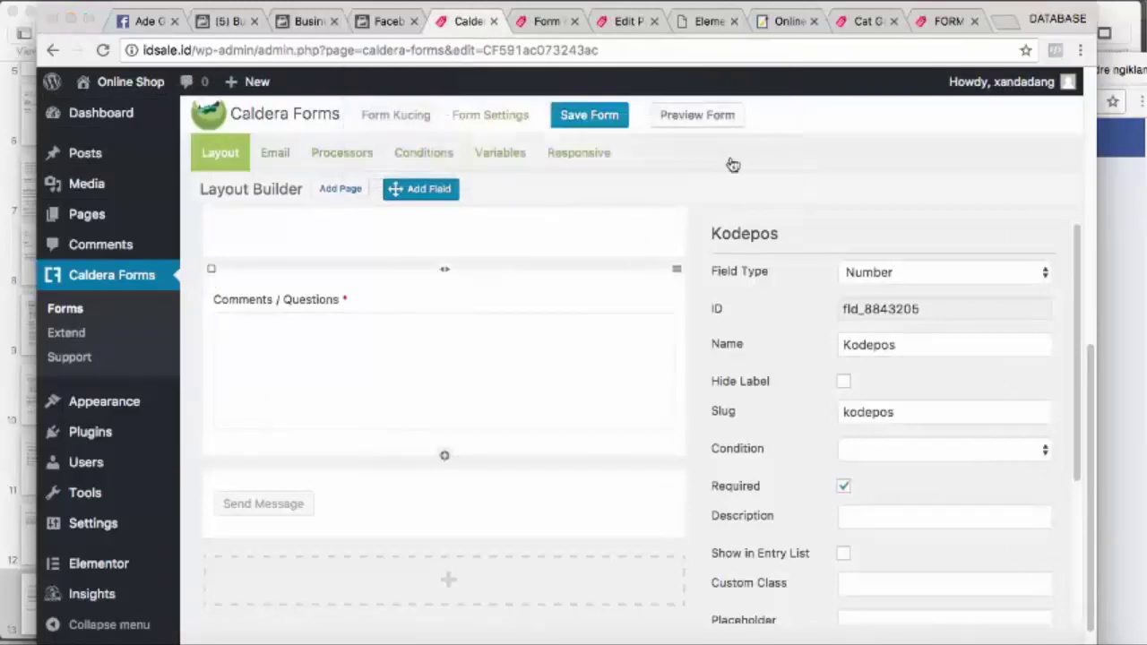
click(614, 123)
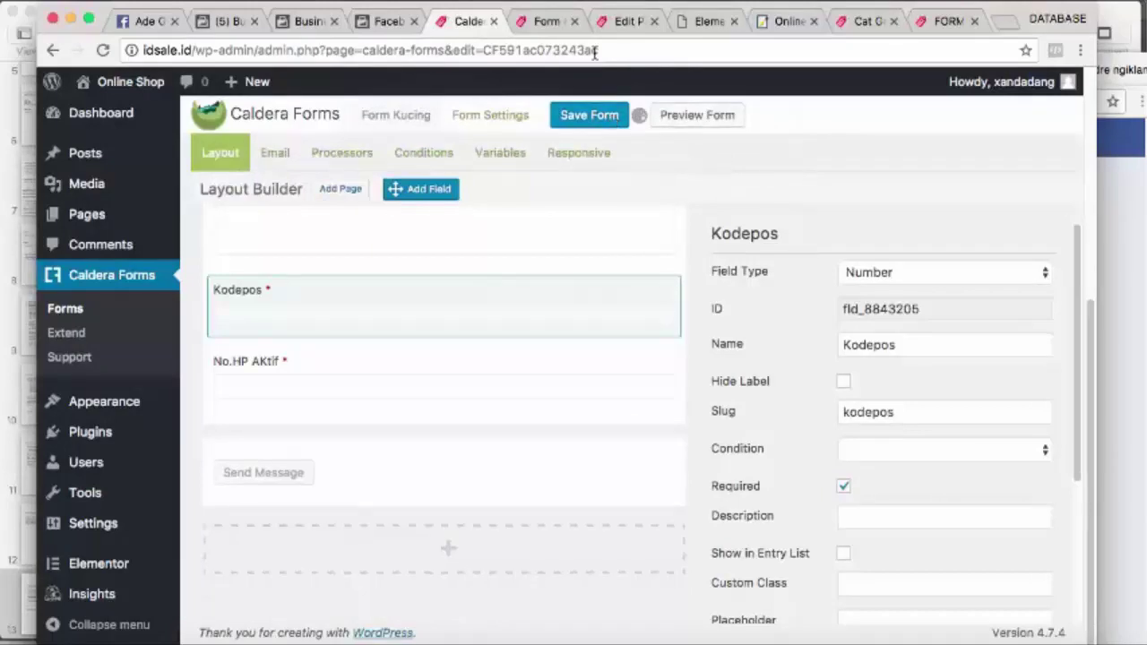
click(556, 26)
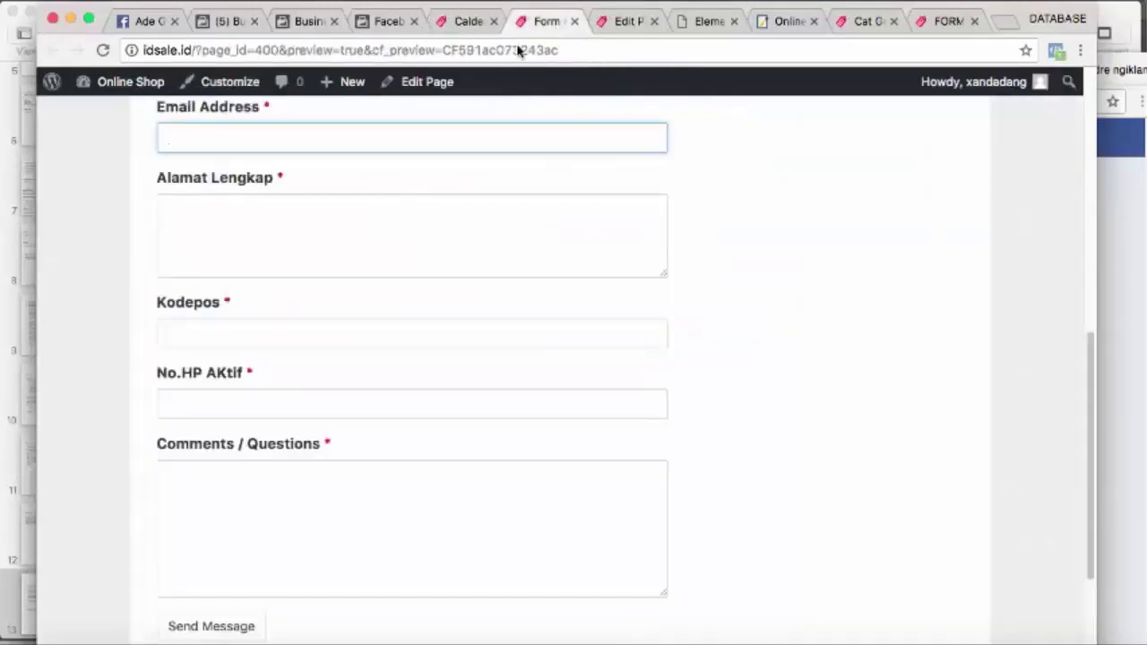
click(482, 22)
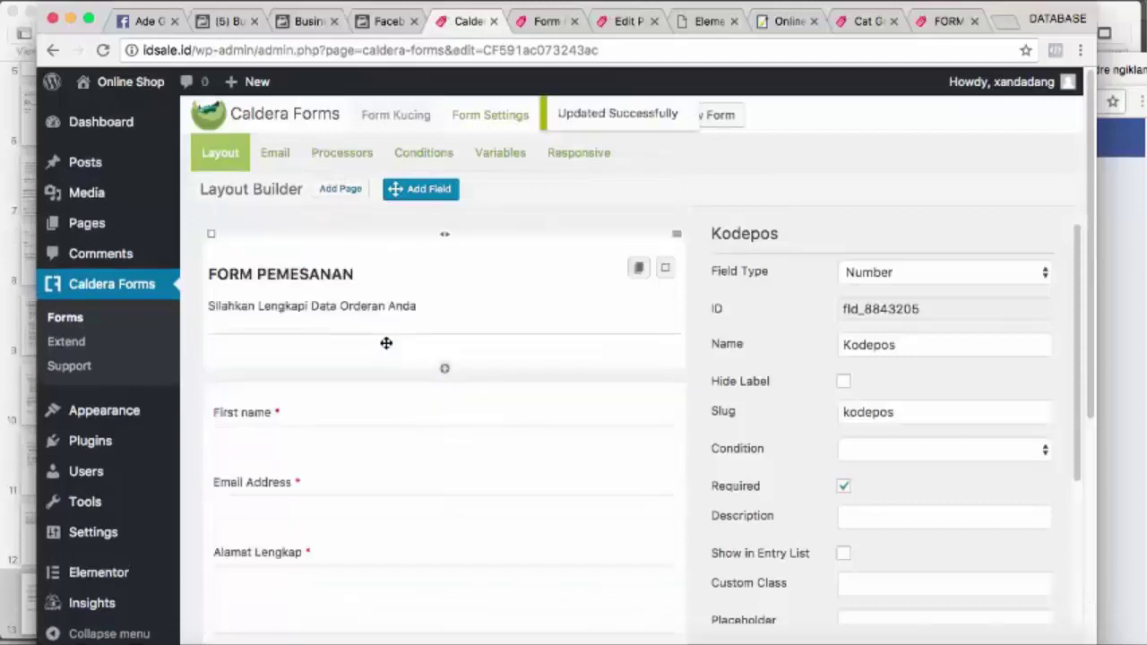
Review the form's Email and Processors settings, then reload the form preview
click(285, 157)
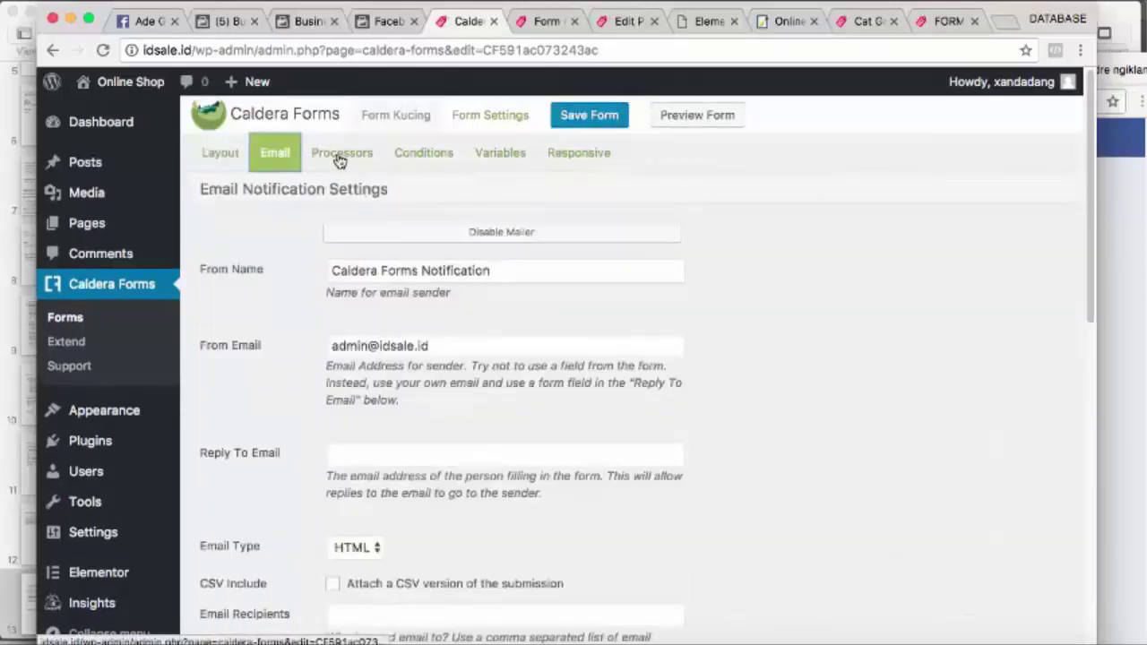
click(338, 157)
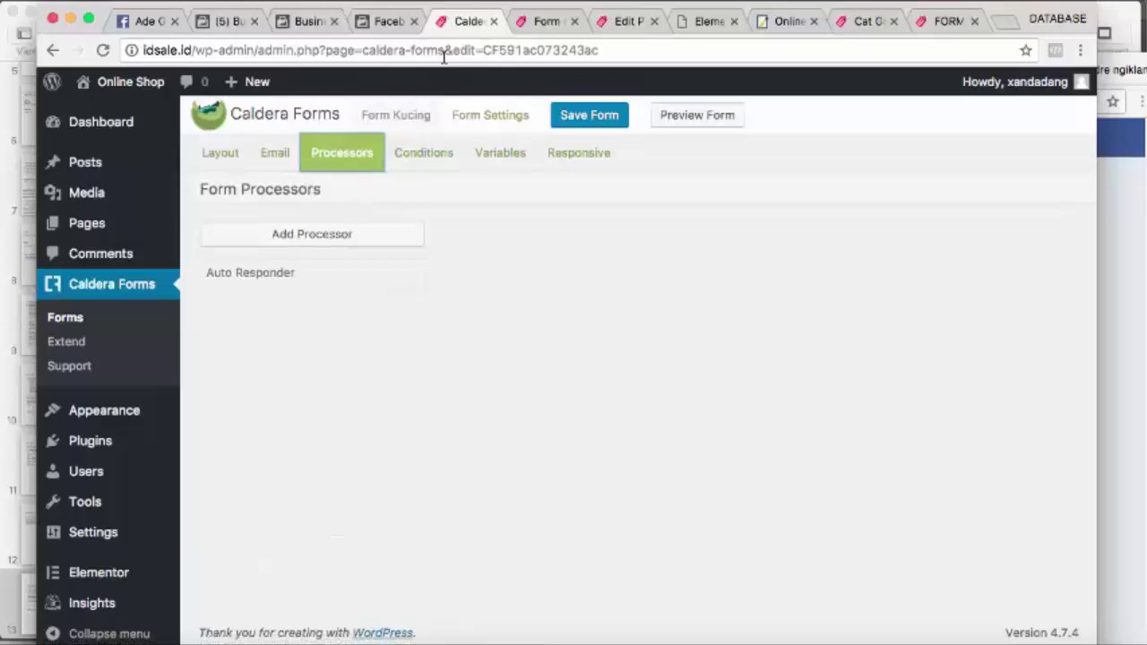
click(545, 21)
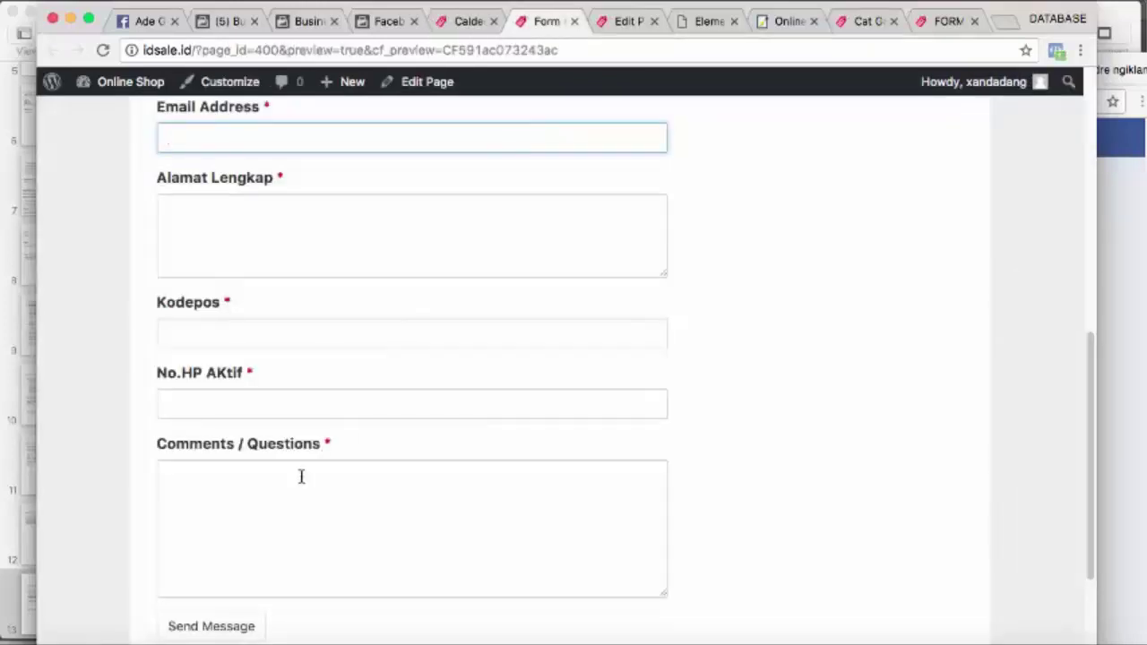
click(102, 50)
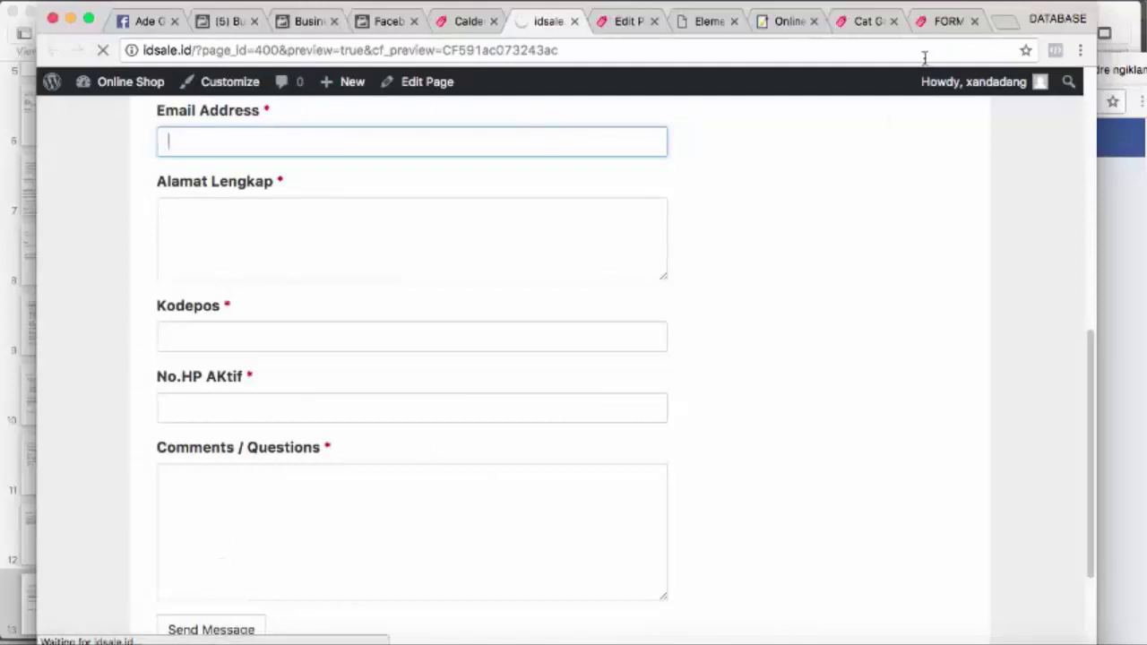
Check the FORM PEMESANAN page and the WordPress Pages list, then bring Keynote forward
click(941, 27)
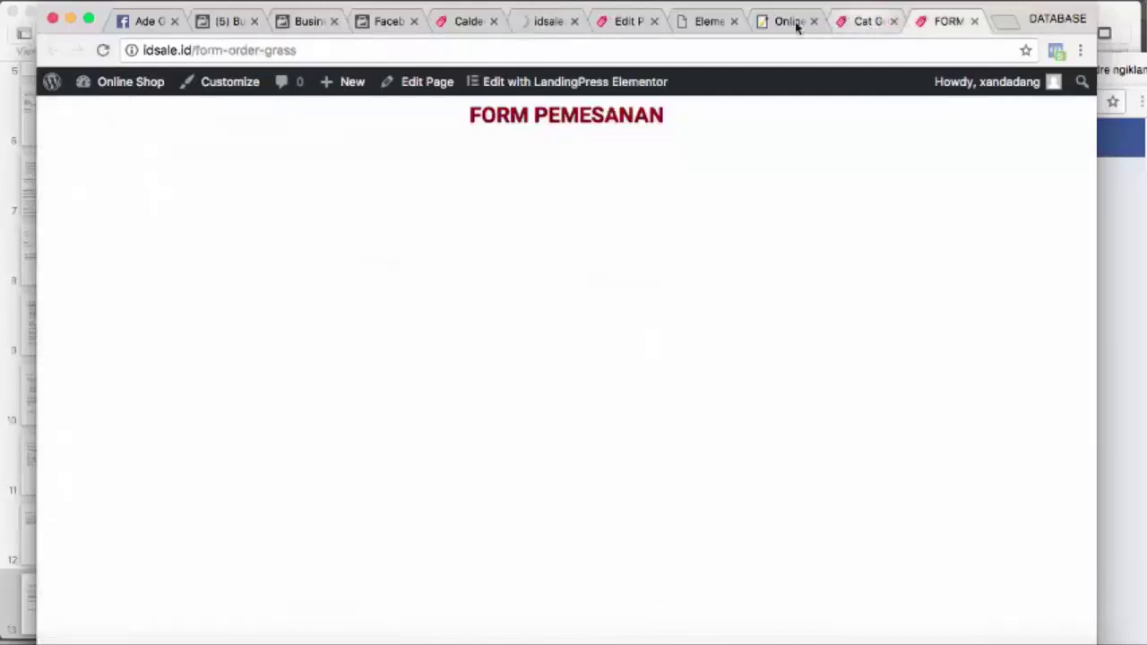
click(642, 20)
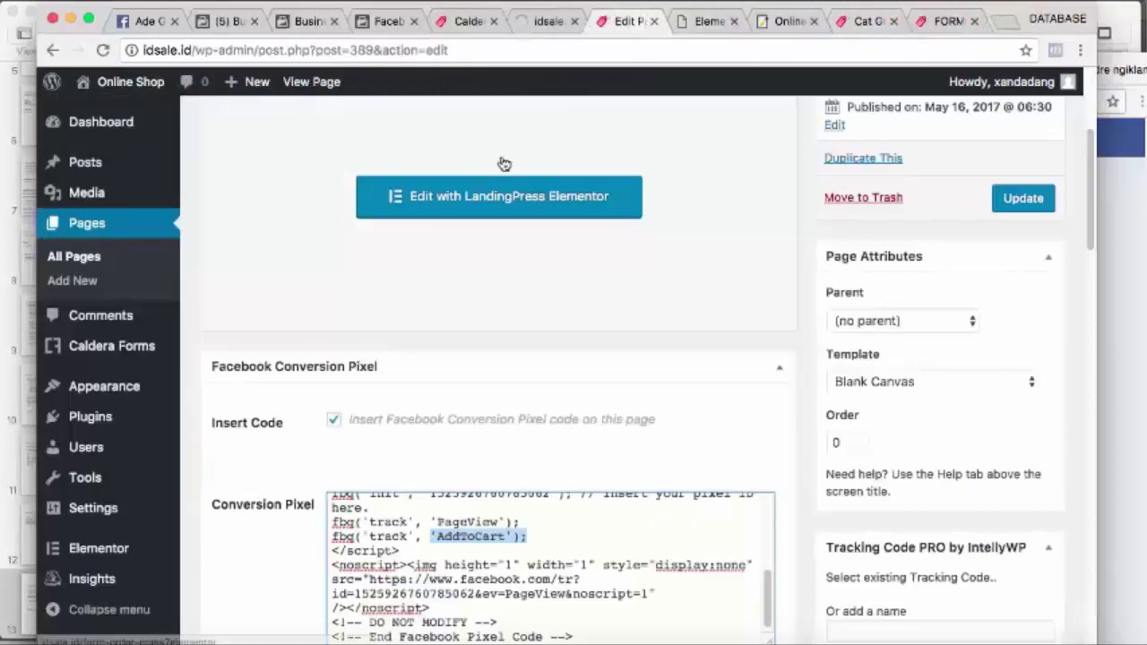
click(101, 230)
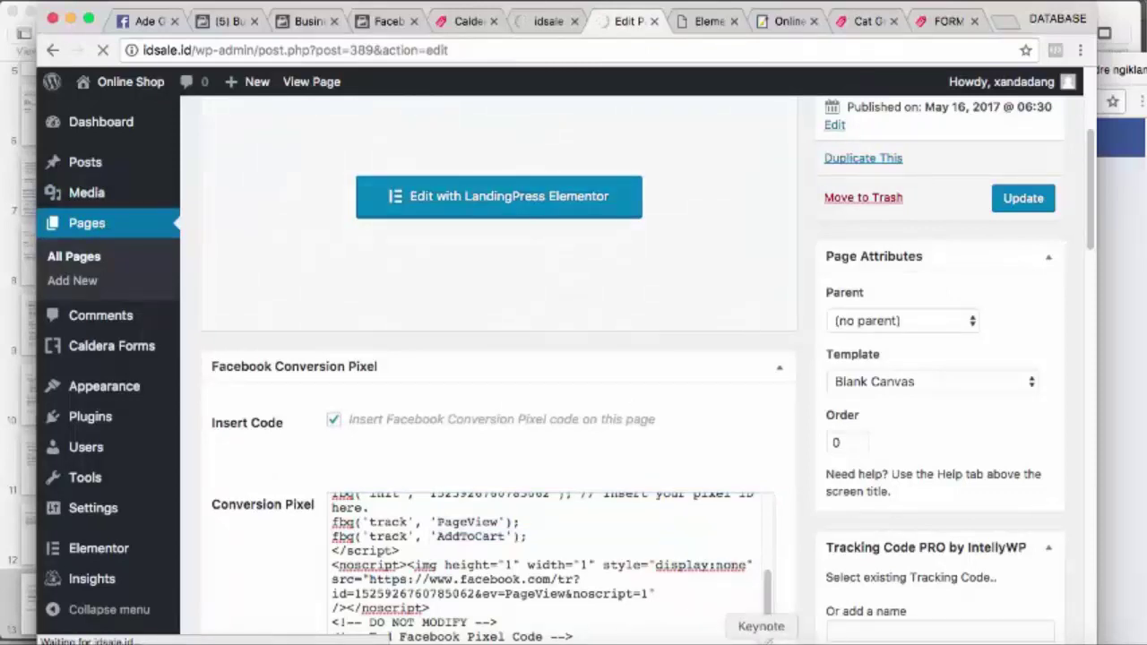
click(760, 640)
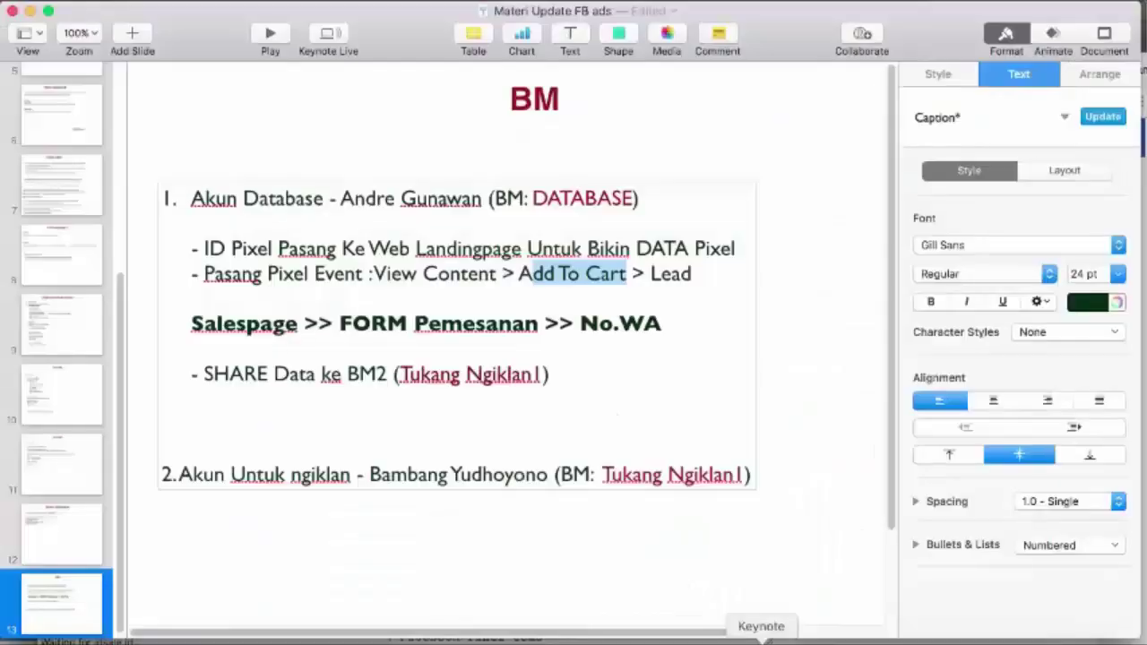
Highlight FORM Pemesanan, No.WA and the Lead event to explain the BM slide's sales flow
click(517, 311)
drag(538, 320, 338, 331)
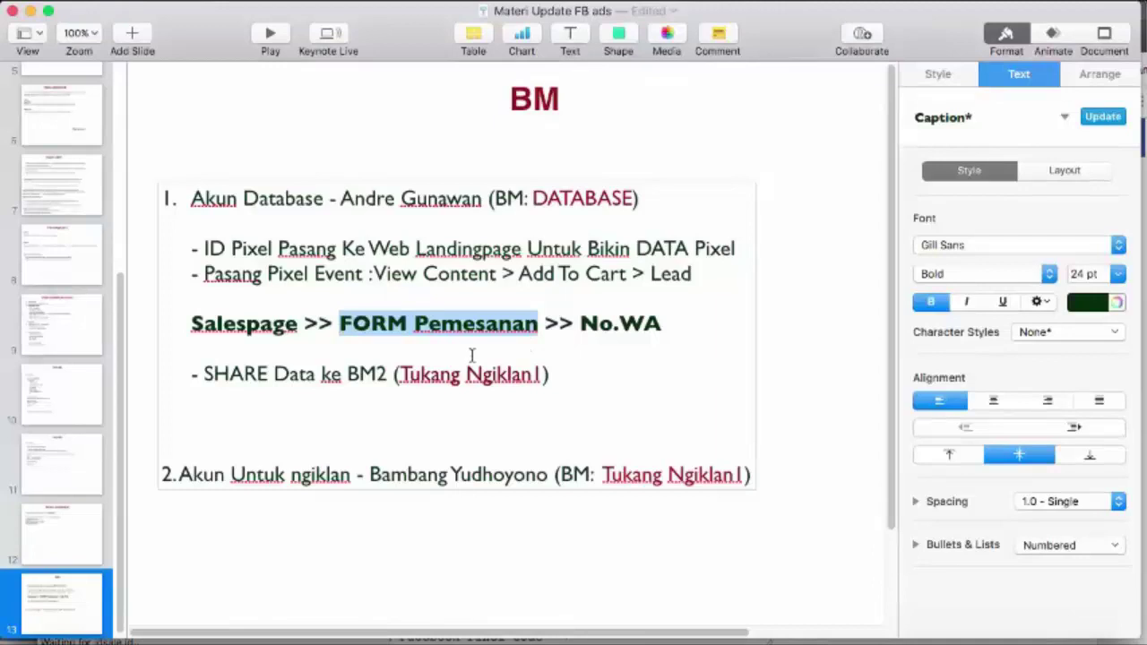
click(355, 331)
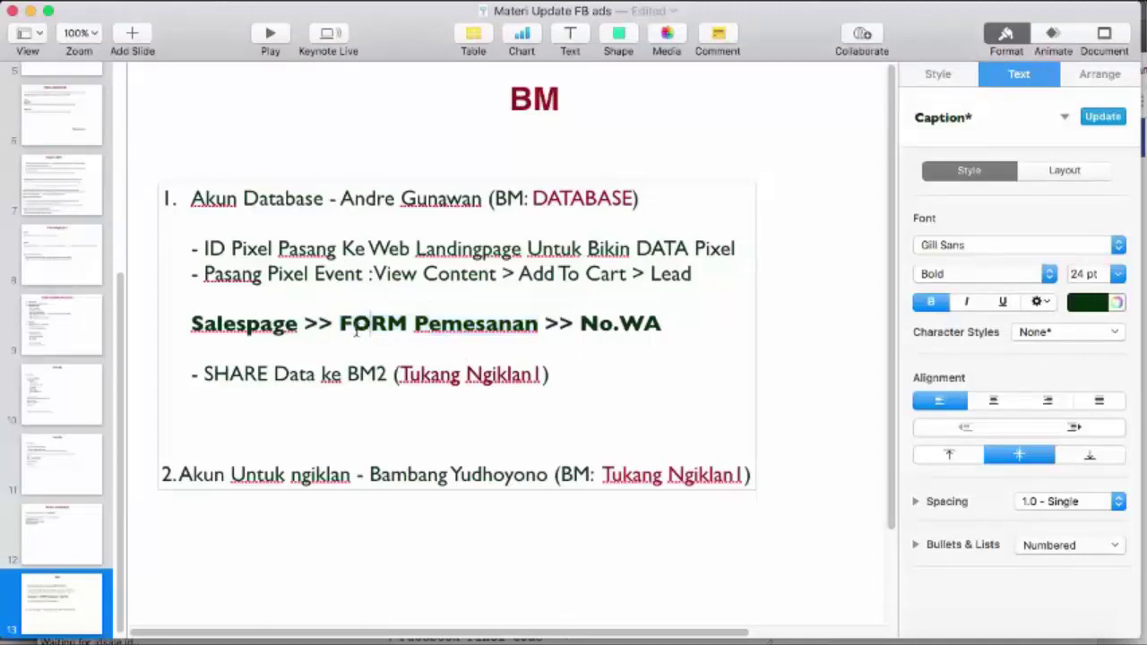
drag(341, 328, 536, 333)
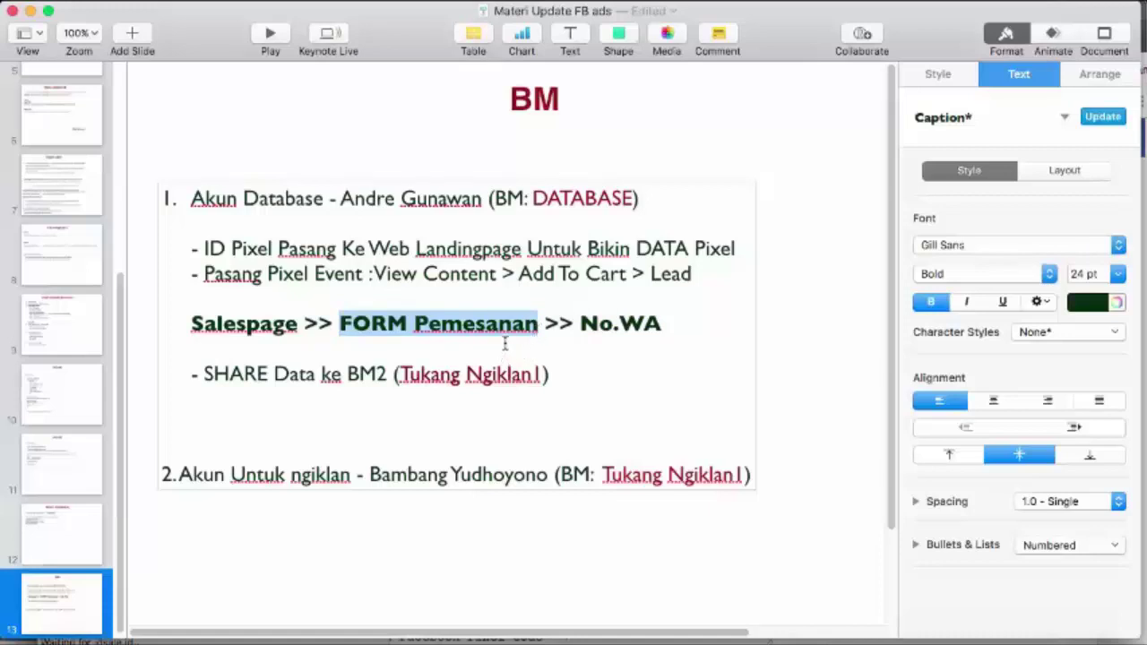
drag(578, 324, 661, 323)
drag(650, 283, 692, 285)
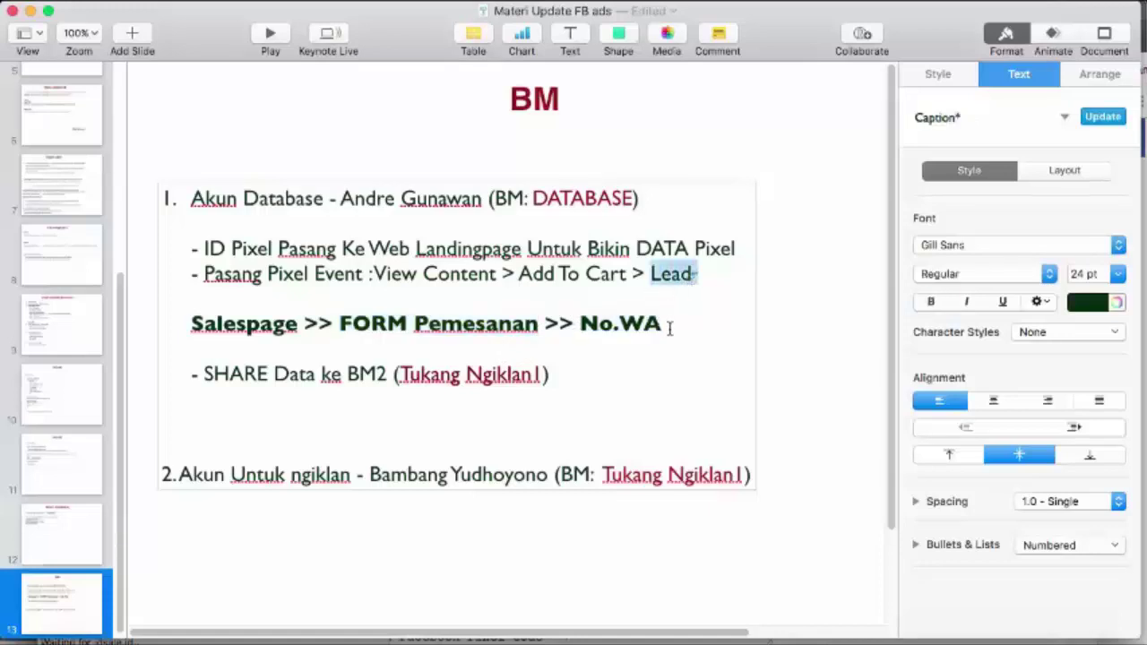
drag(668, 326, 584, 327)
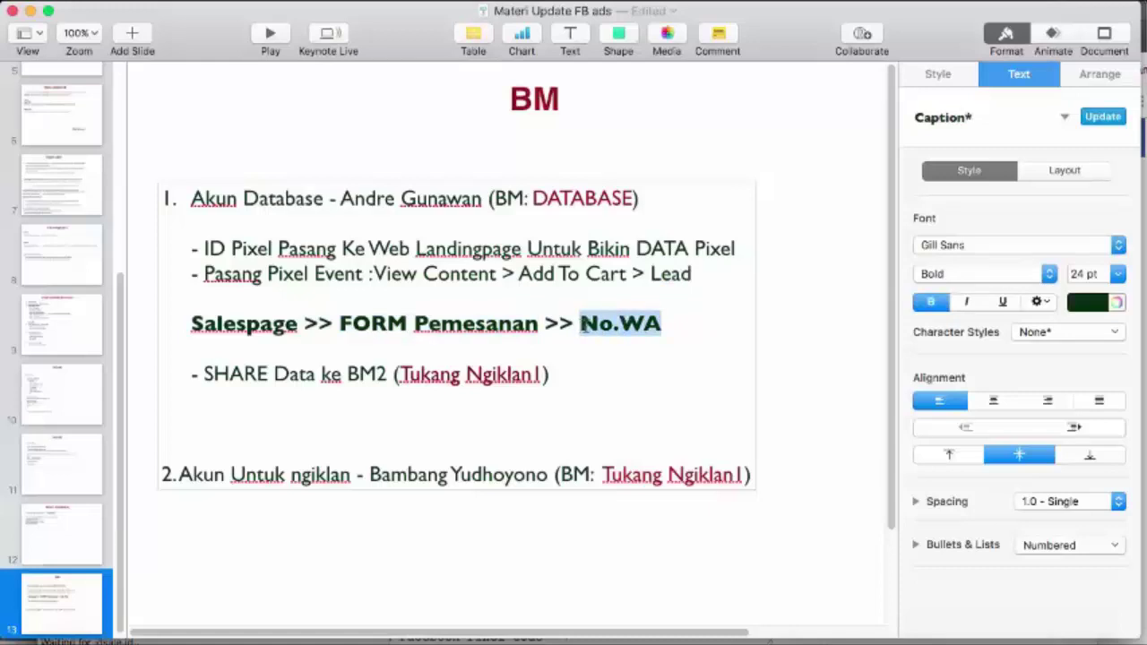
click(573, 348)
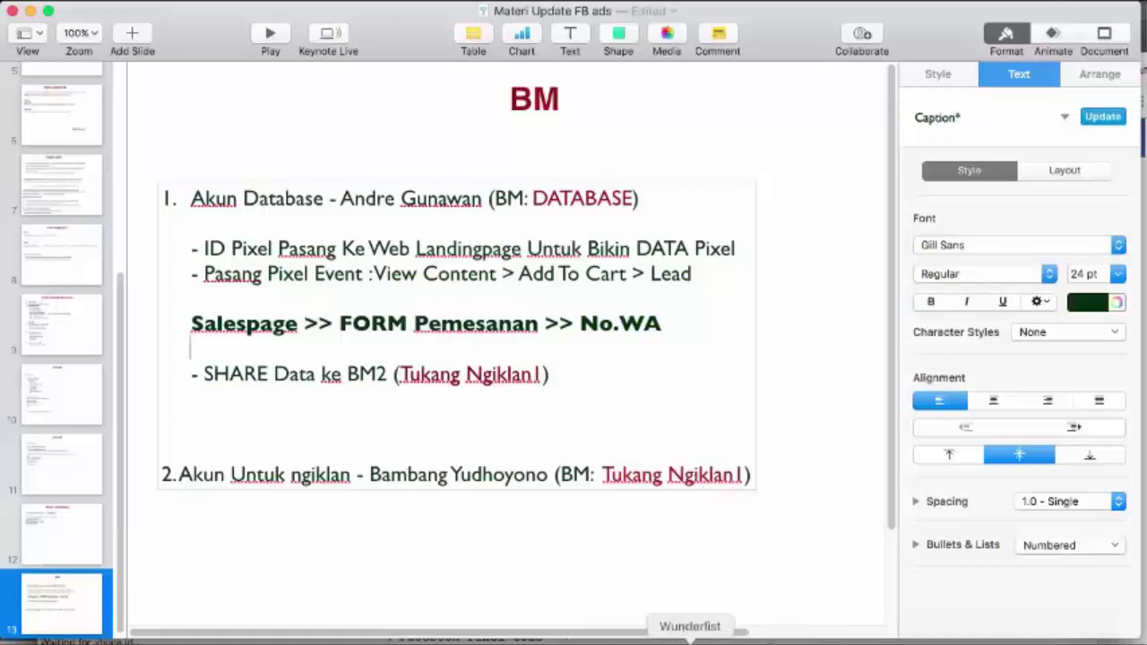
click(475, 638)
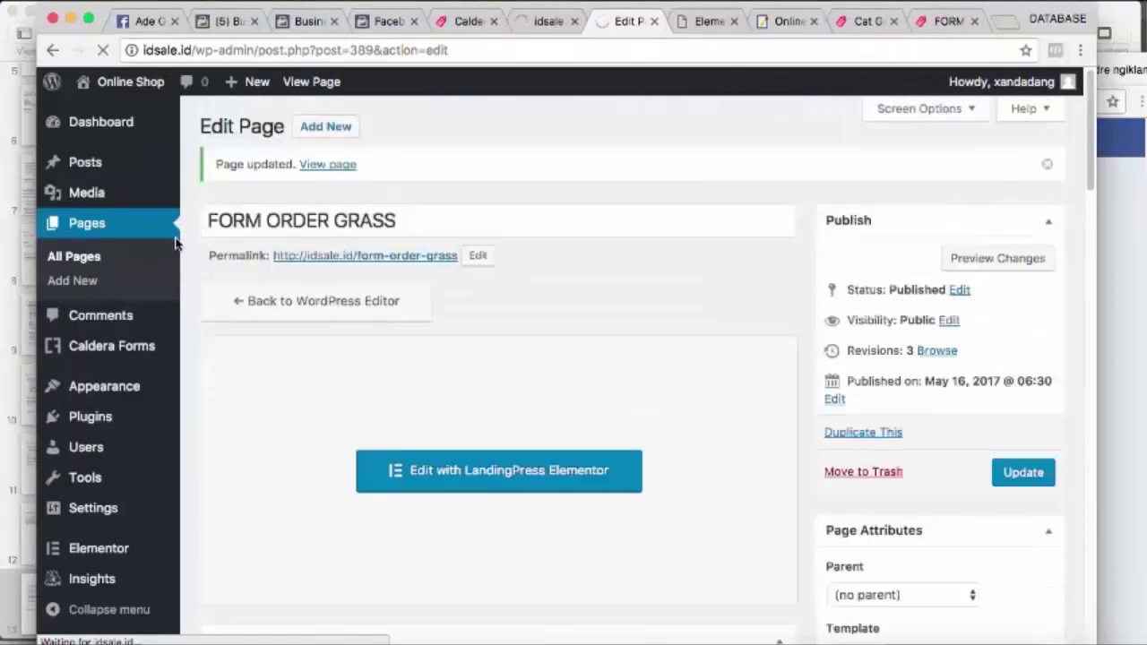
Open the ORDER page's Edit screen from the Pages list in a new Chrome tab
click(101, 228)
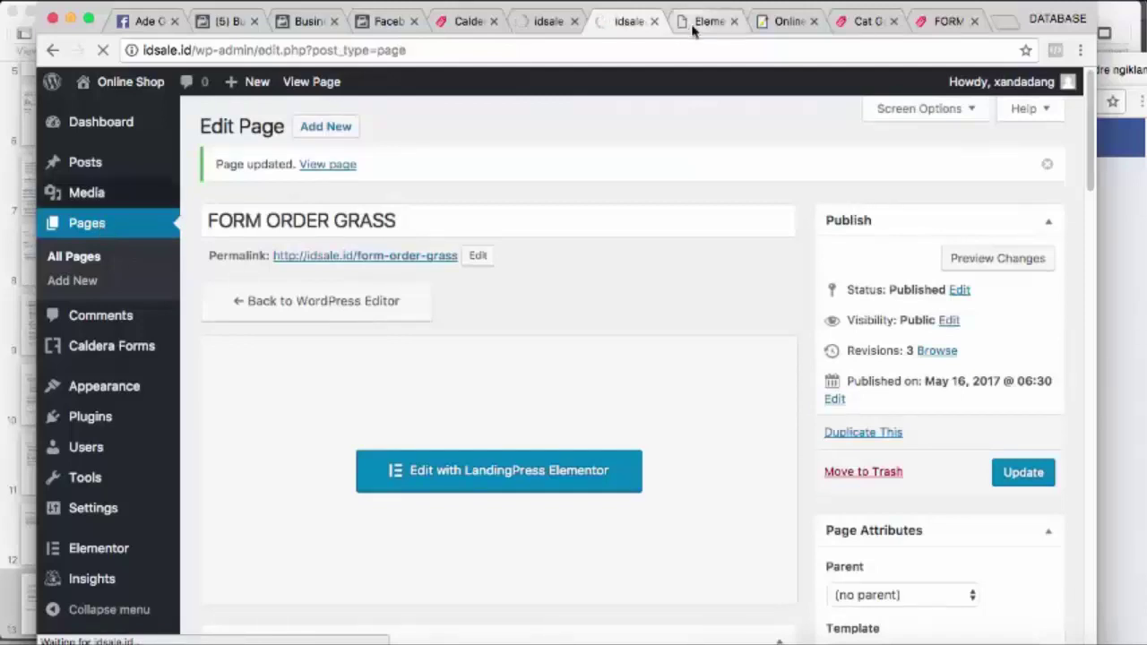
click(708, 21)
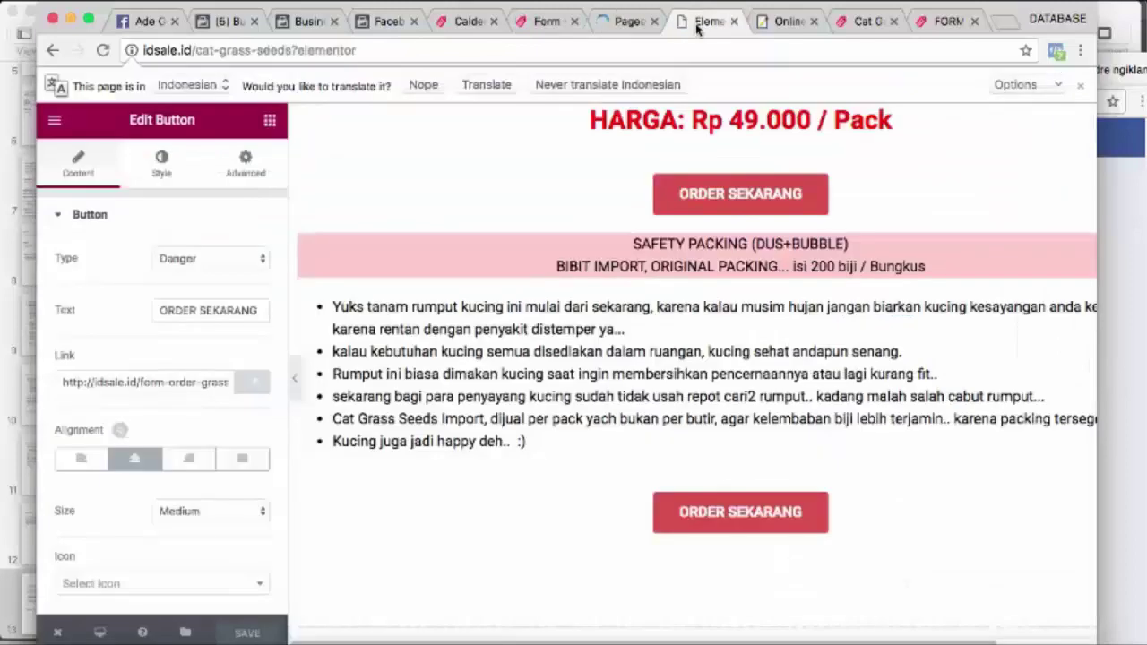
click(628, 23)
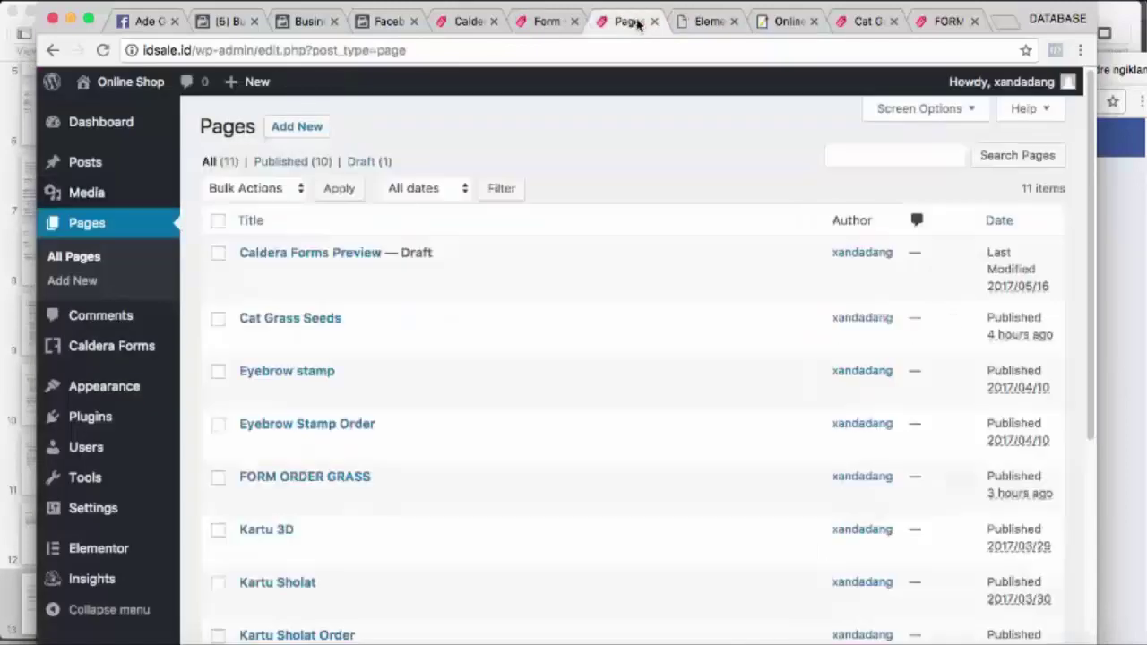
scroll(325, 403, down, 1)
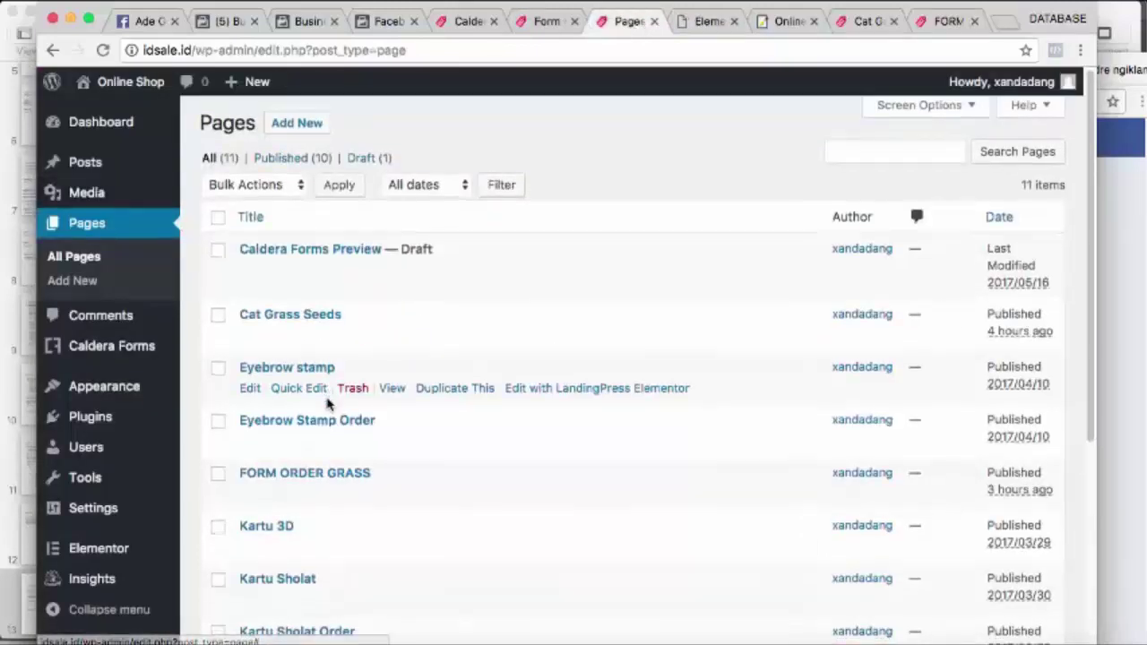
scroll(326, 402, down, 2)
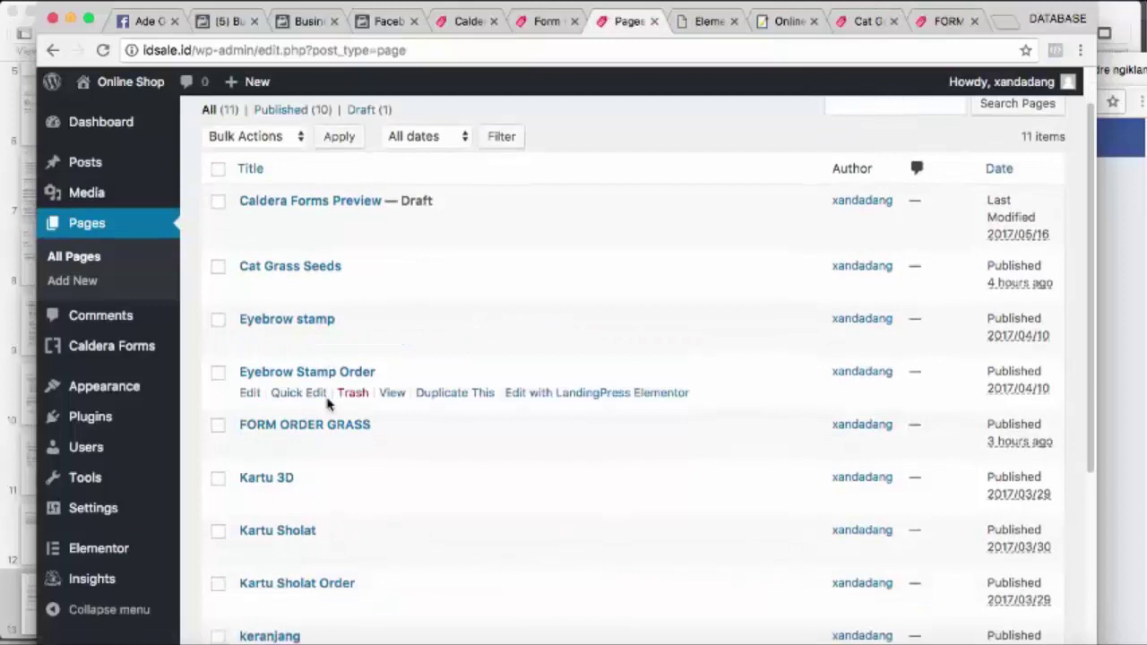
scroll(327, 403, down, 2)
scroll(327, 403, down, 2)
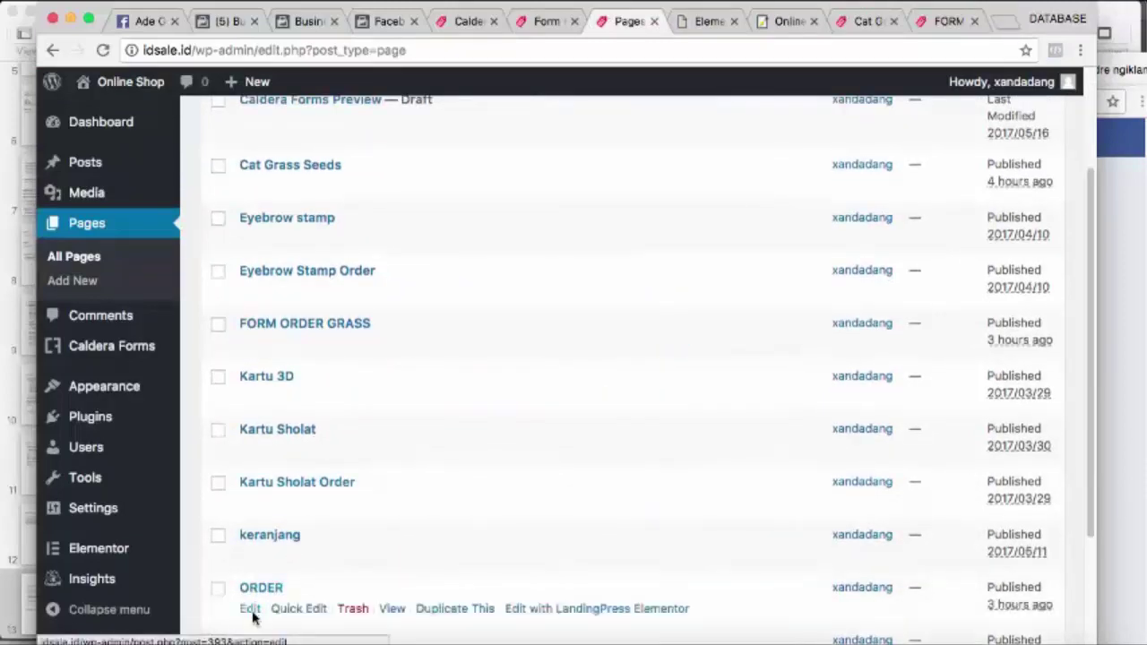
right_click(250, 611)
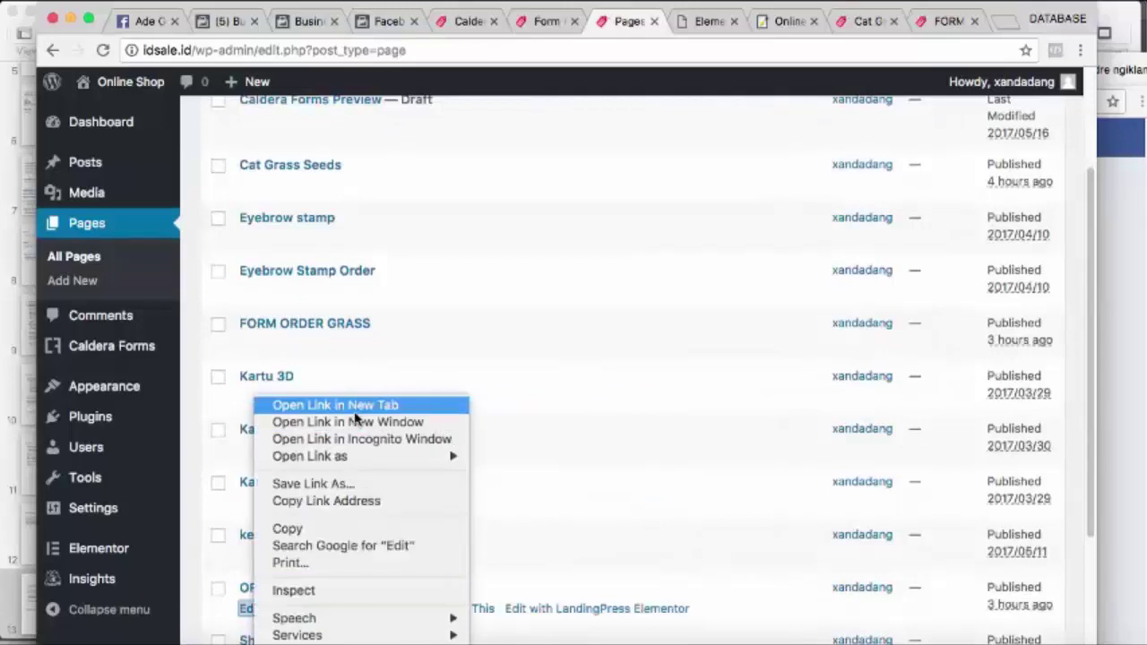
click(355, 408)
scroll(358, 409, up, 2)
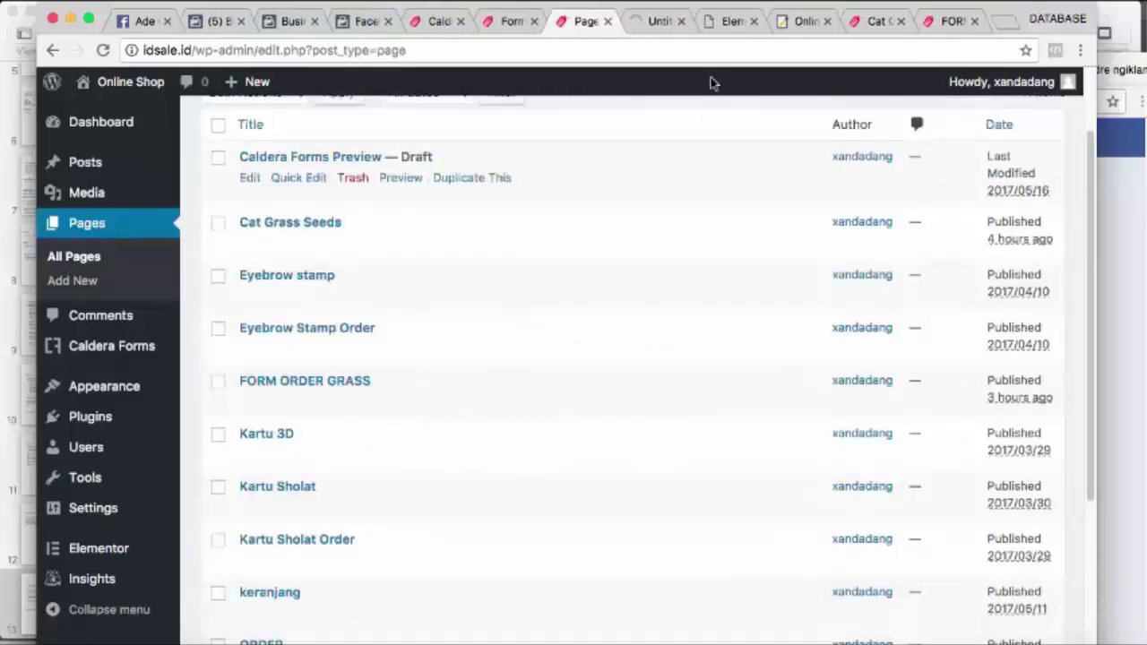
click(660, 26)
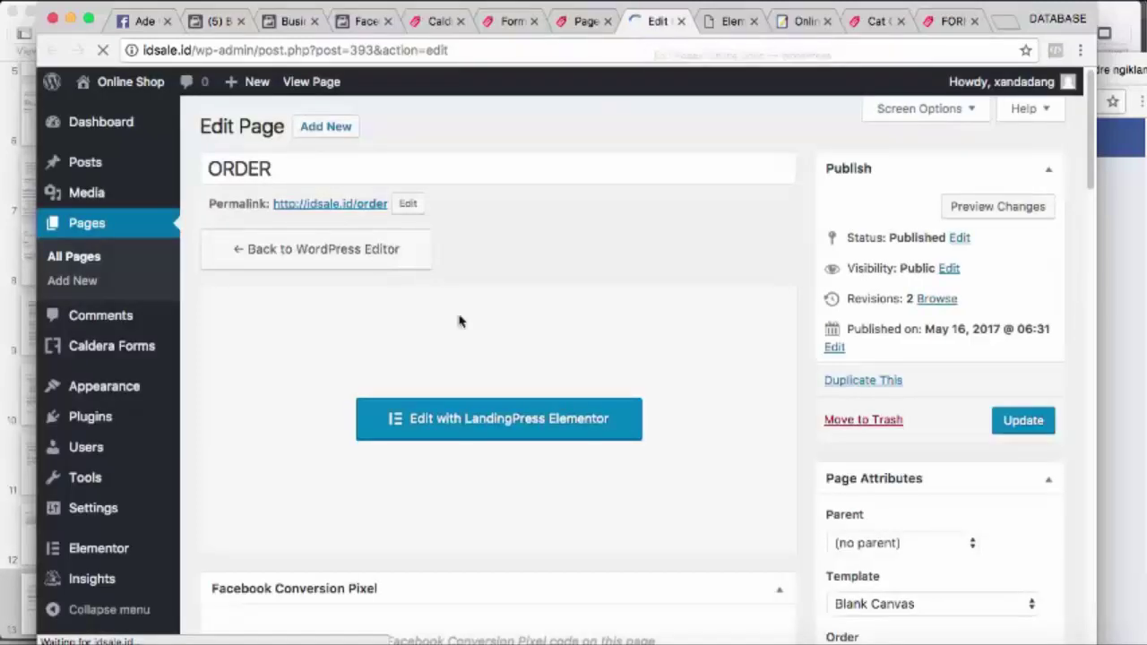
Open the ORDER page in LandingPress Elementor in a new tab
right_click(501, 432)
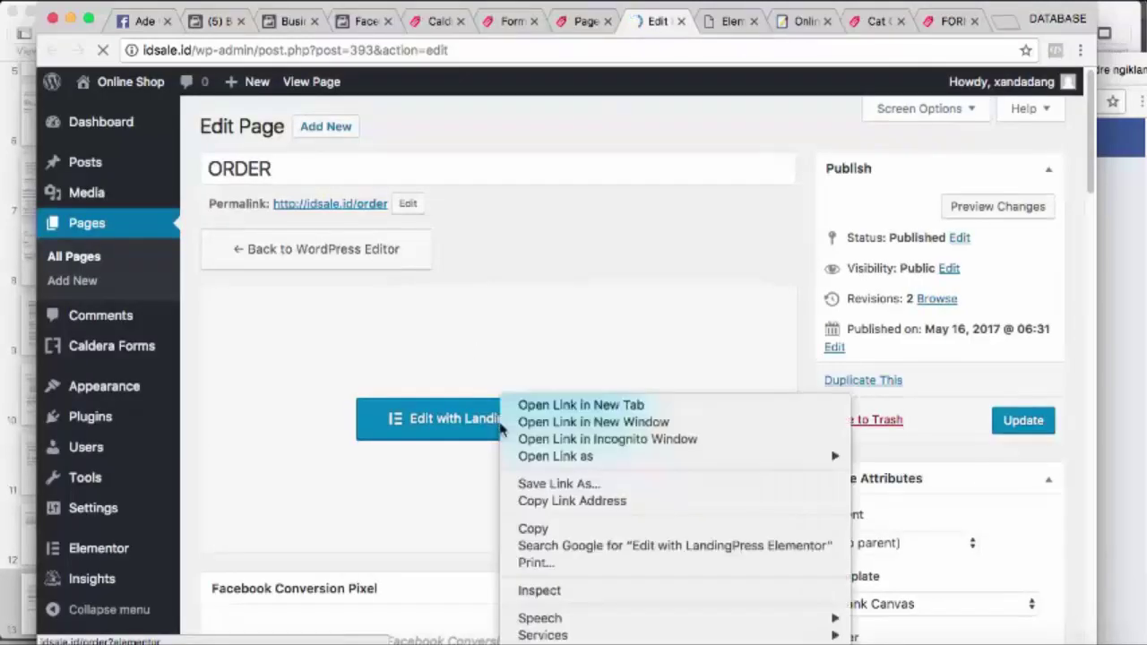
click(543, 406)
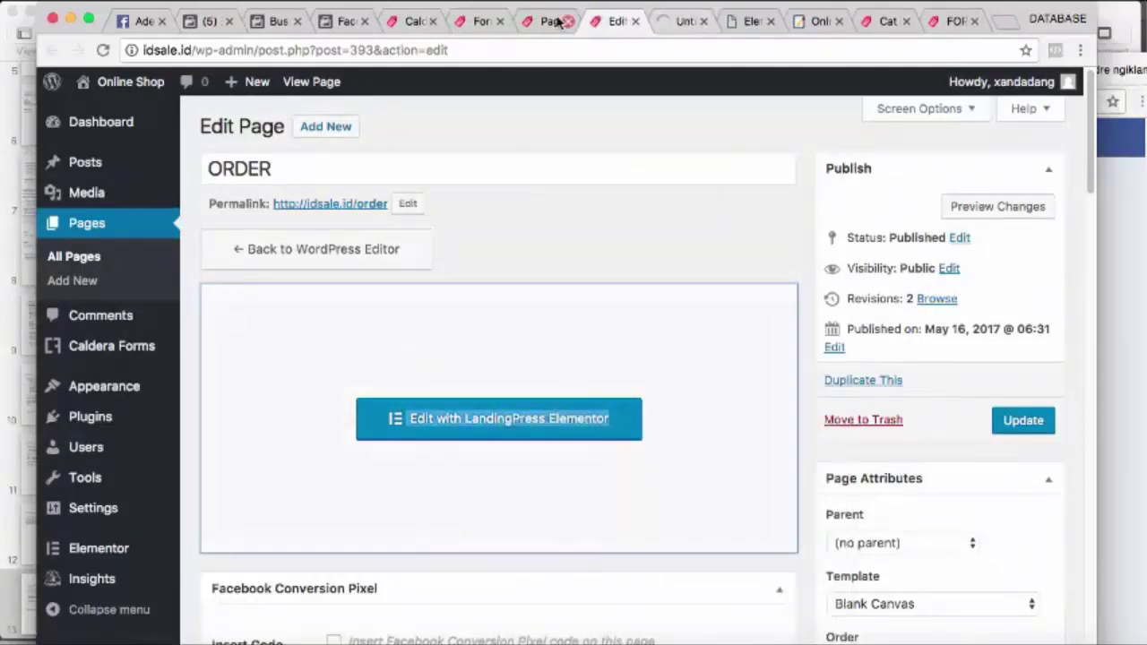
click(547, 20)
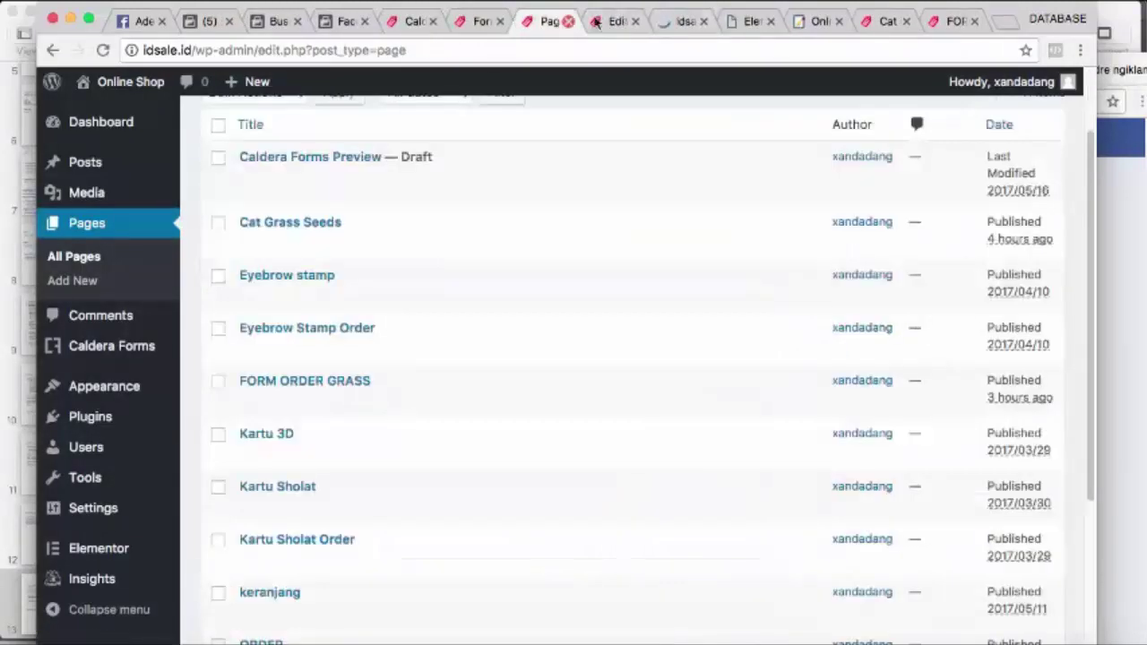
click(683, 22)
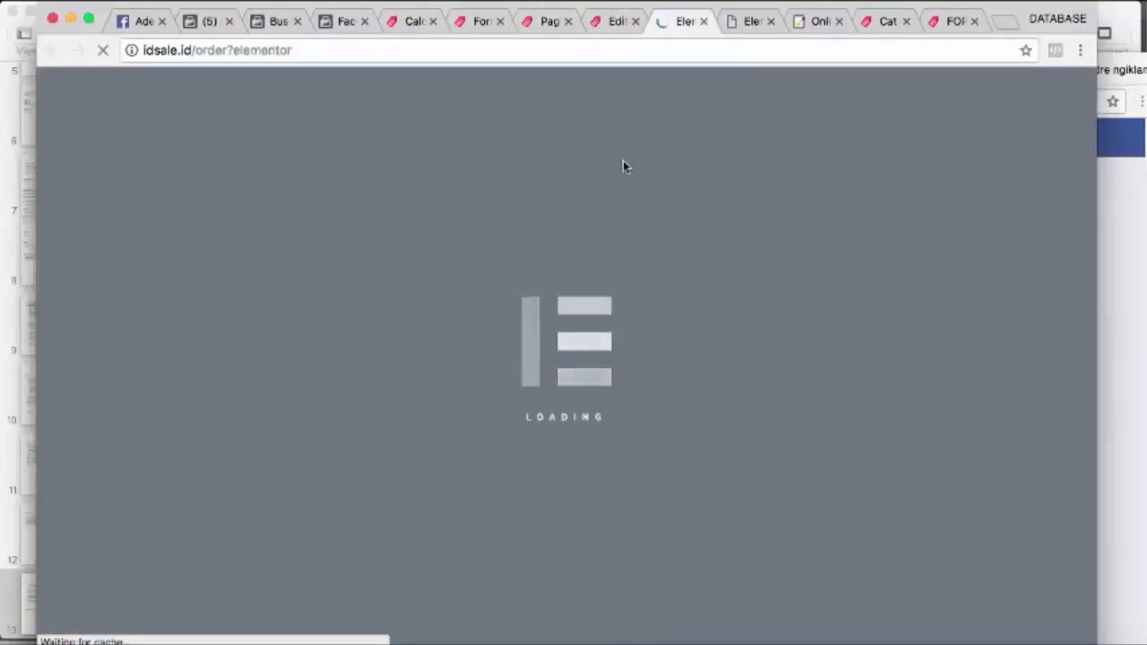
click(610, 25)
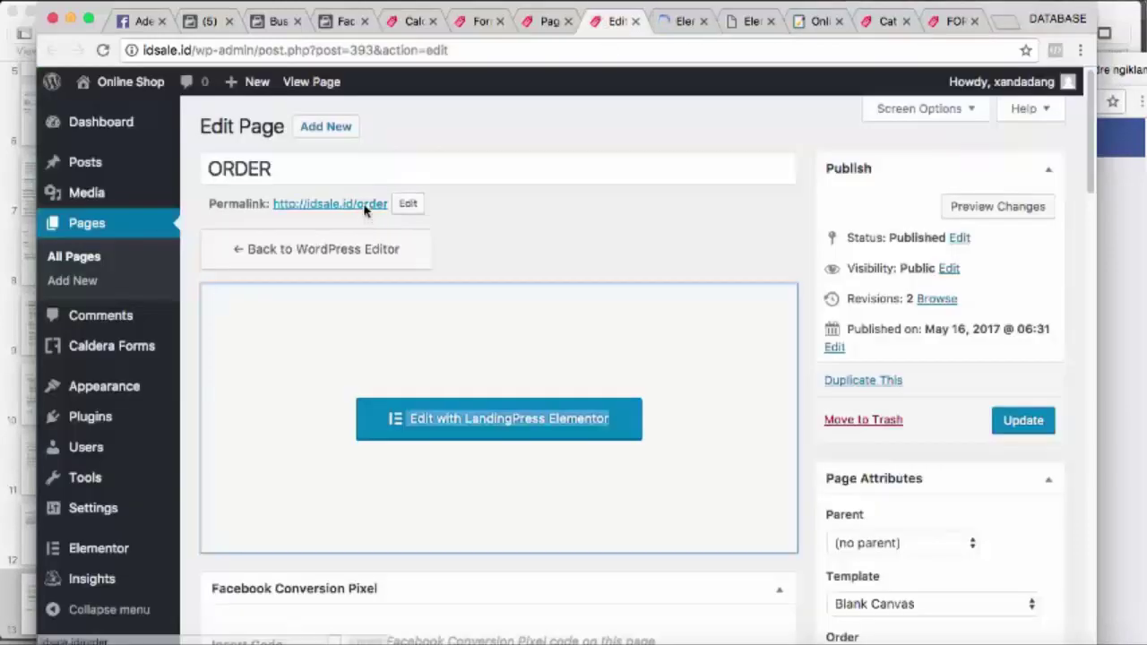
Open and view the live ORDER page from its permalink, then return to Keynote
right_click(367, 204)
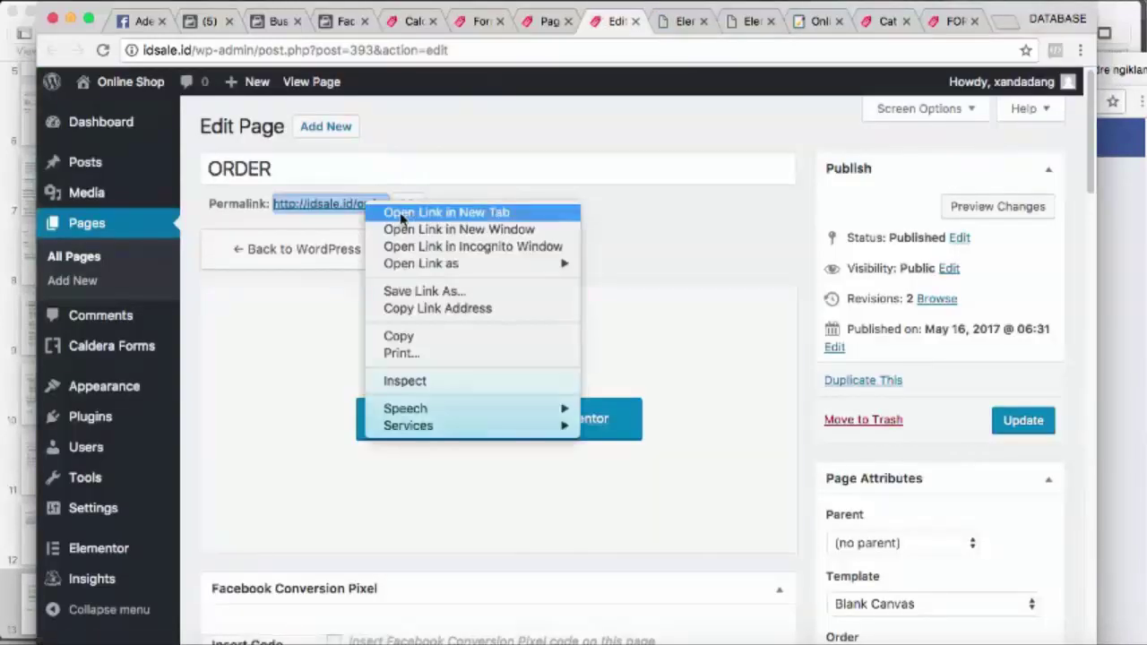
click(421, 212)
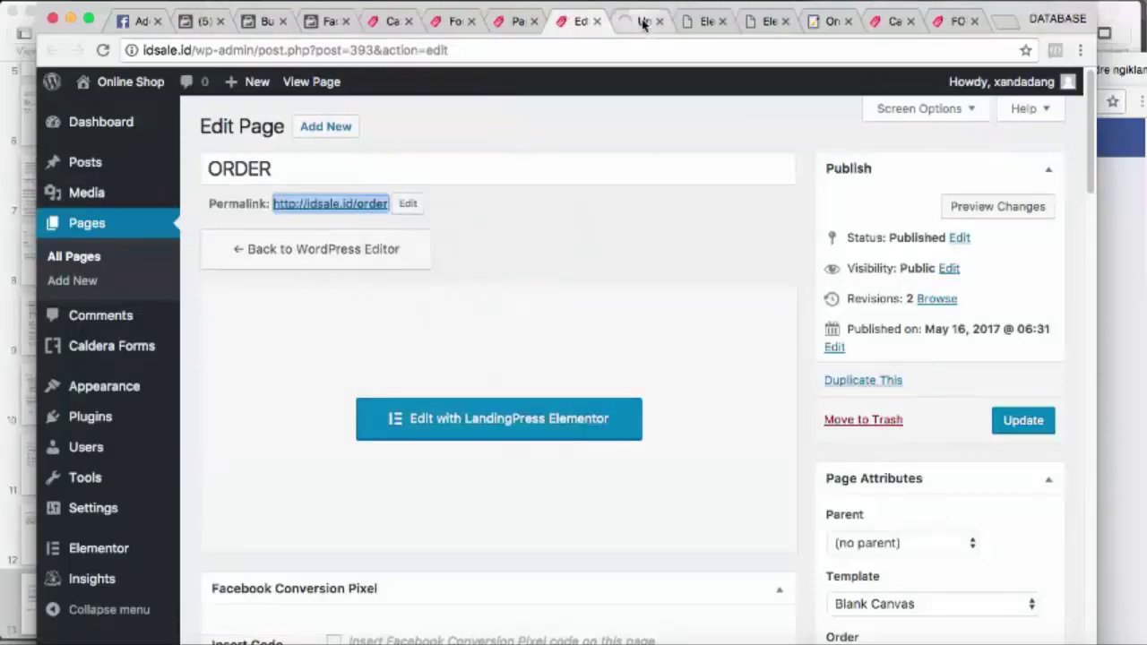
click(643, 23)
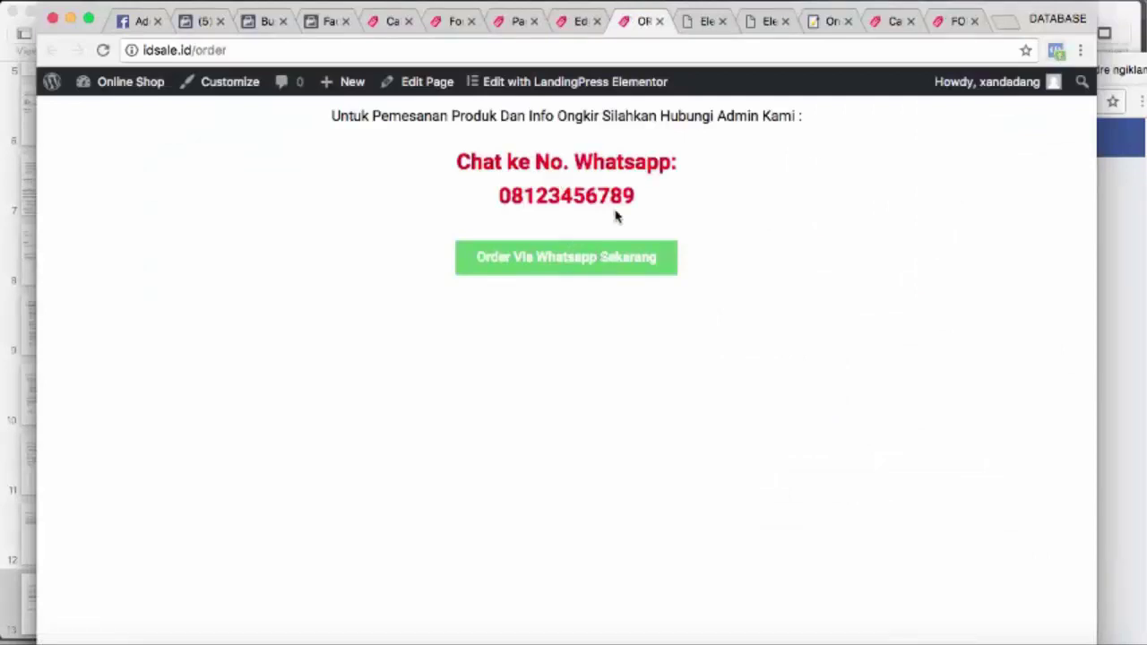
click(760, 637)
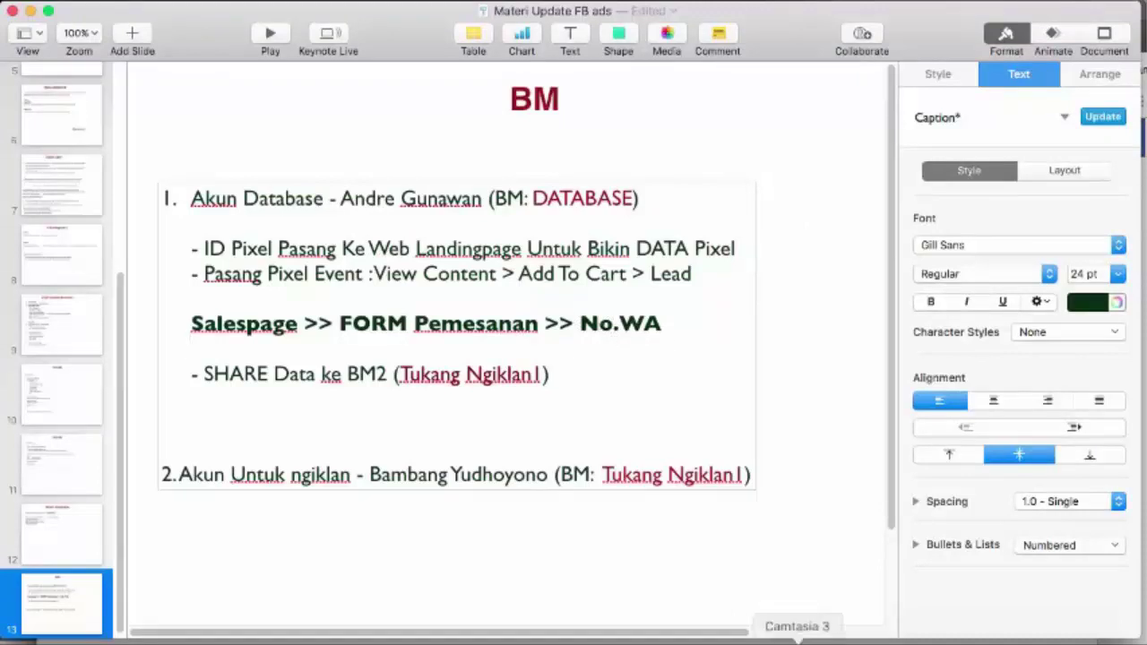
Bring Chrome back to the front on the live idsale.id/order page
click(476, 640)
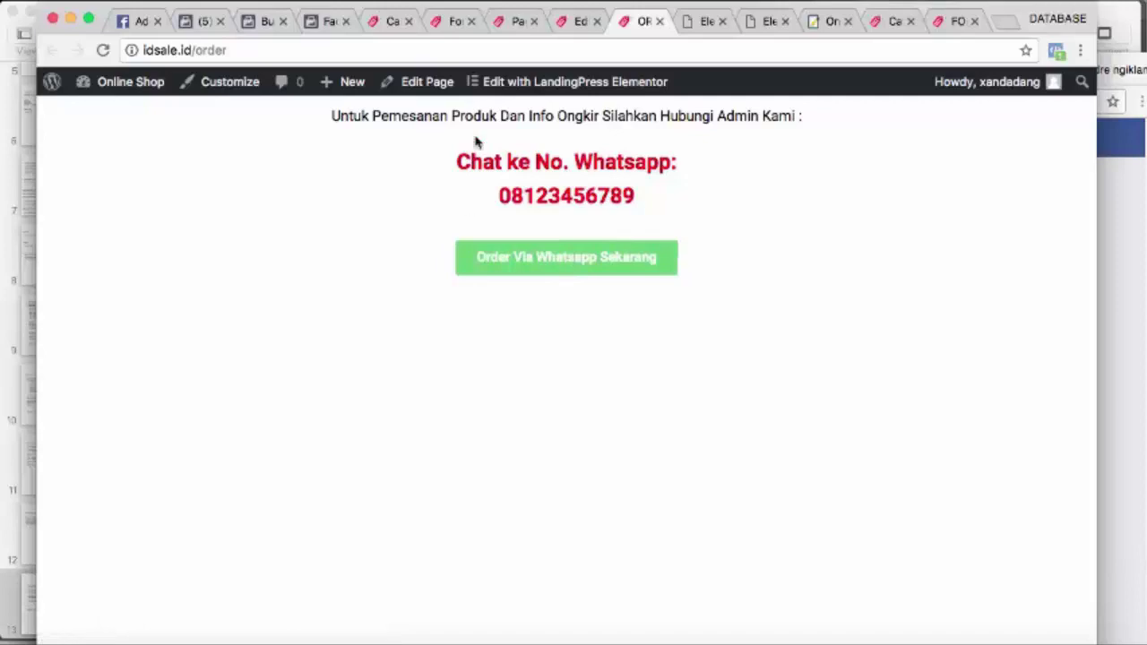
Return to Form Kucing's Caldera Forms processors, where only Auto Responder is listed
click(451, 21)
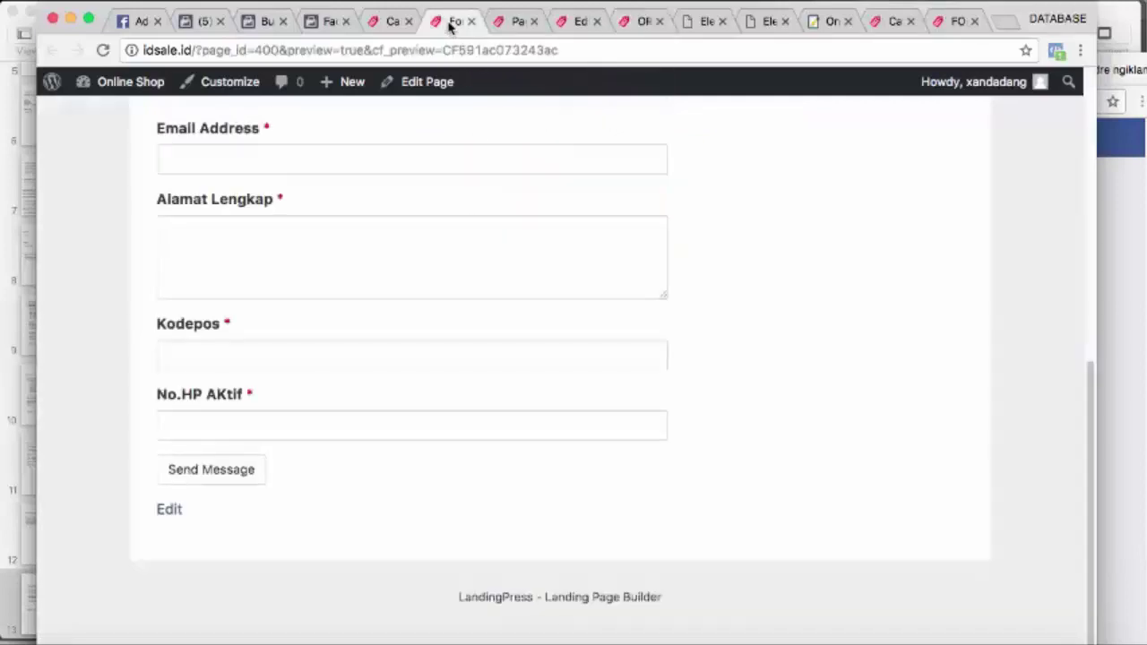
scroll(509, 236, up, 10)
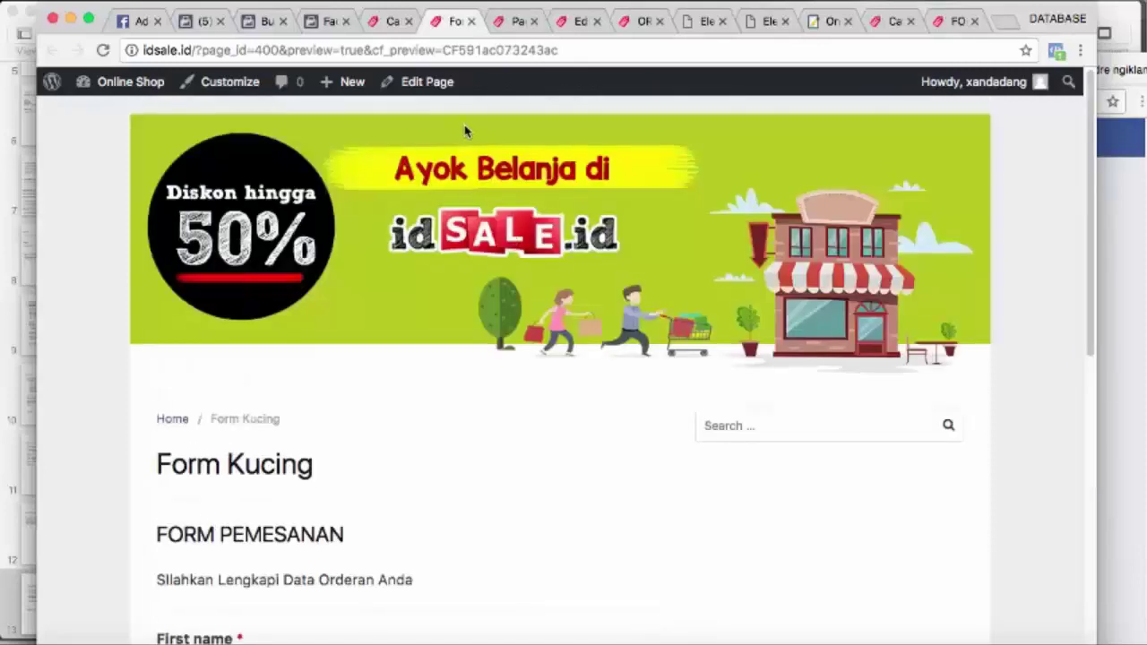
click(393, 21)
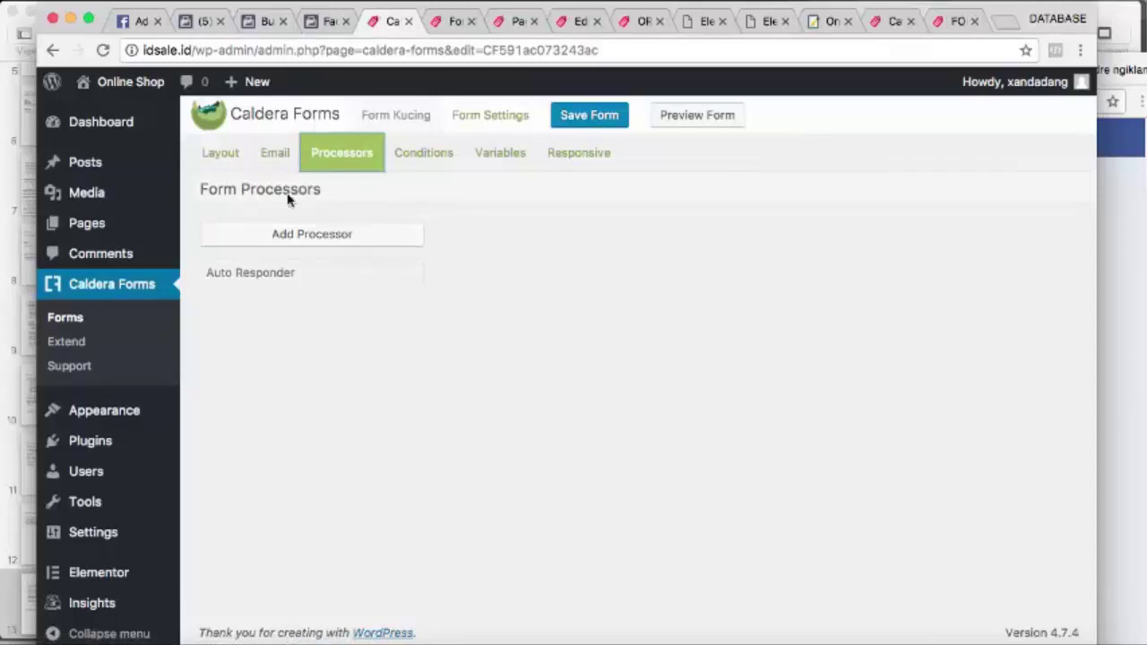
Review the Auto Responder's conditions, then delete the Auto Responder processor and confirm
click(265, 283)
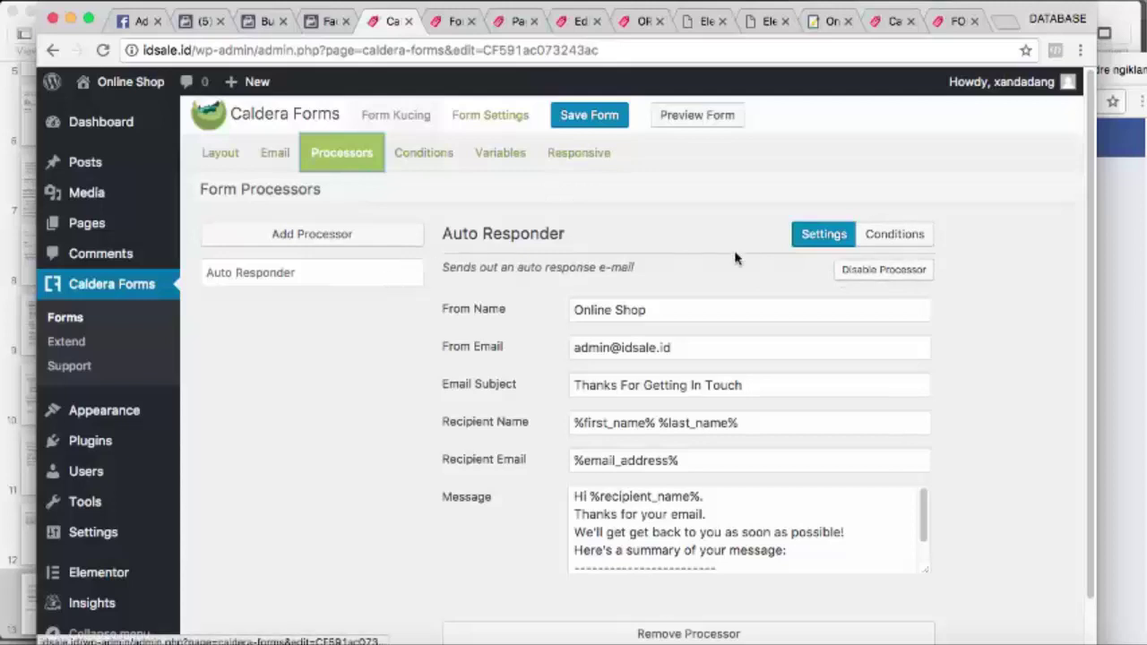
click(878, 238)
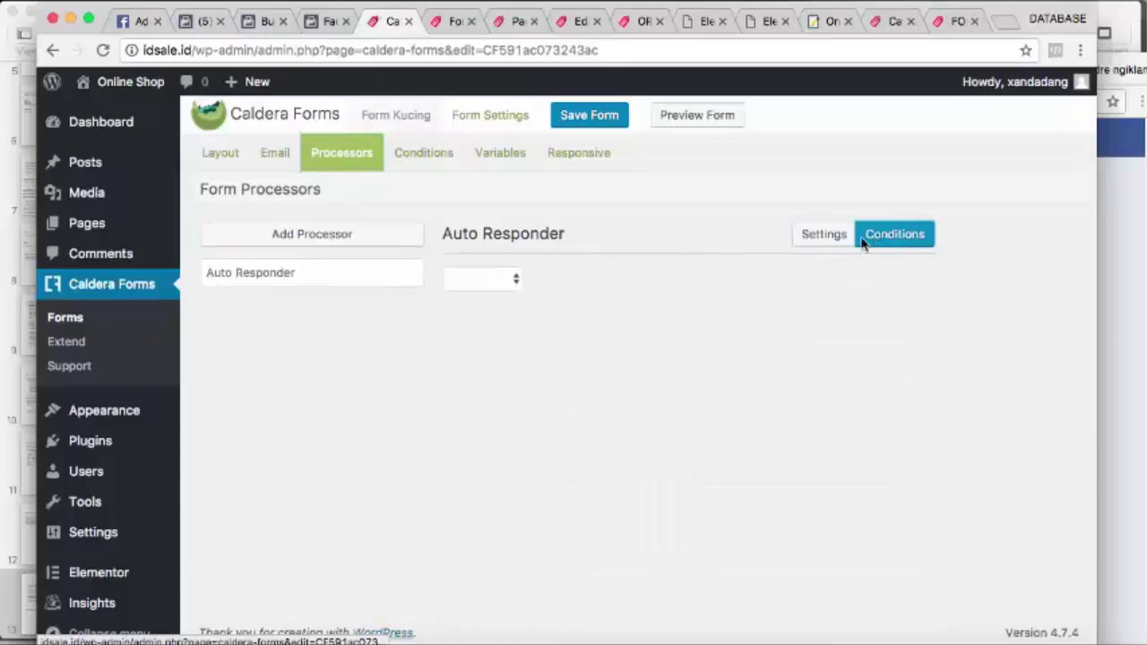
click(518, 283)
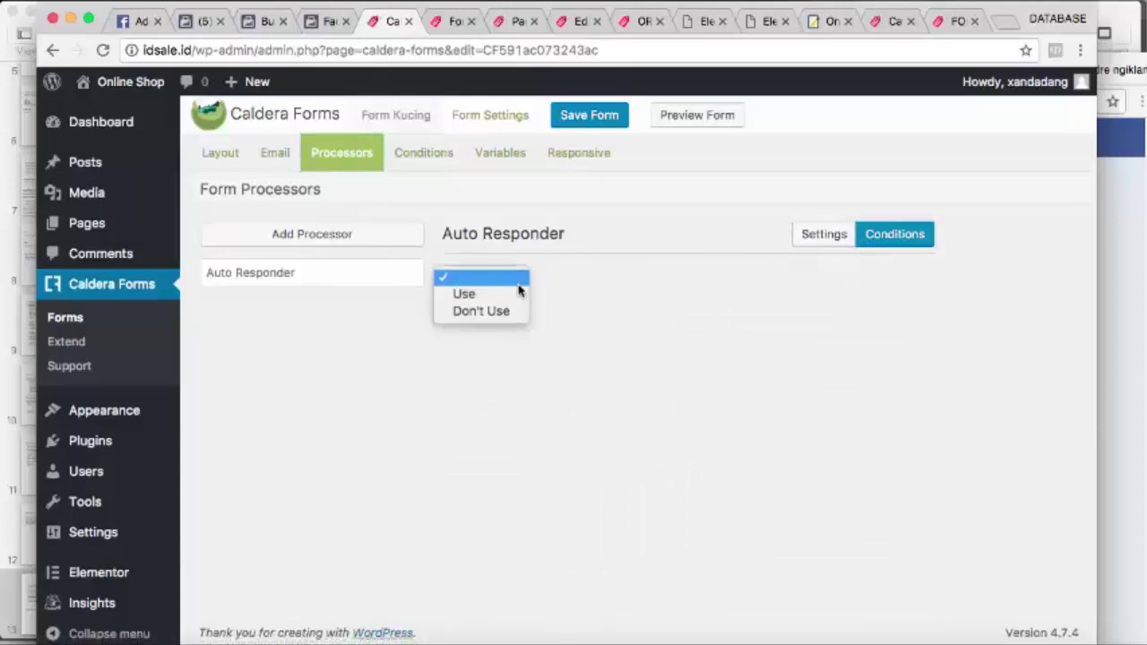
click(712, 312)
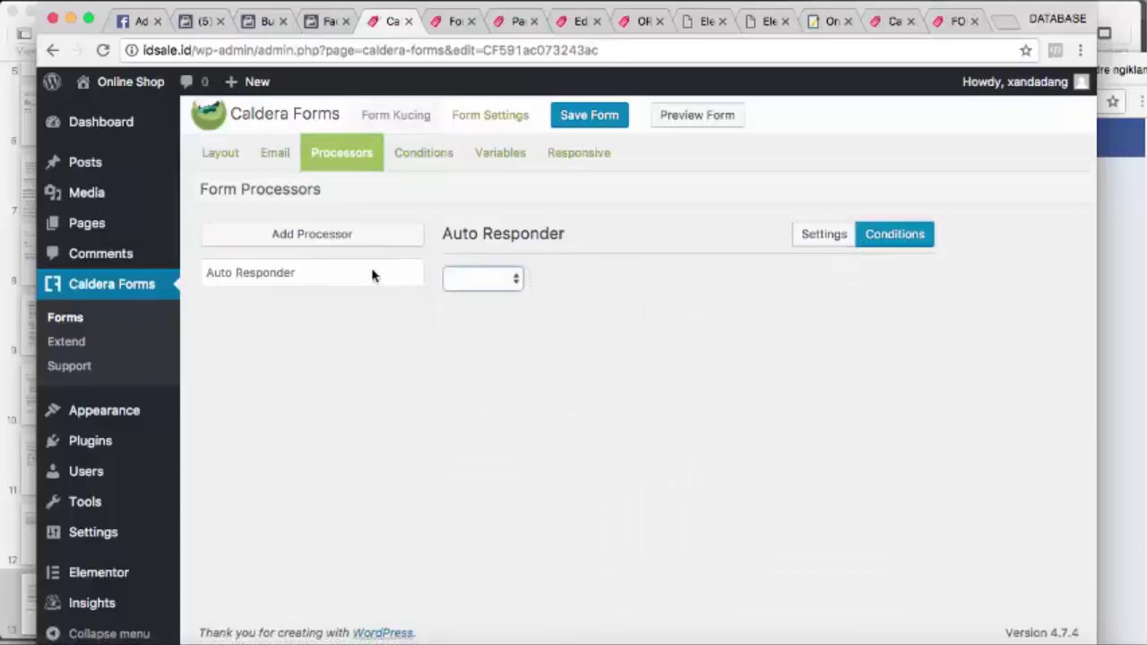
click(817, 236)
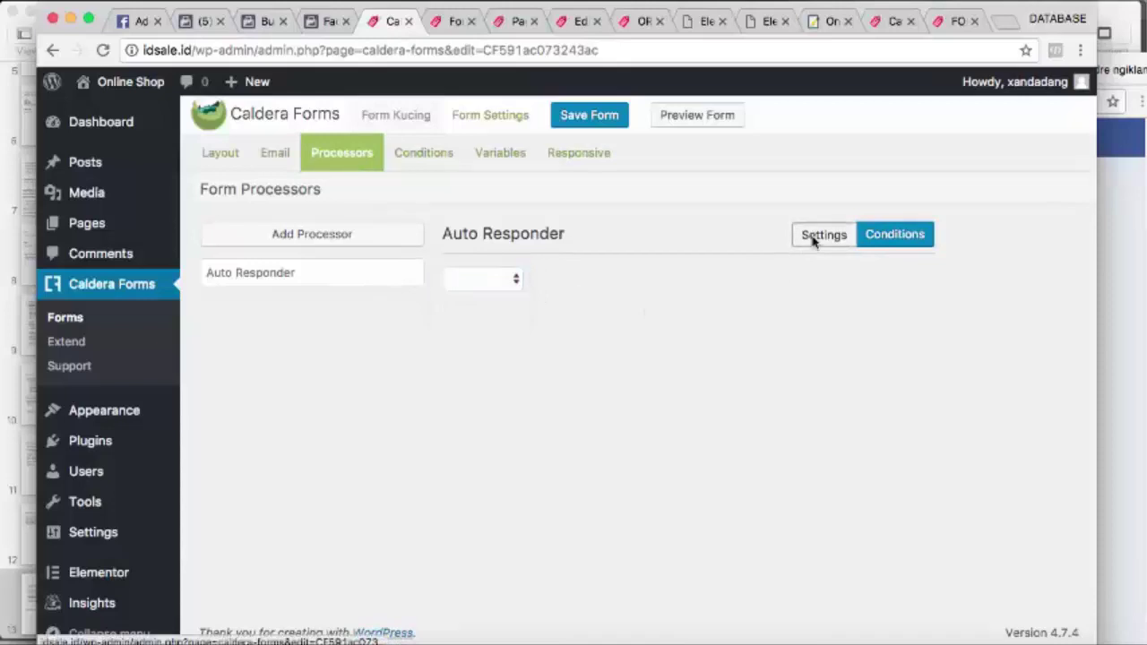
scroll(767, 344, down, 2)
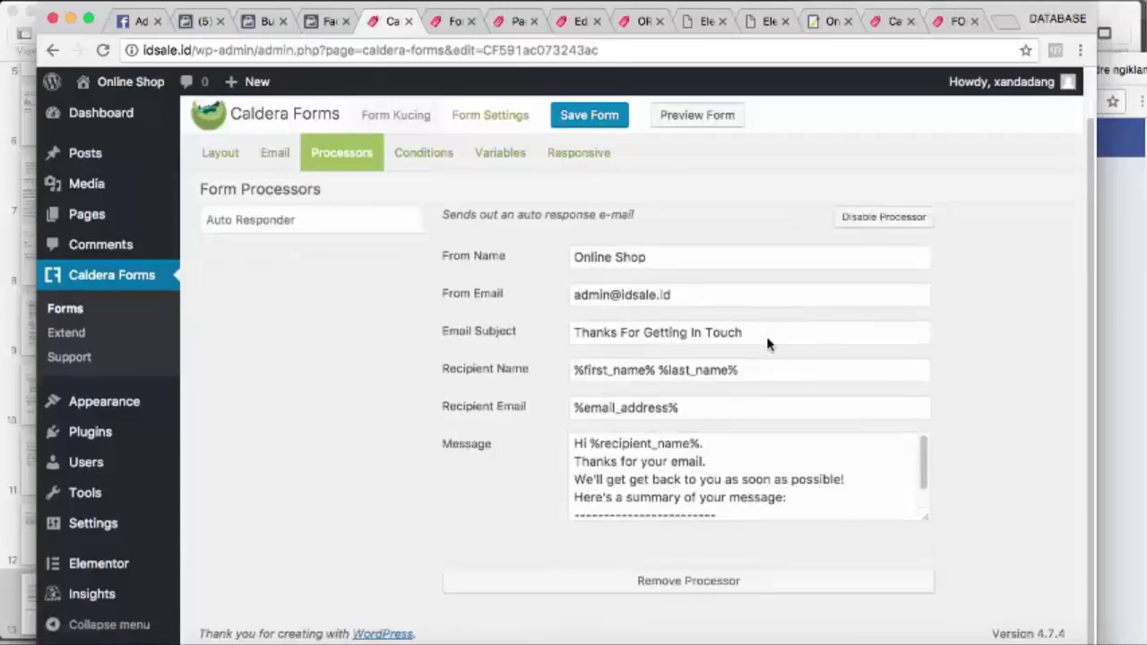
click(716, 582)
click(739, 157)
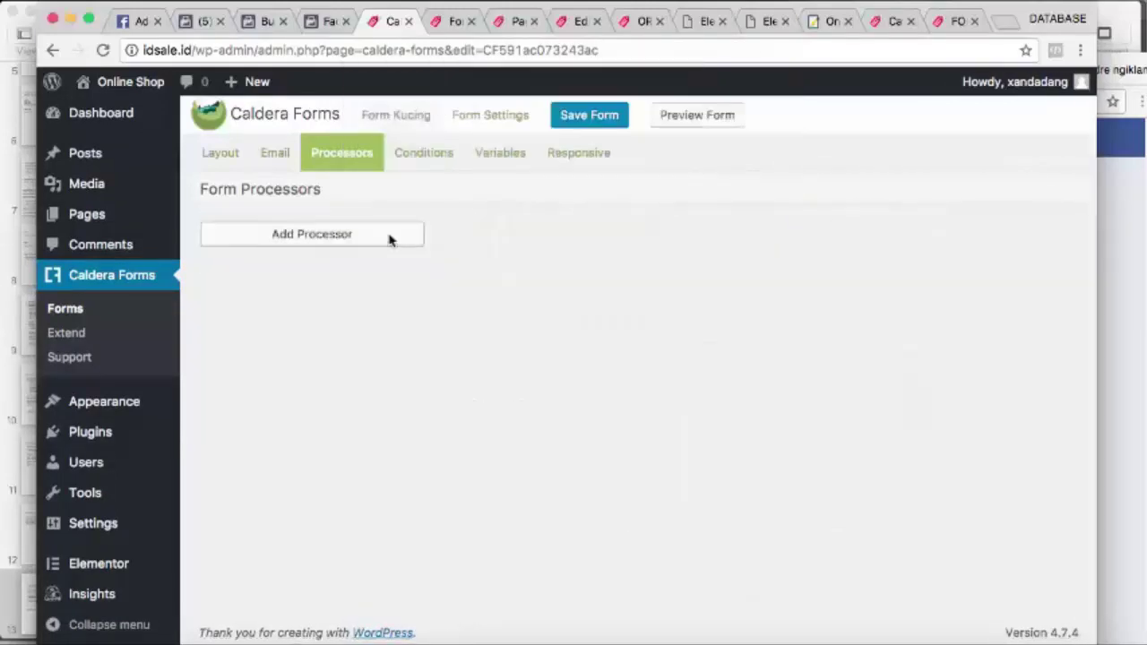
Add a Redirect processor to Form Kucing and place the cursor in its URL field
click(386, 238)
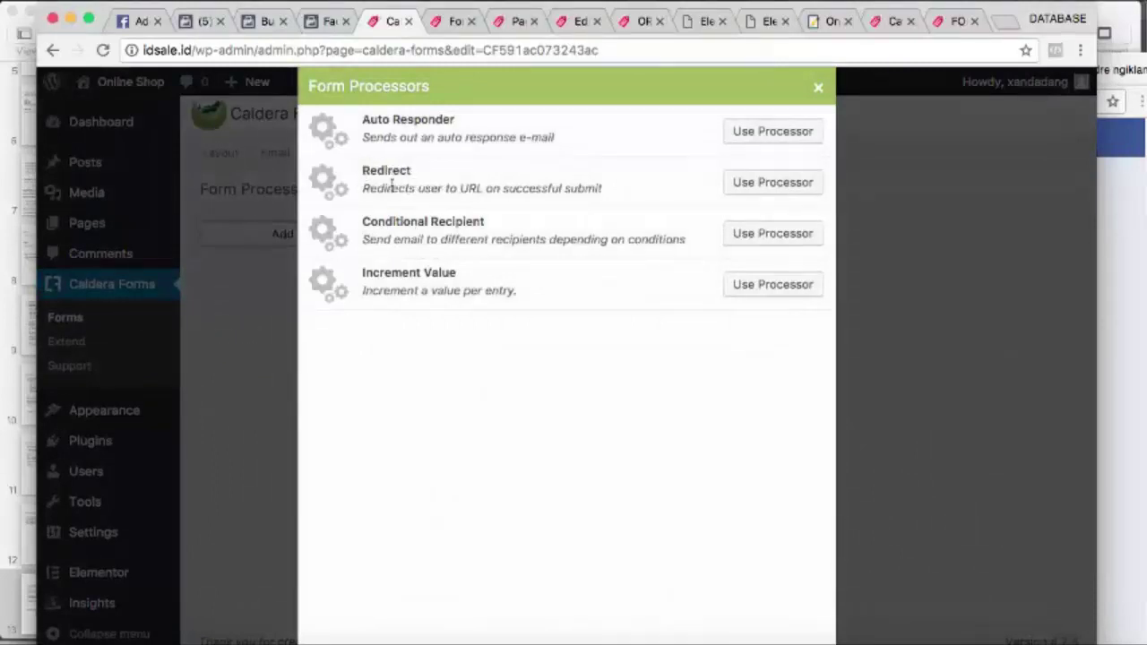
click(783, 184)
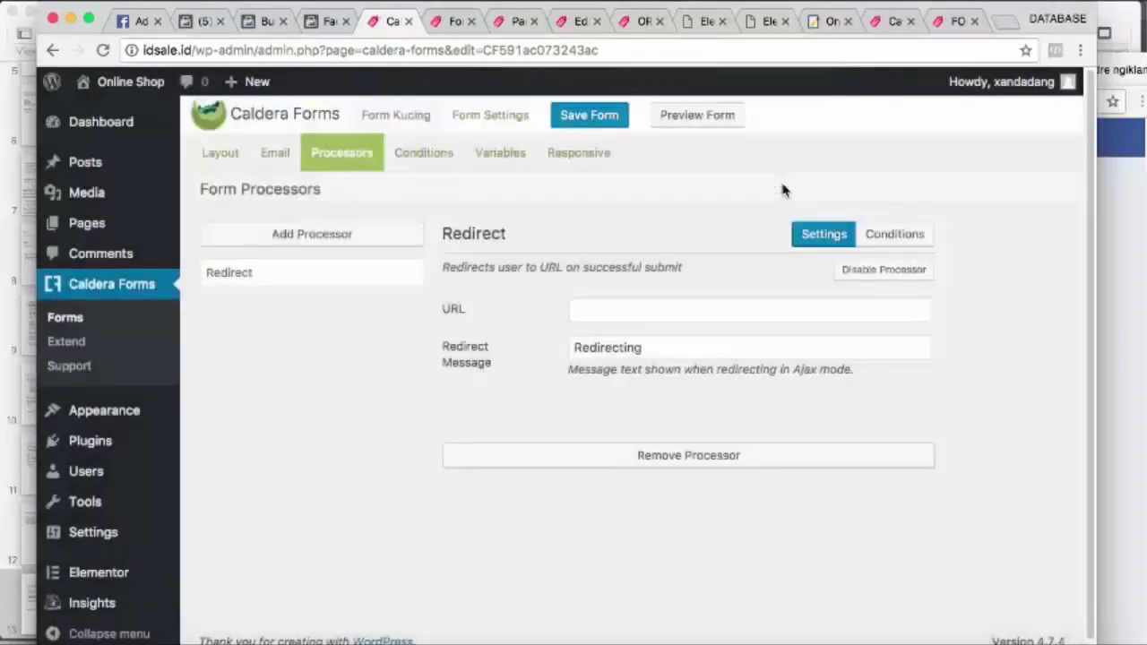
click(601, 316)
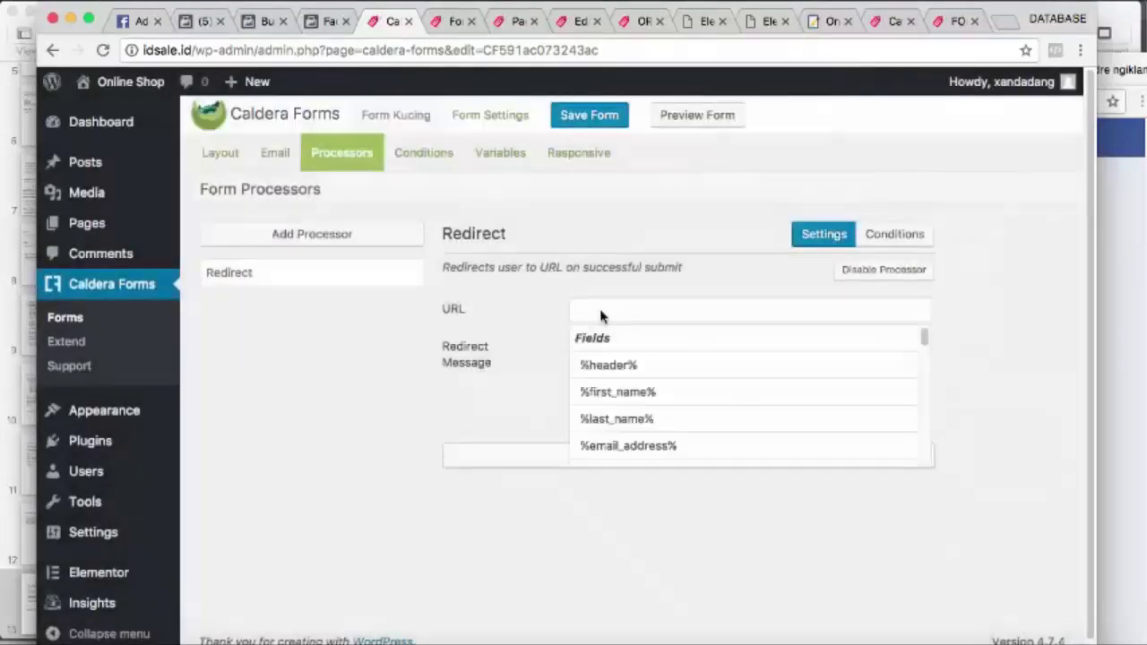
click(620, 317)
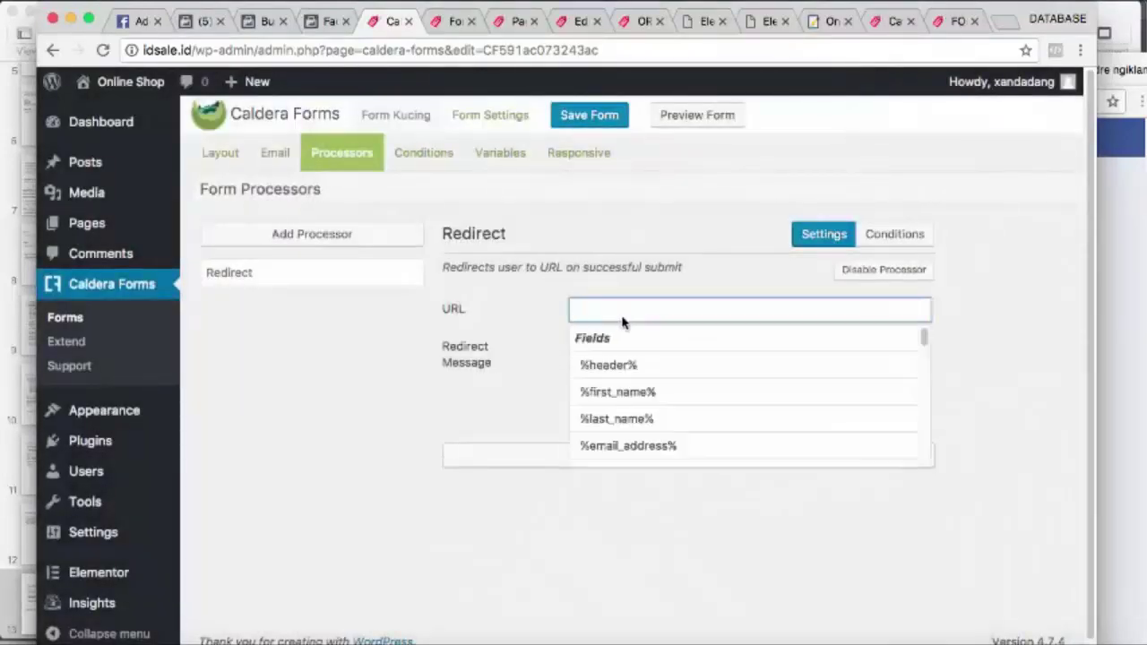
Copy the idsale.id/order address from the live order page tab
click(894, 27)
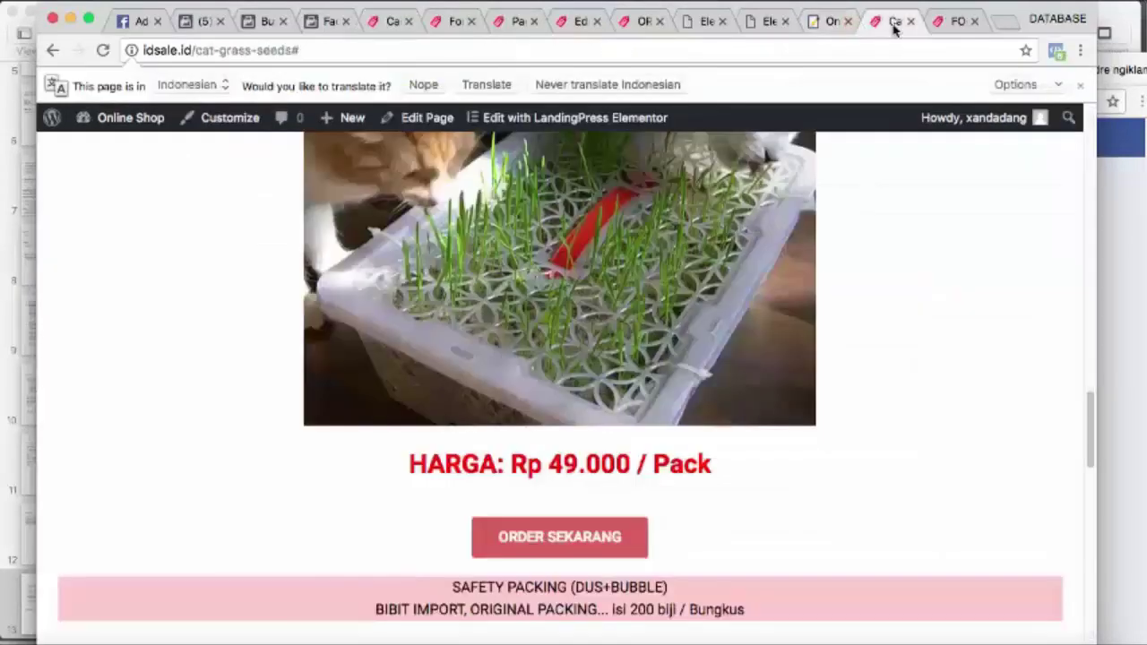
click(951, 24)
click(638, 22)
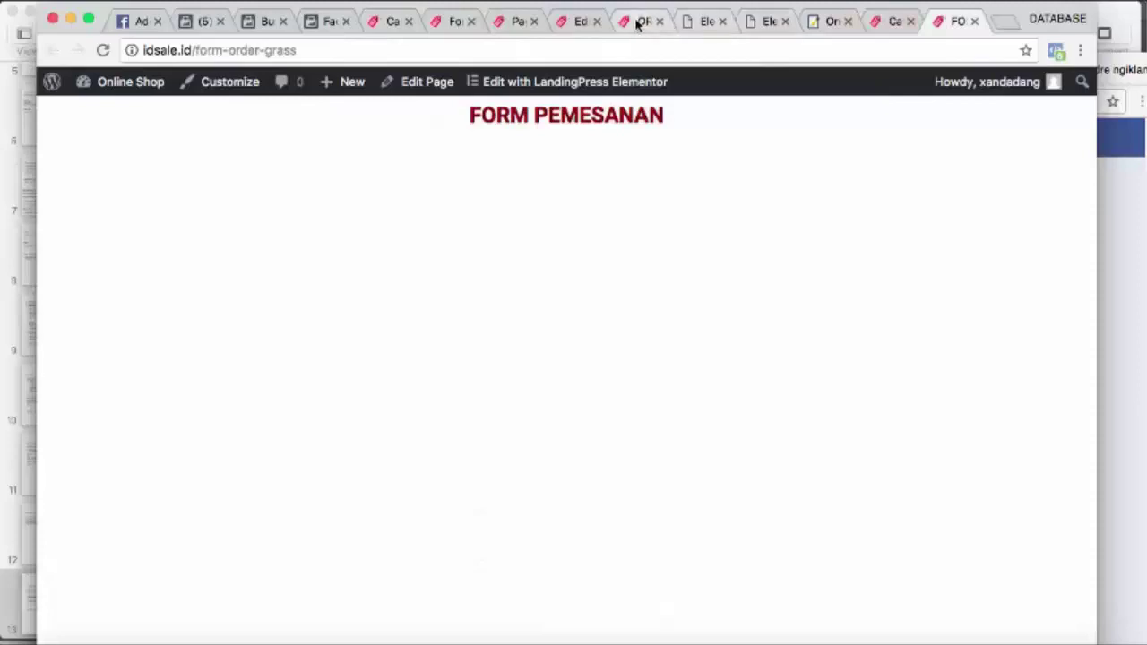
click(506, 47)
key(super+c)
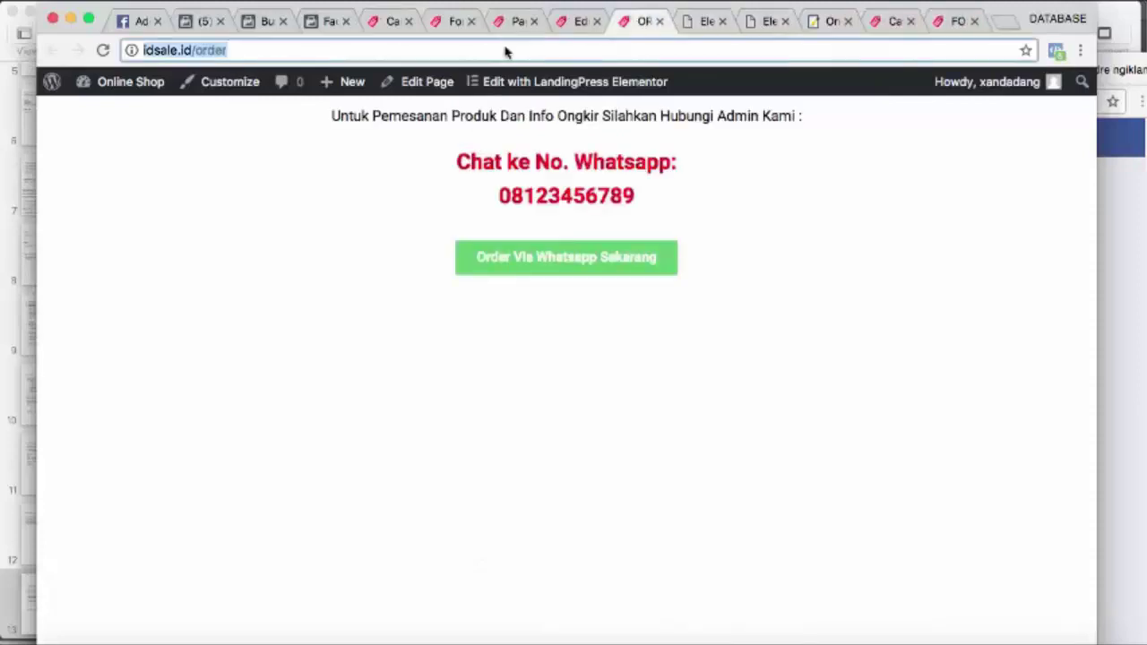
click(332, 21)
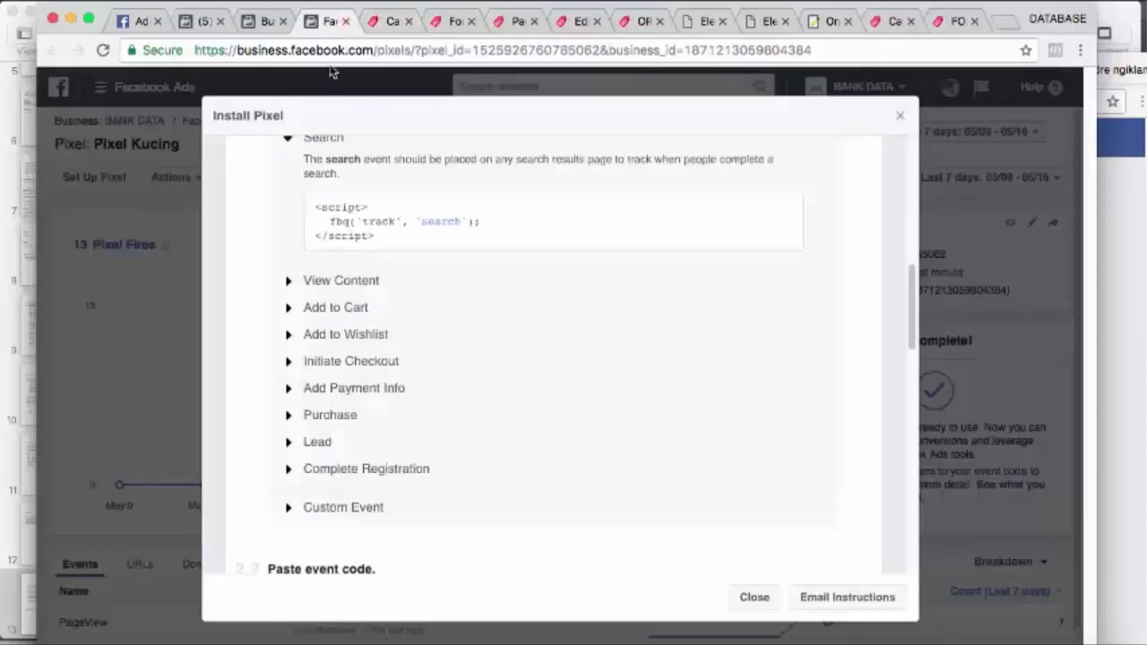
click(387, 21)
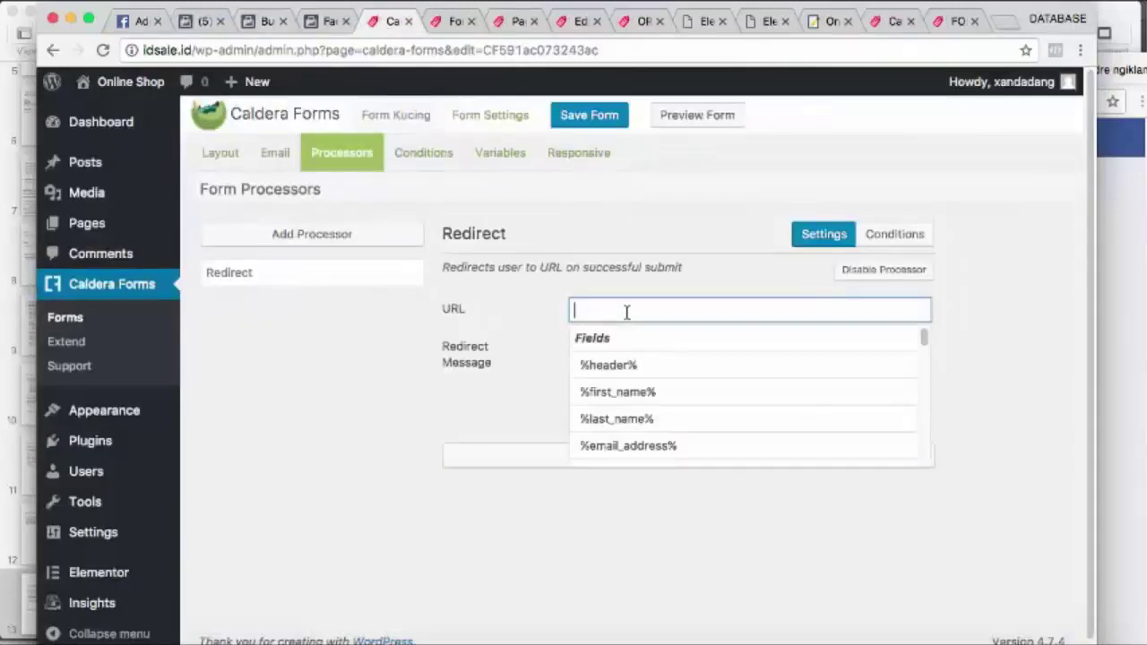
key(super+v)
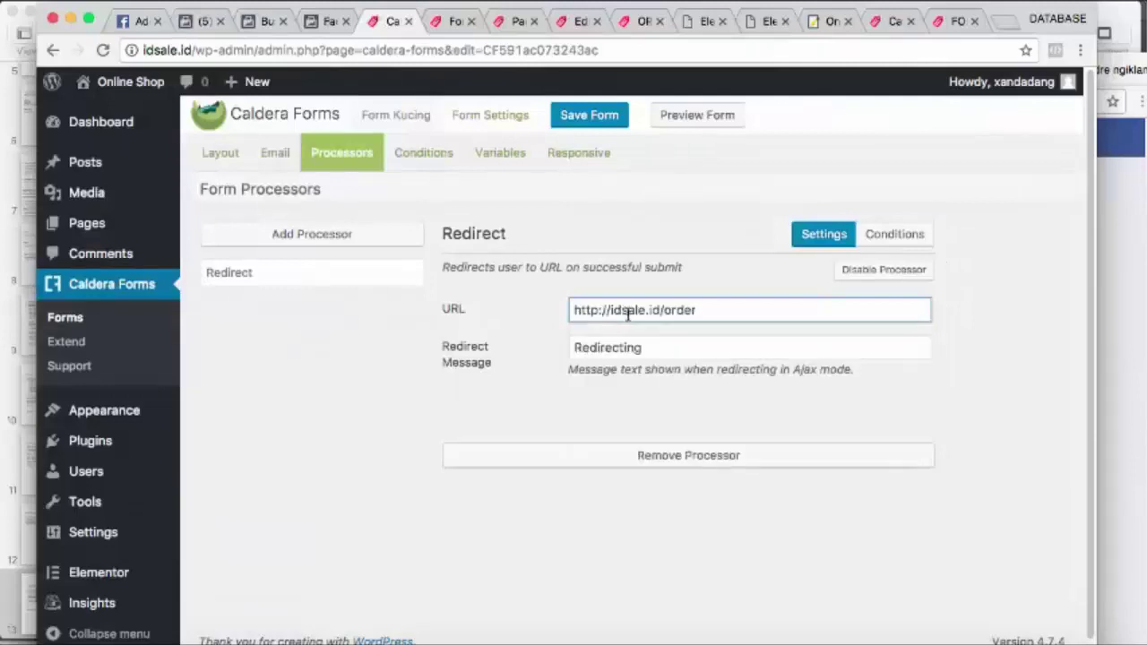
drag(658, 349, 589, 341)
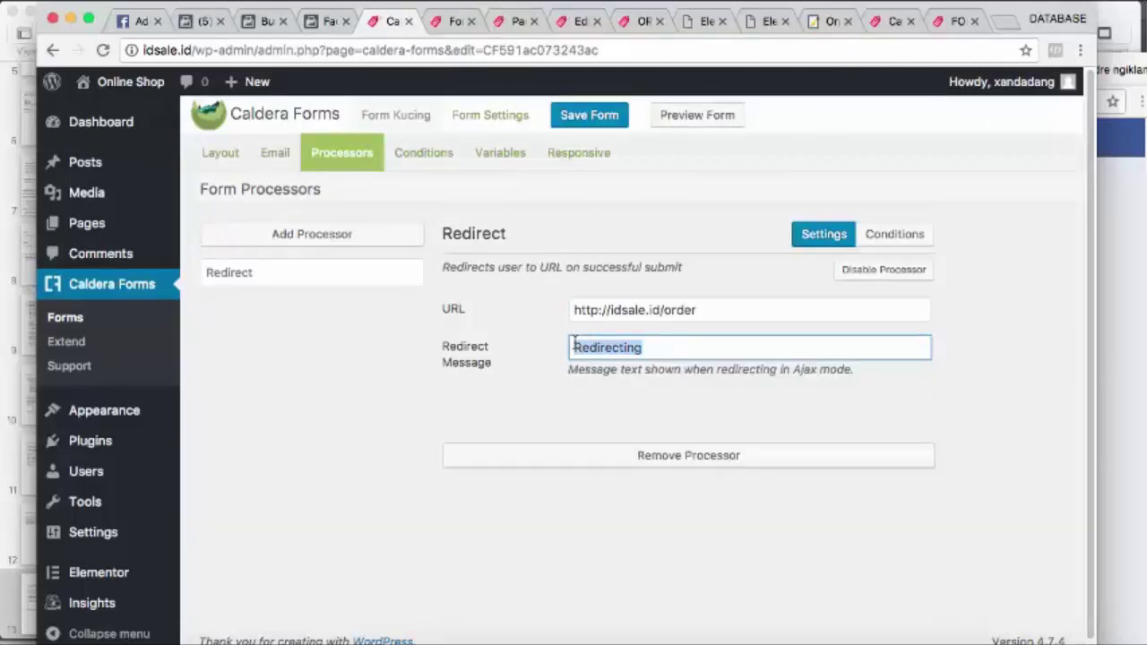
text(Tung)
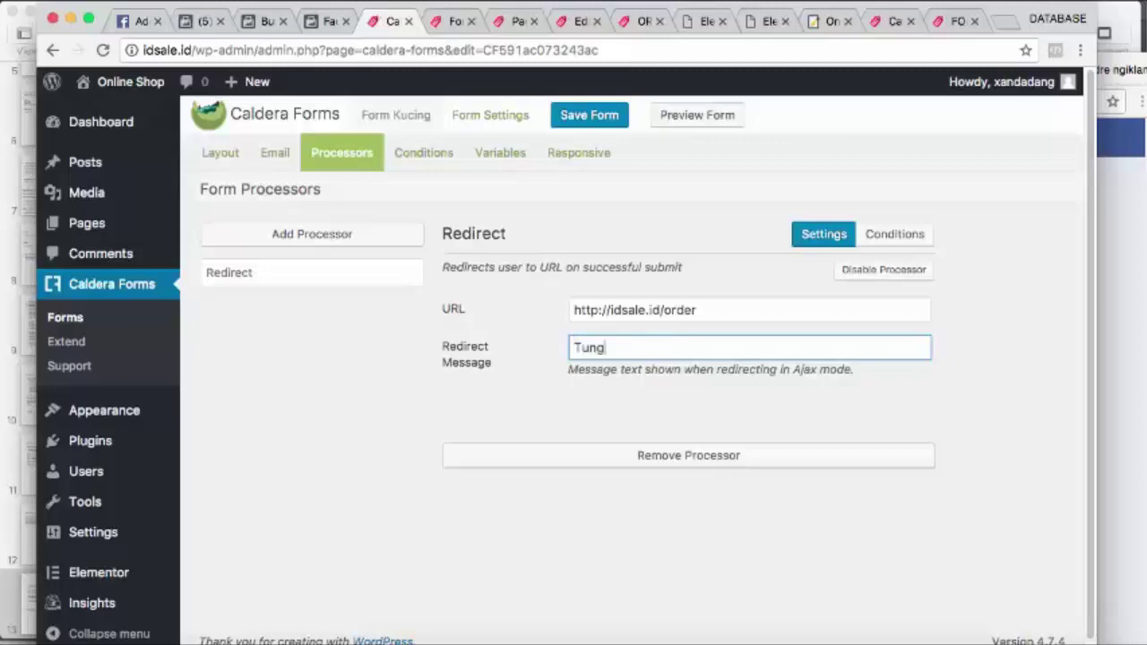
text(gu Sebentar)
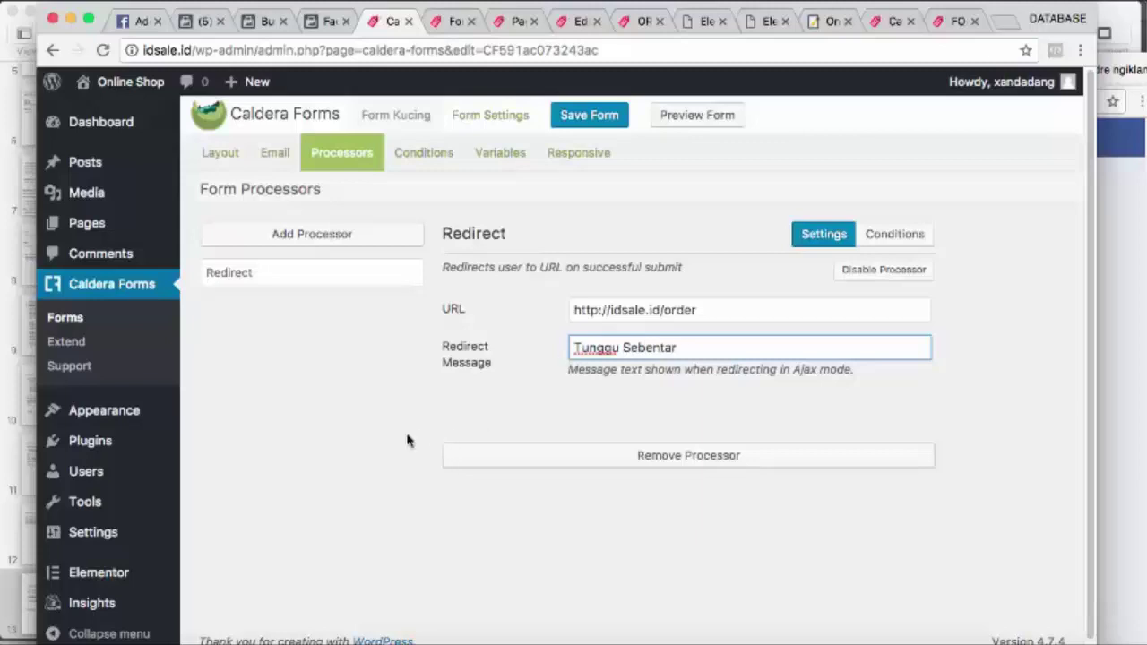
click(366, 427)
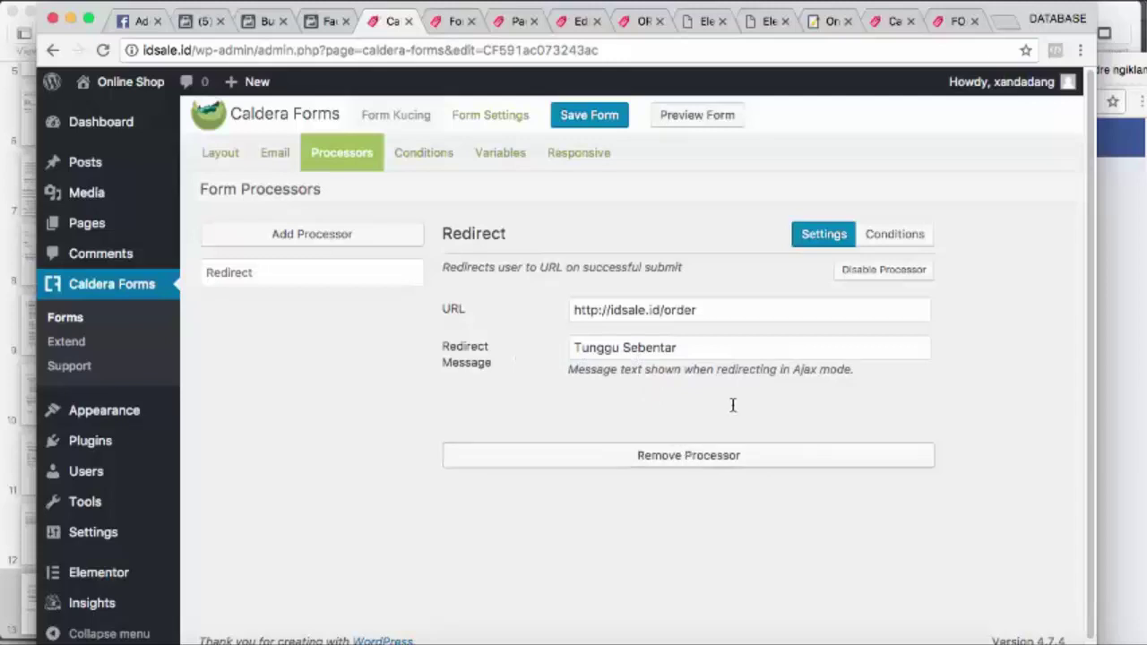
click(606, 126)
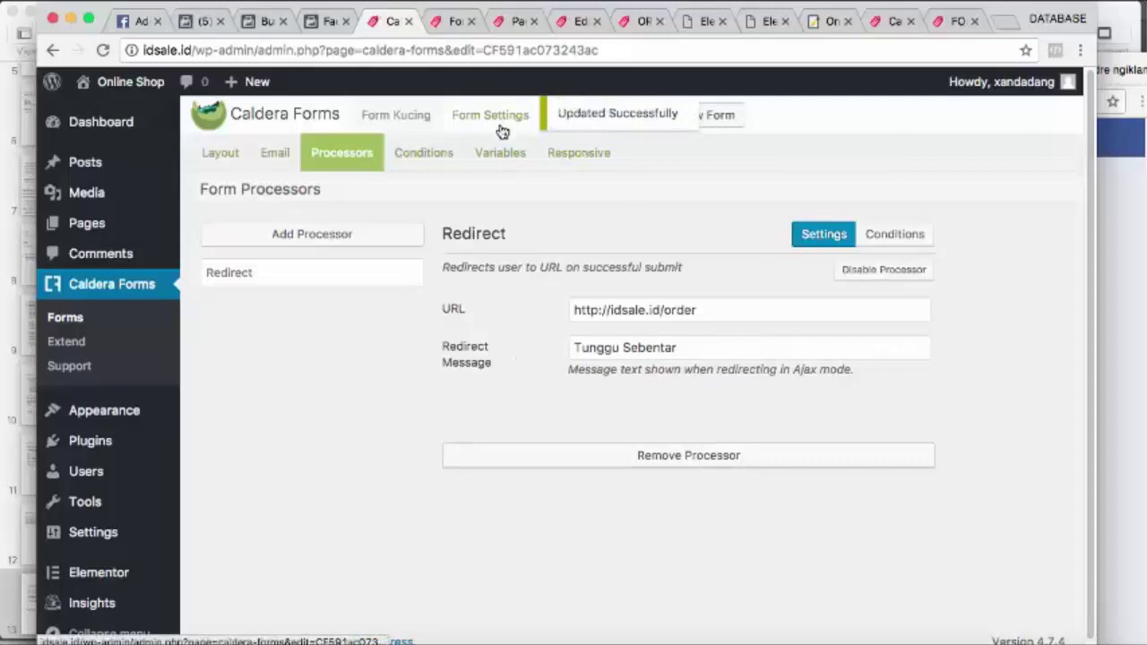
Copy Form Kucing's caldera_form shortcode from Form Settings and go to the Pages list
click(956, 24)
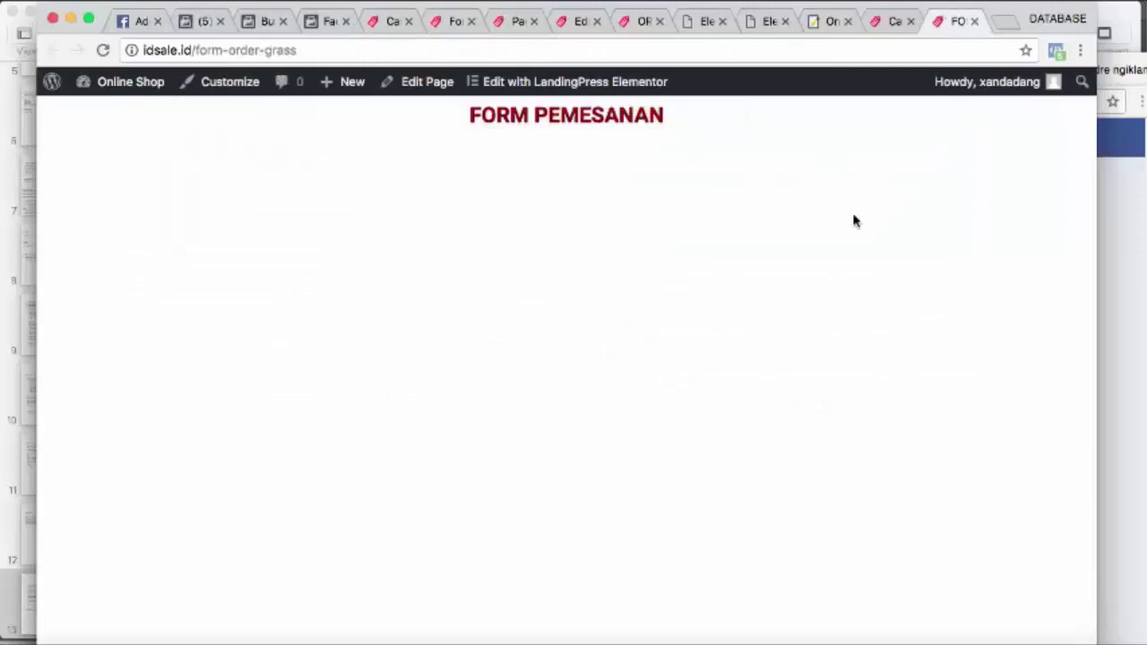
click(373, 22)
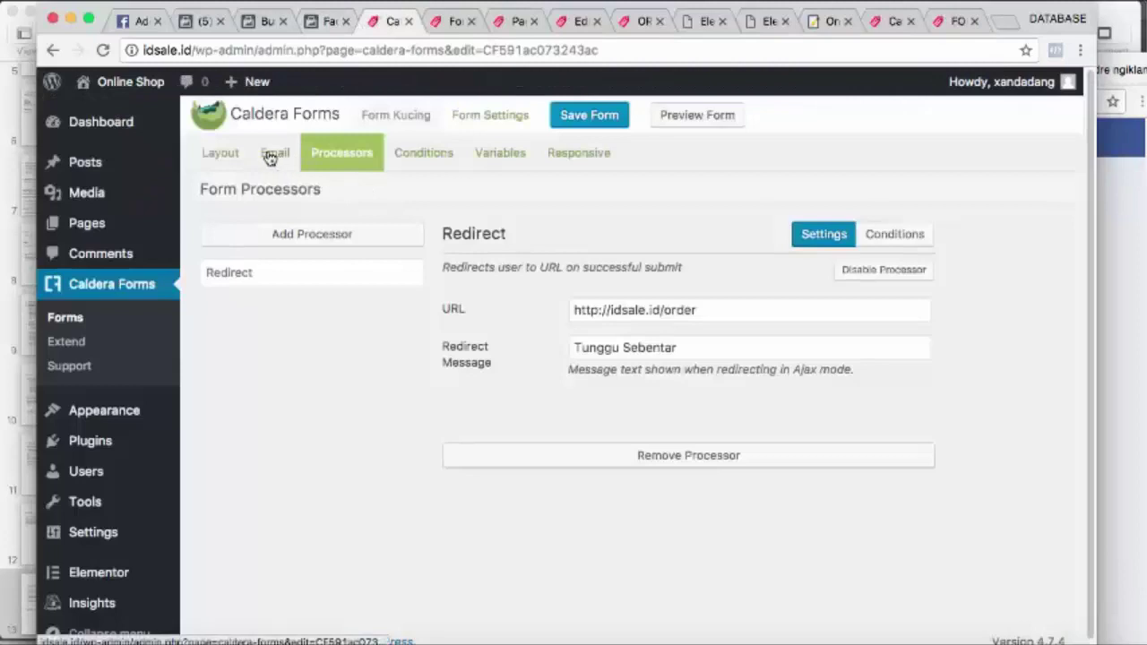
click(235, 157)
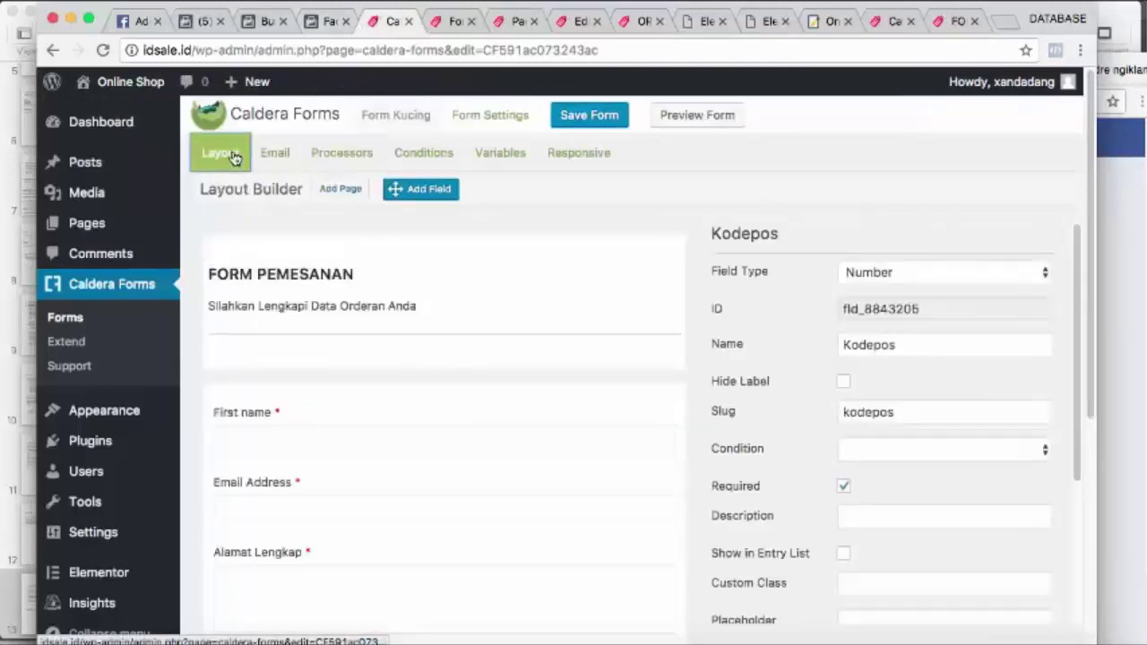
click(474, 124)
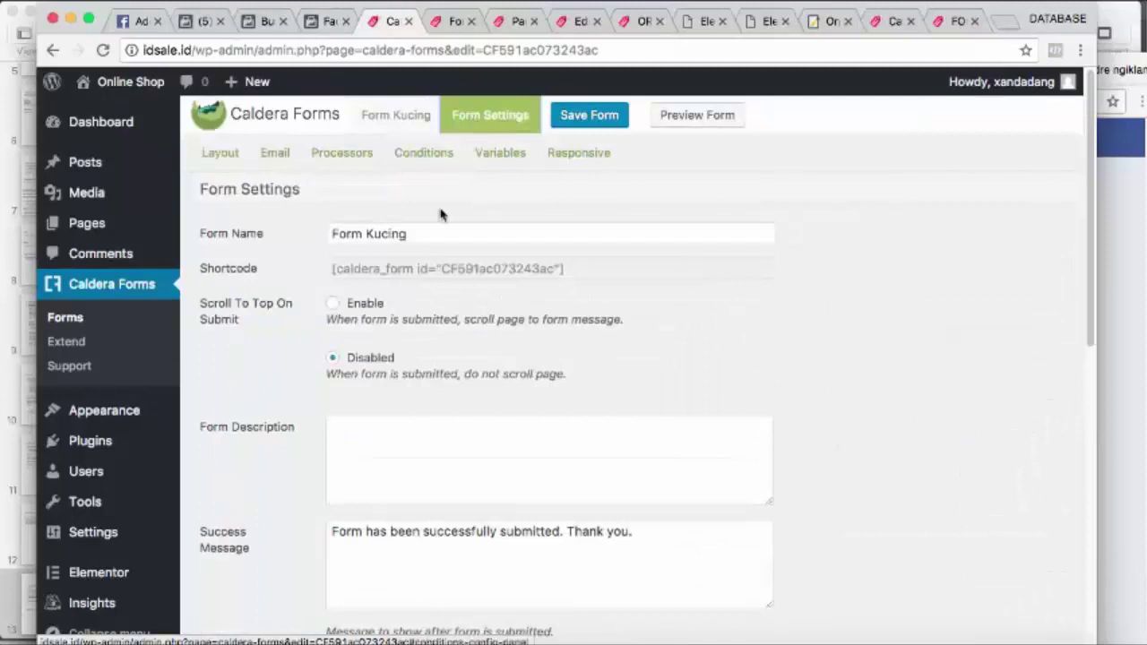
click(363, 275)
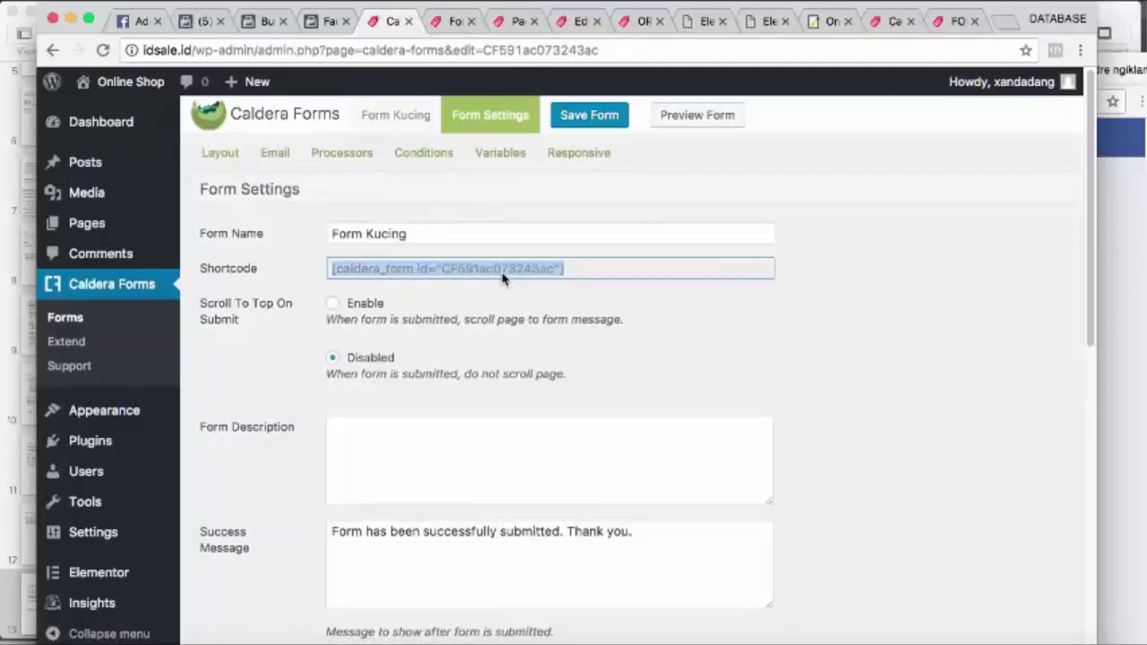
click(575, 269)
click(520, 22)
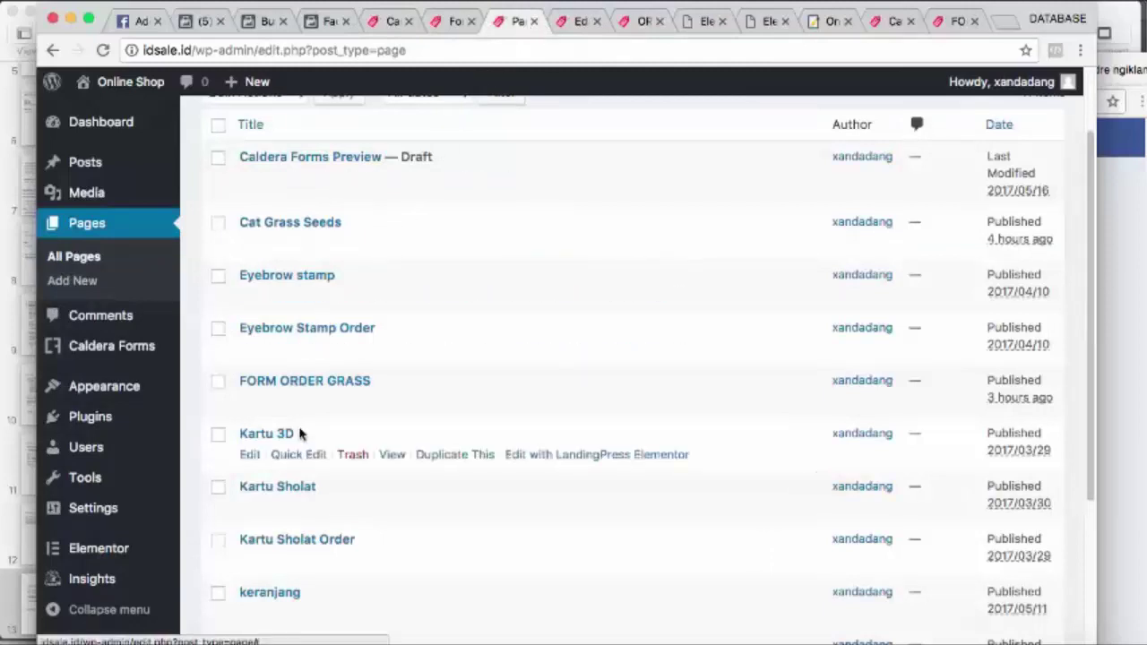
Open FORM ORDER GRASS for editing after checking the ORDER page and Elementor tabs
click(252, 403)
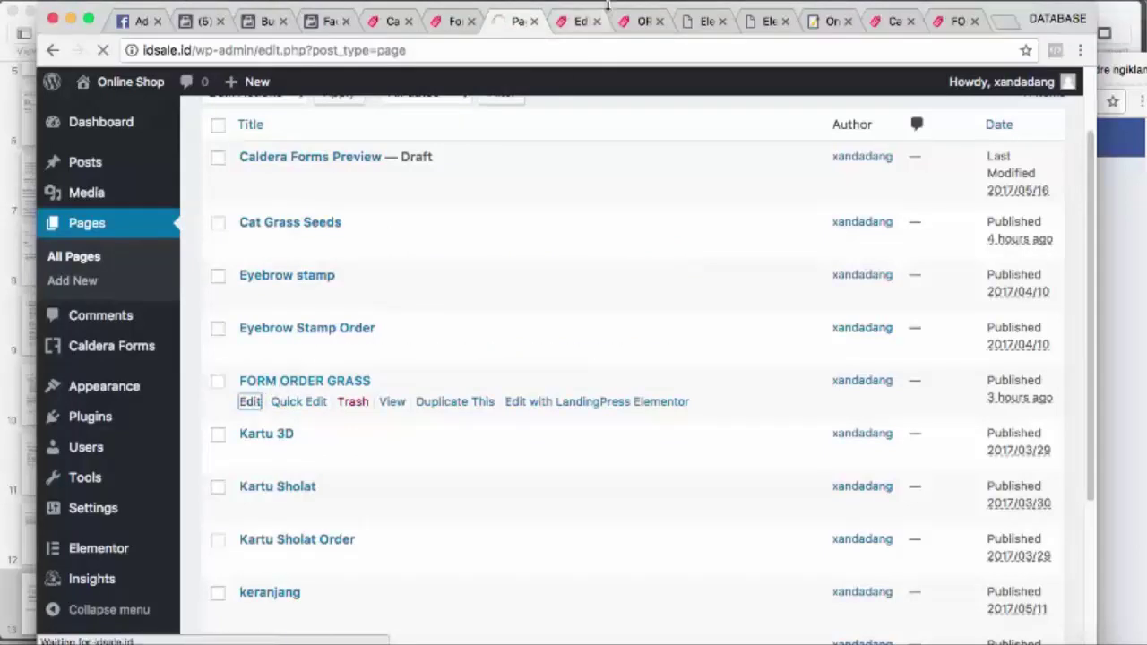
click(581, 22)
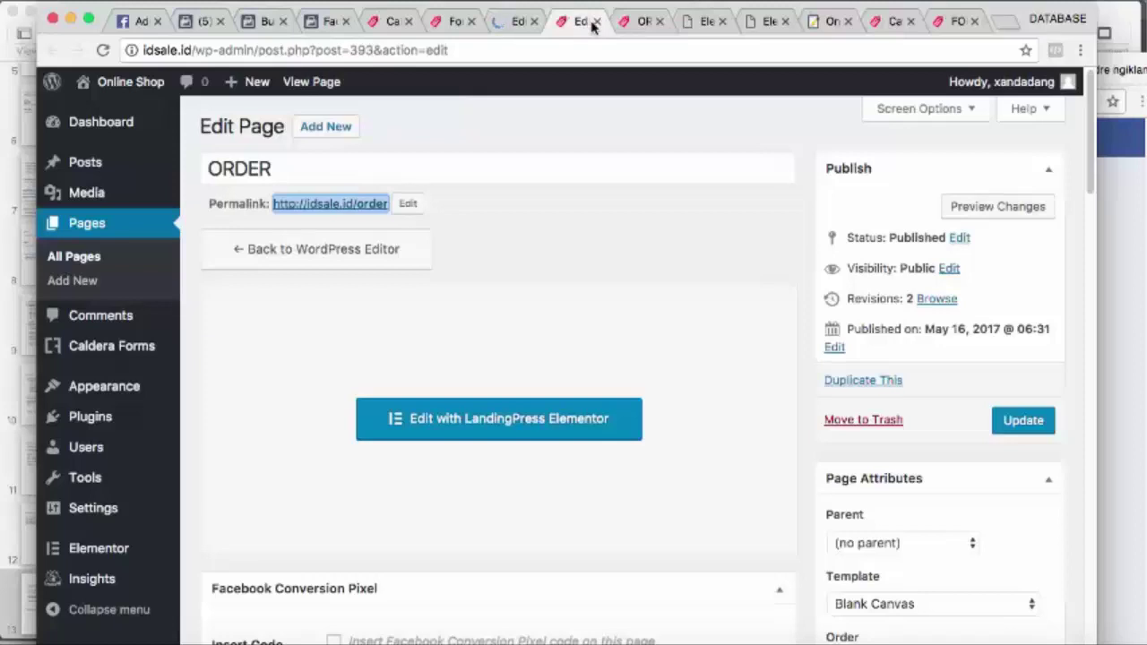
click(633, 25)
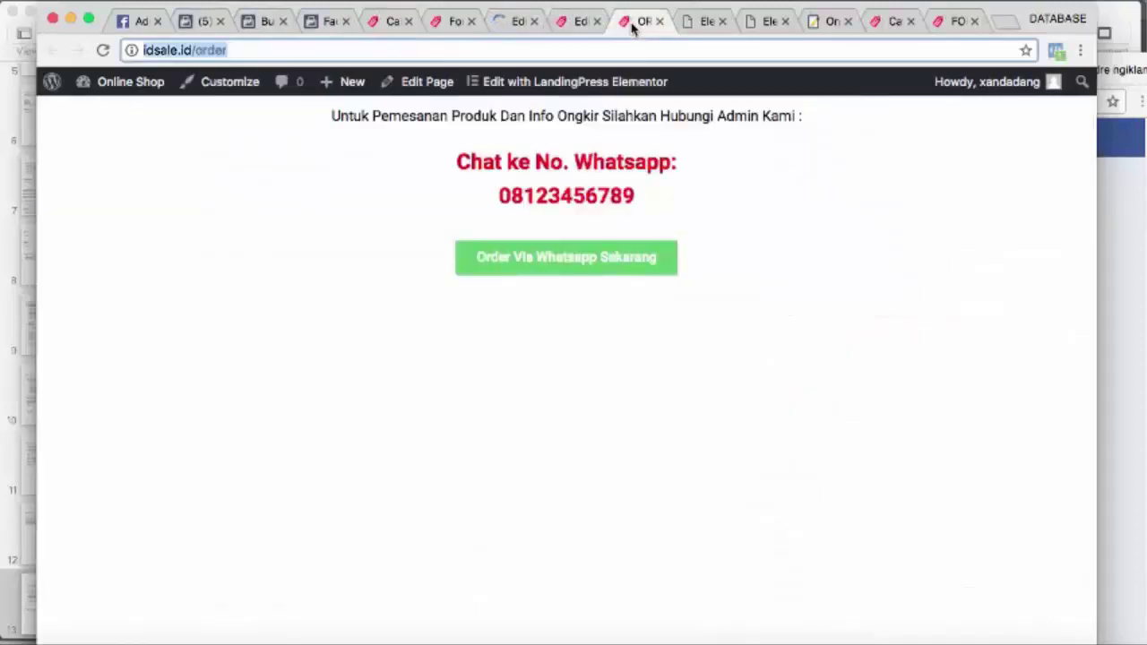
click(706, 26)
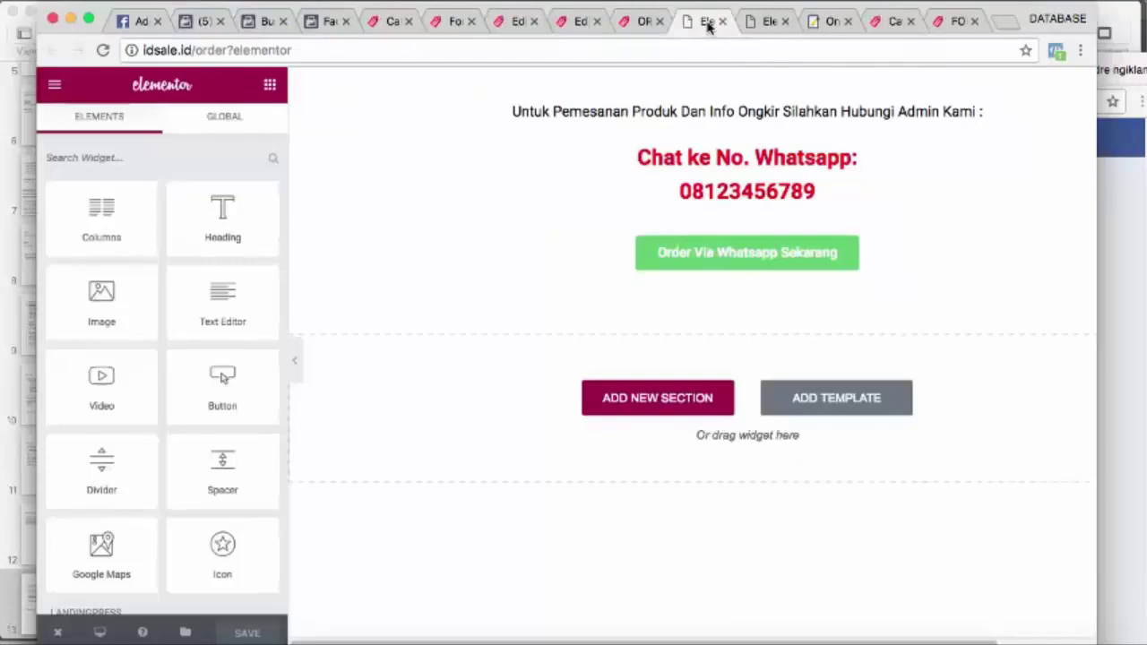
click(758, 25)
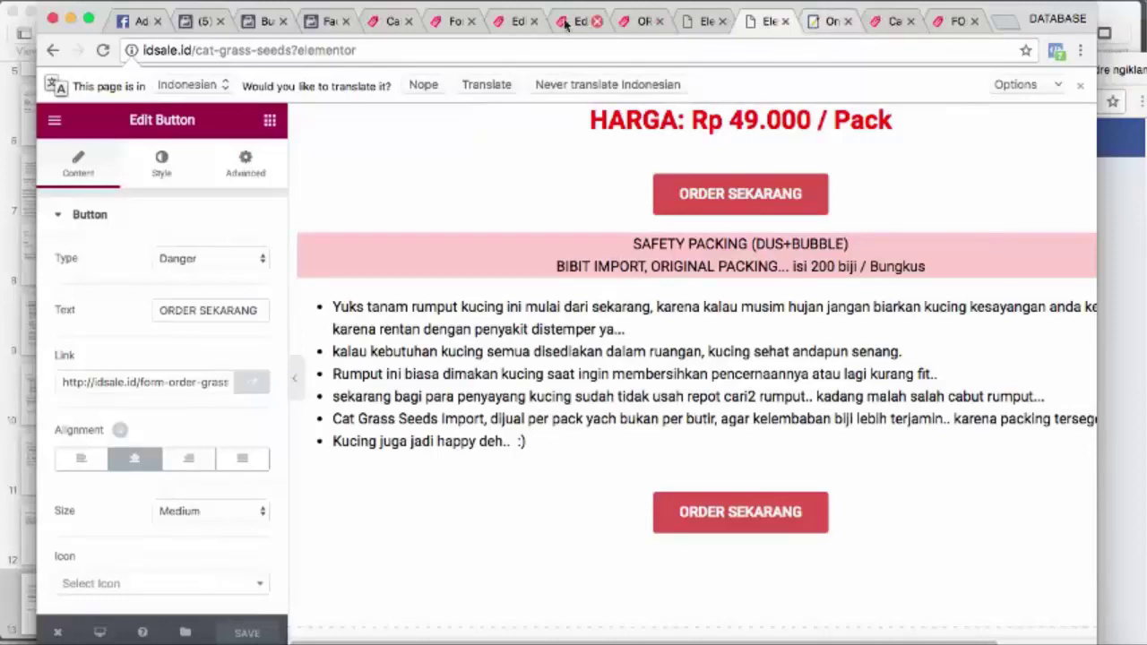
click(519, 21)
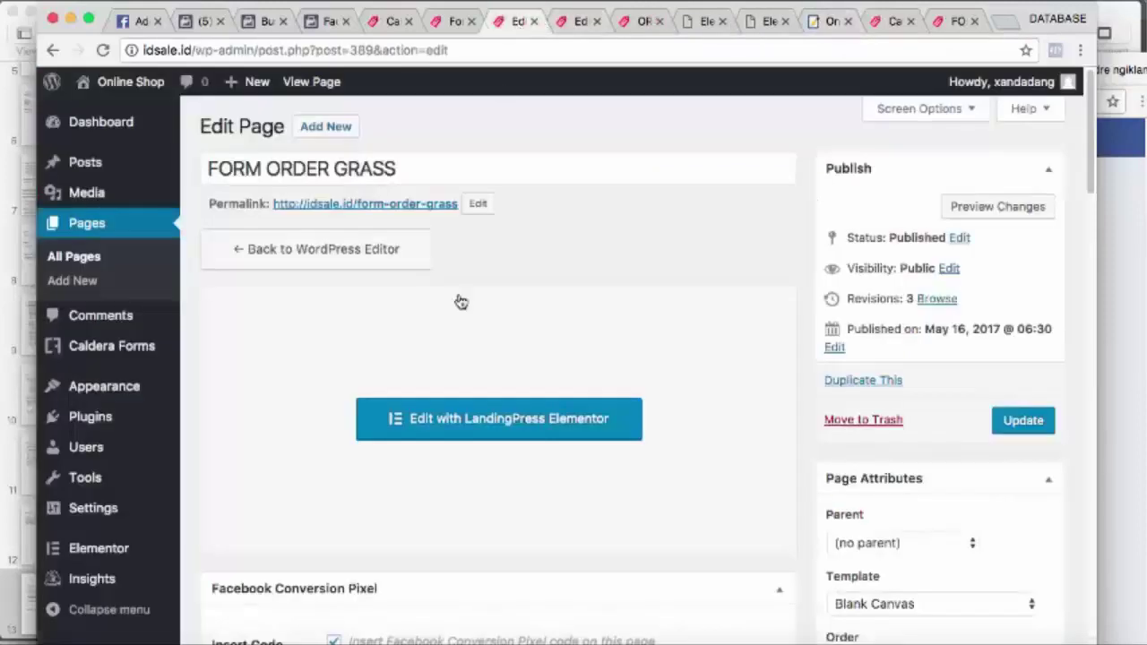
Open FORM ORDER GRASS in LandingPress Elementor and scroll to the FORM PEMESANAN heading
click(481, 430)
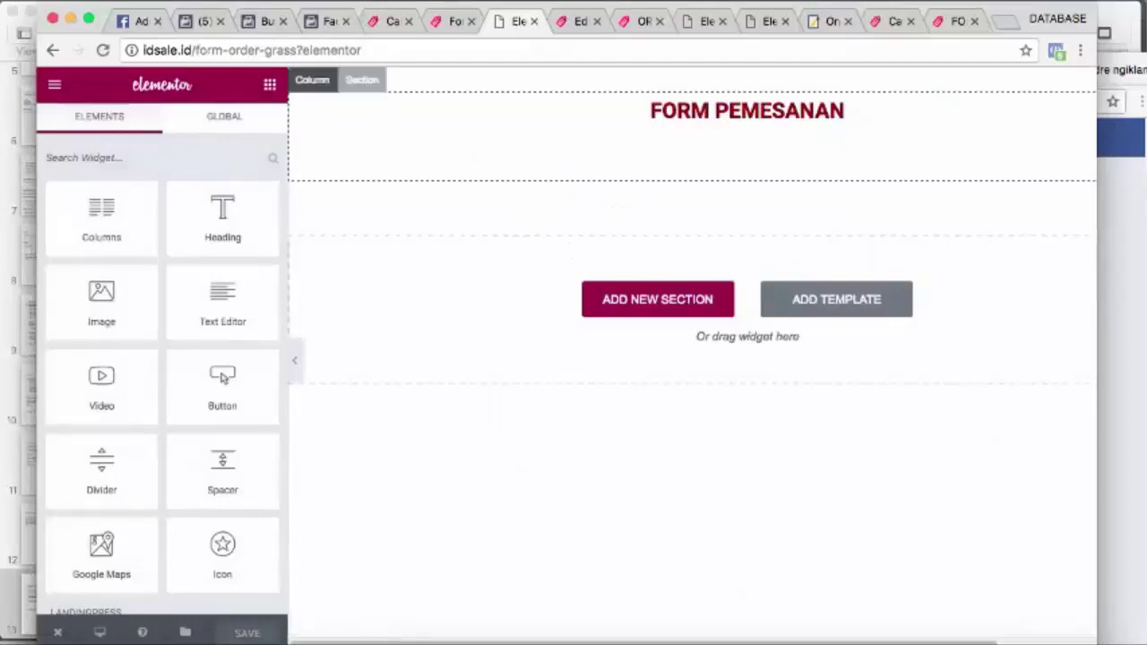
click(737, 0)
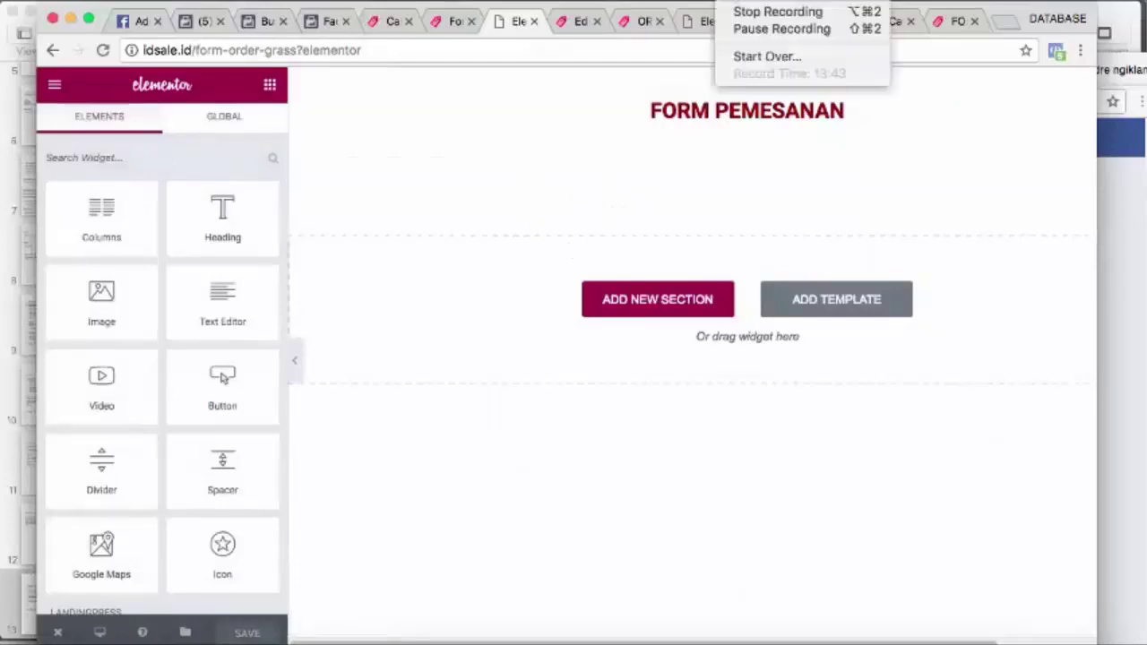
click(744, 30)
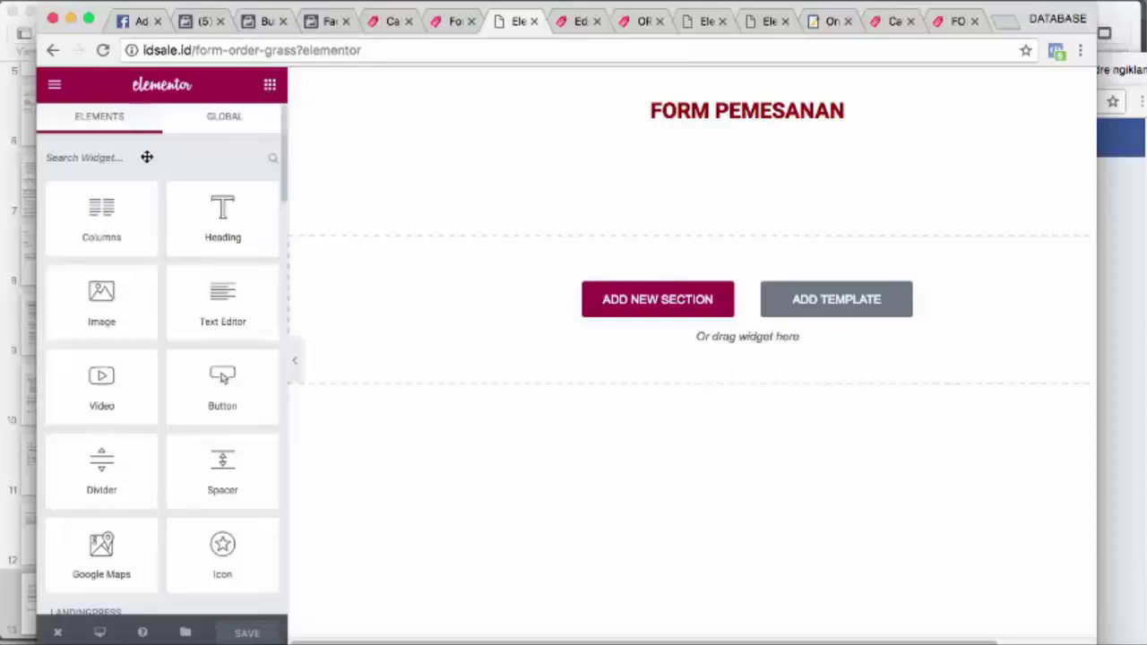
scroll(152, 350, down, 1)
scroll(152, 349, down, 5)
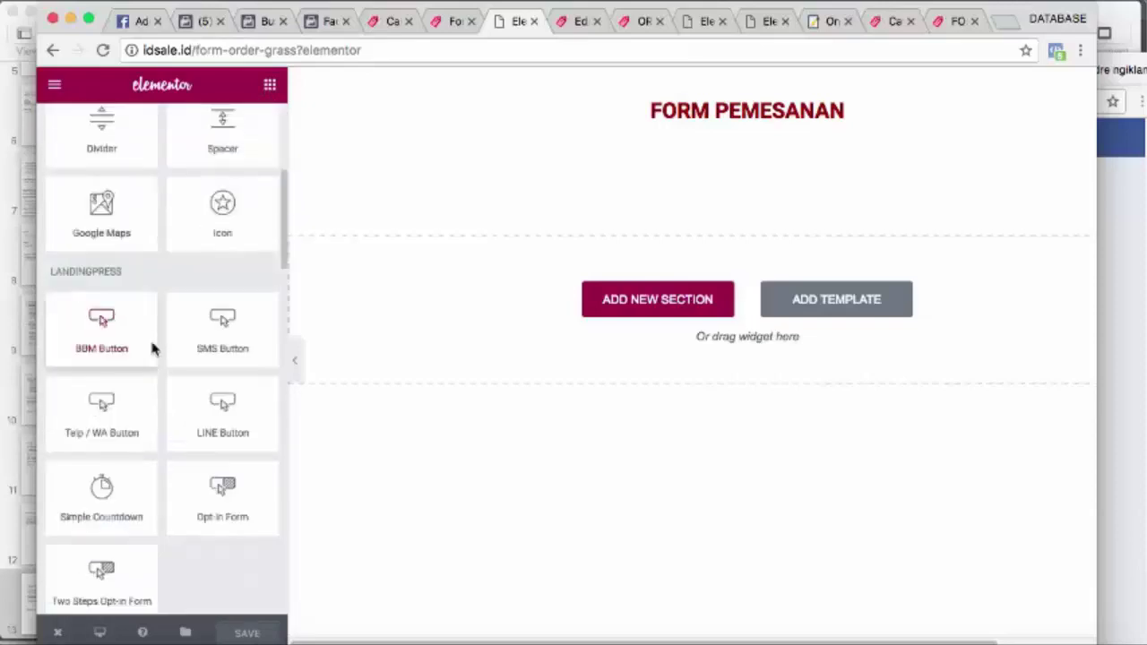
scroll(152, 349, down, 3)
scroll(140, 360, down, 2)
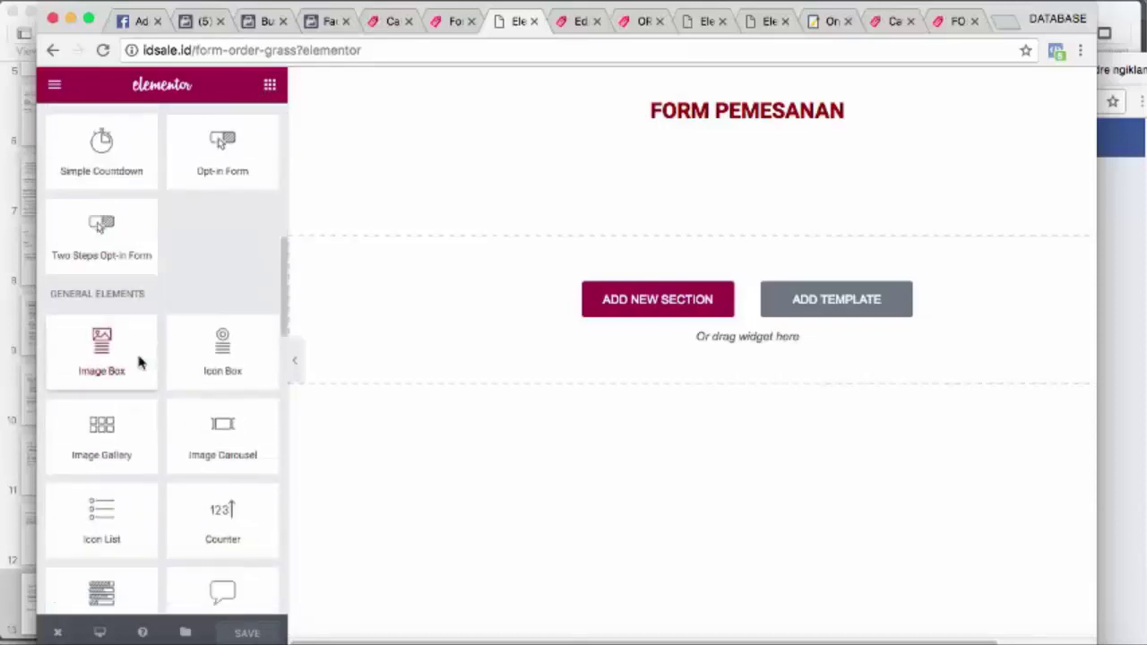
scroll(147, 376, down, 1)
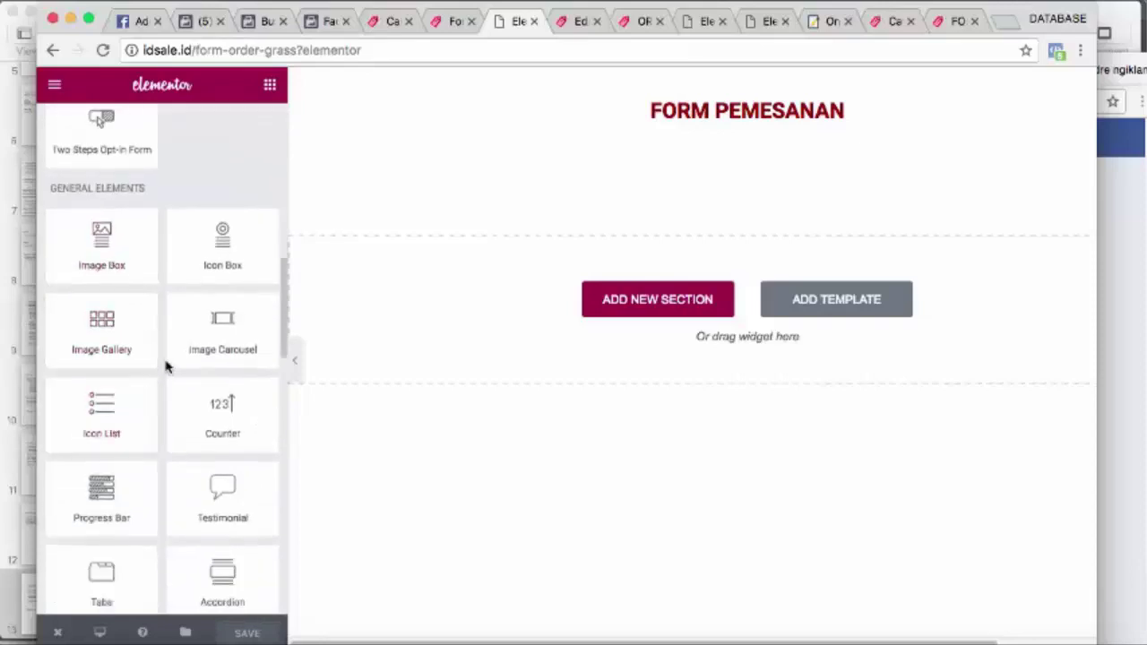
scroll(165, 367, down, 5)
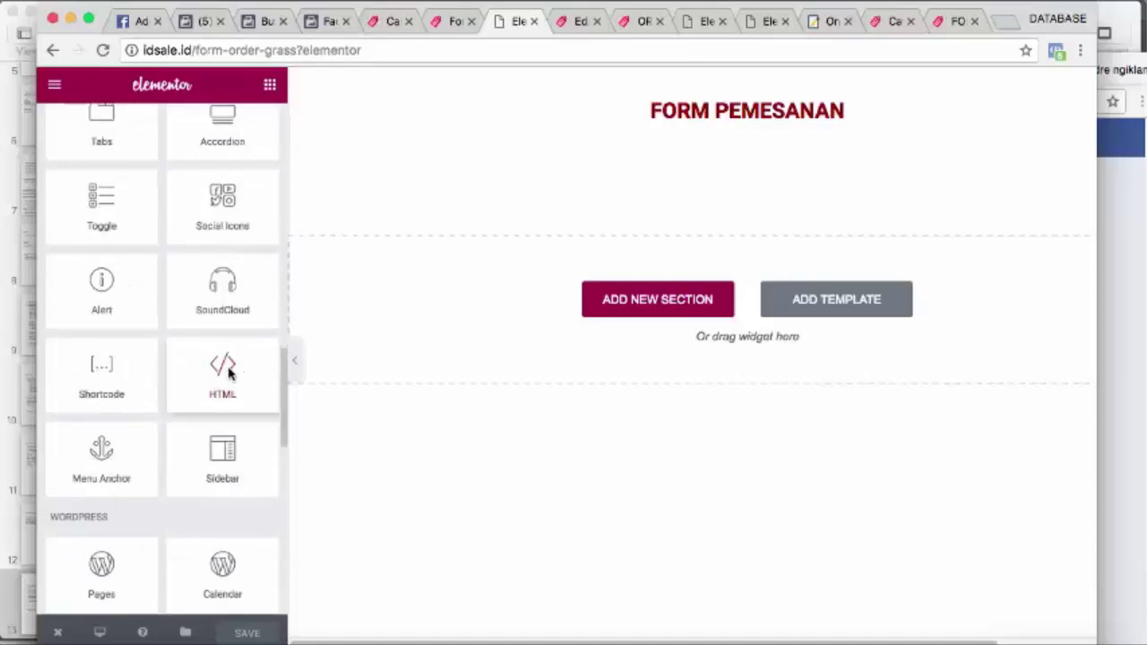
scroll(229, 375, up, 1)
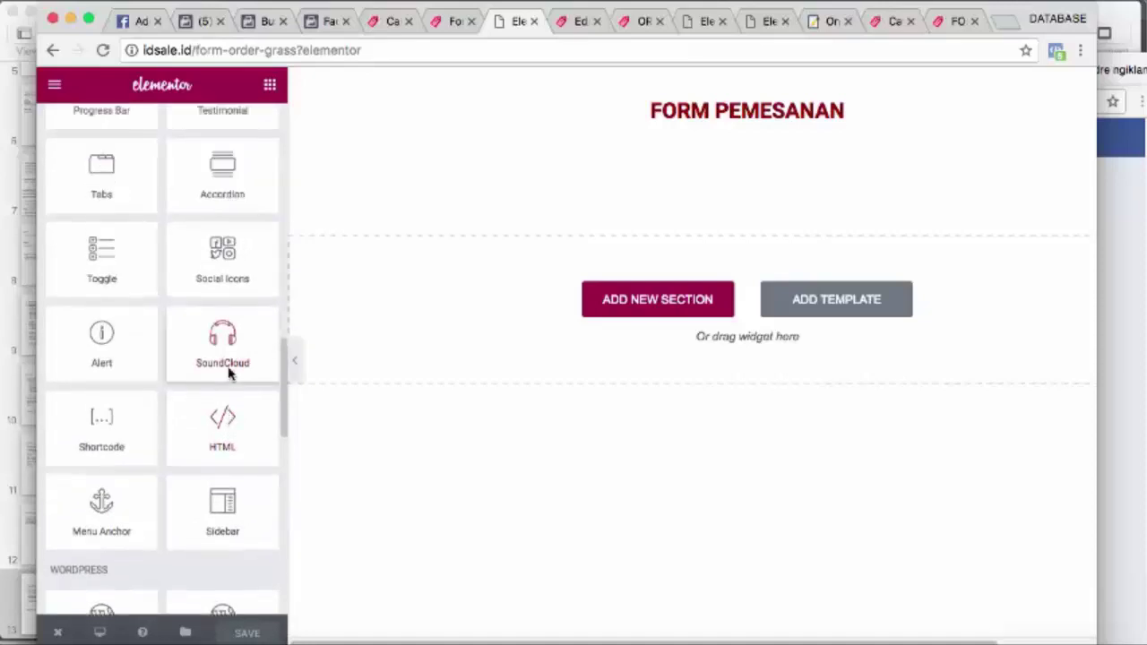
scroll(229, 374, up, 1)
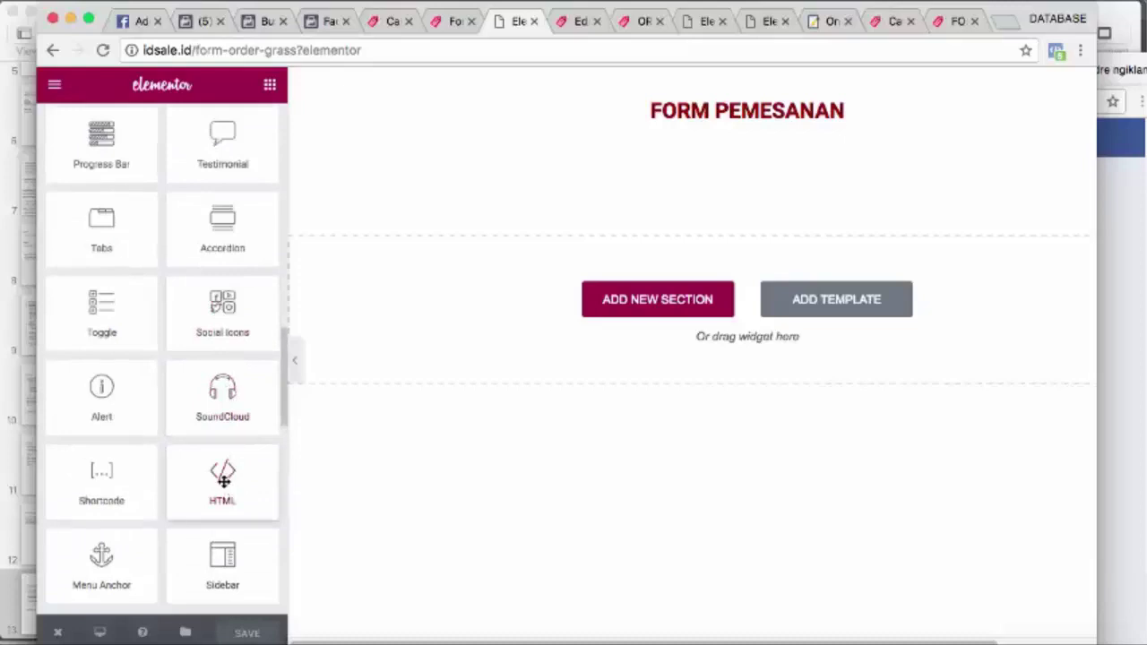
Add a one-column section below the heading and drop an HTML widget into it
drag(223, 491, 755, 209)
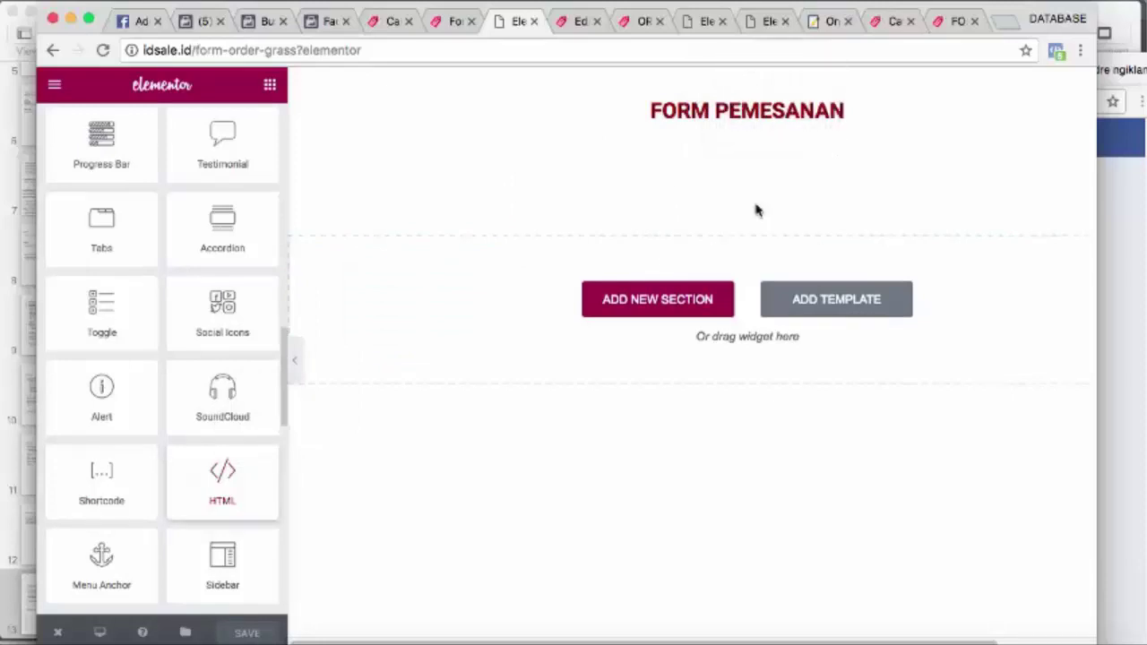
click(672, 303)
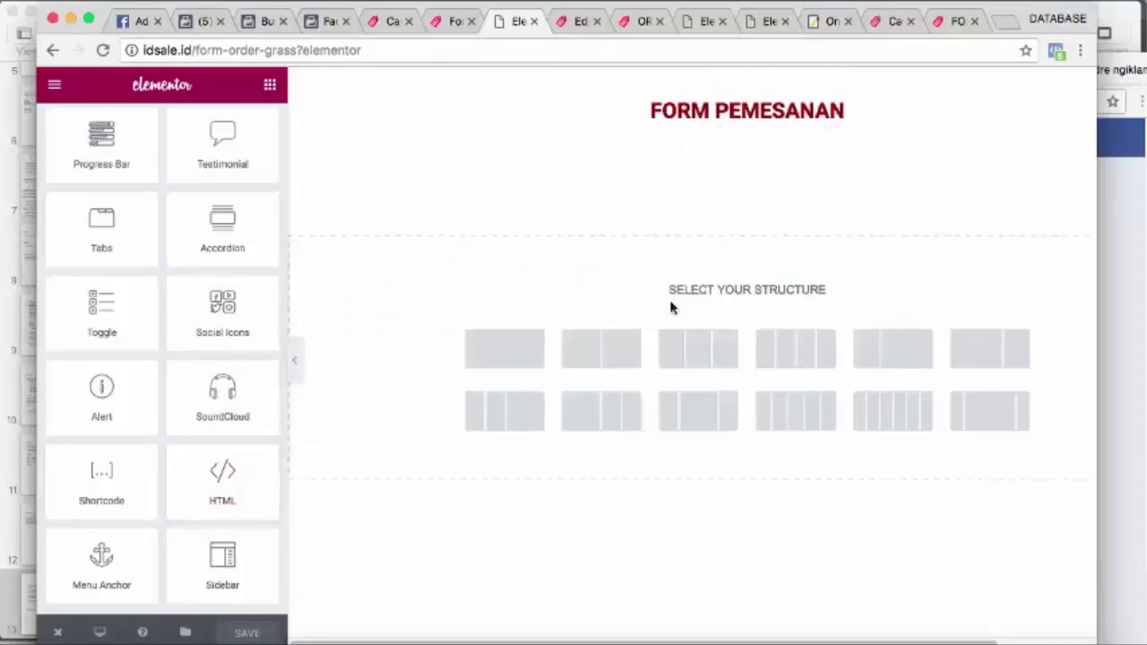
click(500, 374)
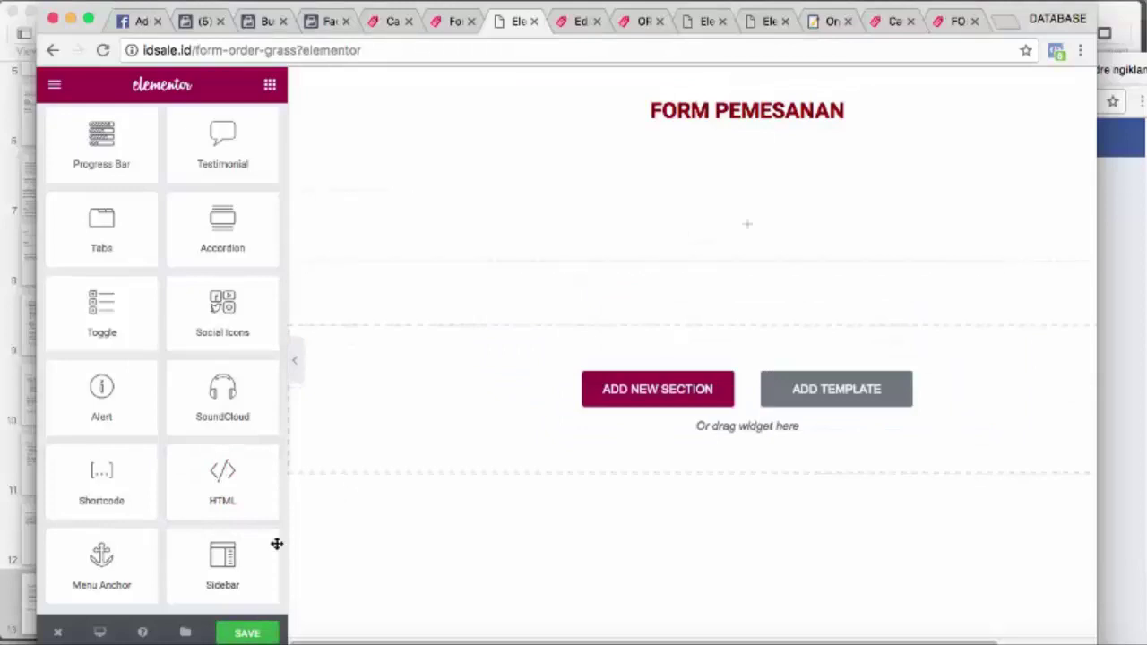
drag(217, 559, 630, 240)
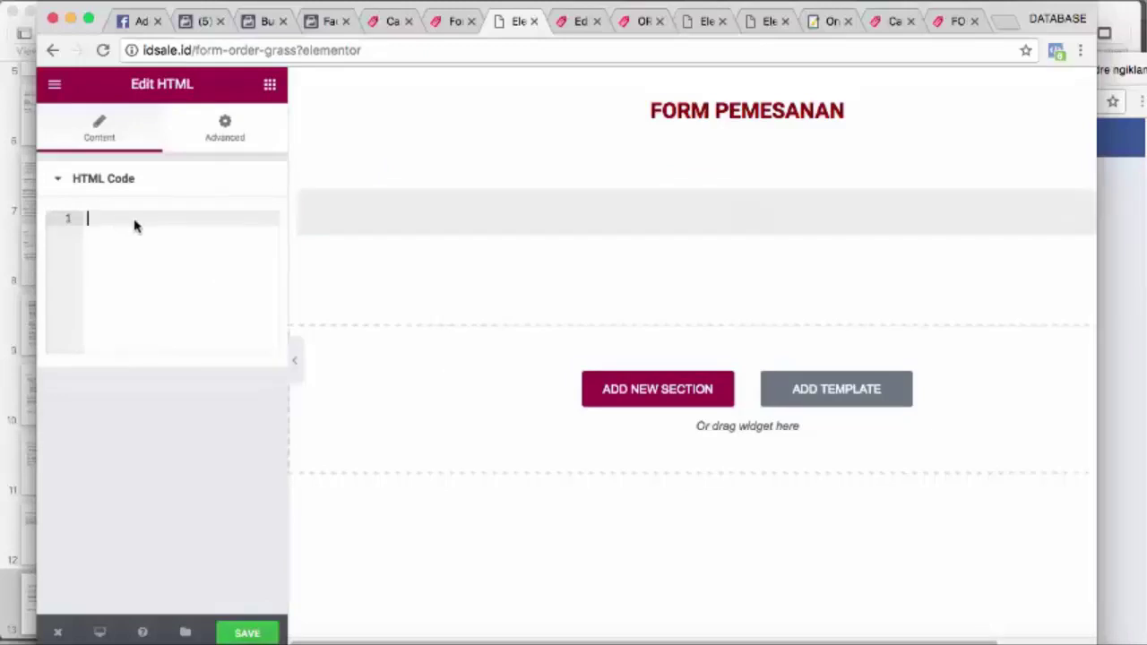
Paste the caldera_form shortcode into the HTML widget, keep the edits, and save FORM ORDER GRASS
text([caldera_form id="CF591ac073243ac"])
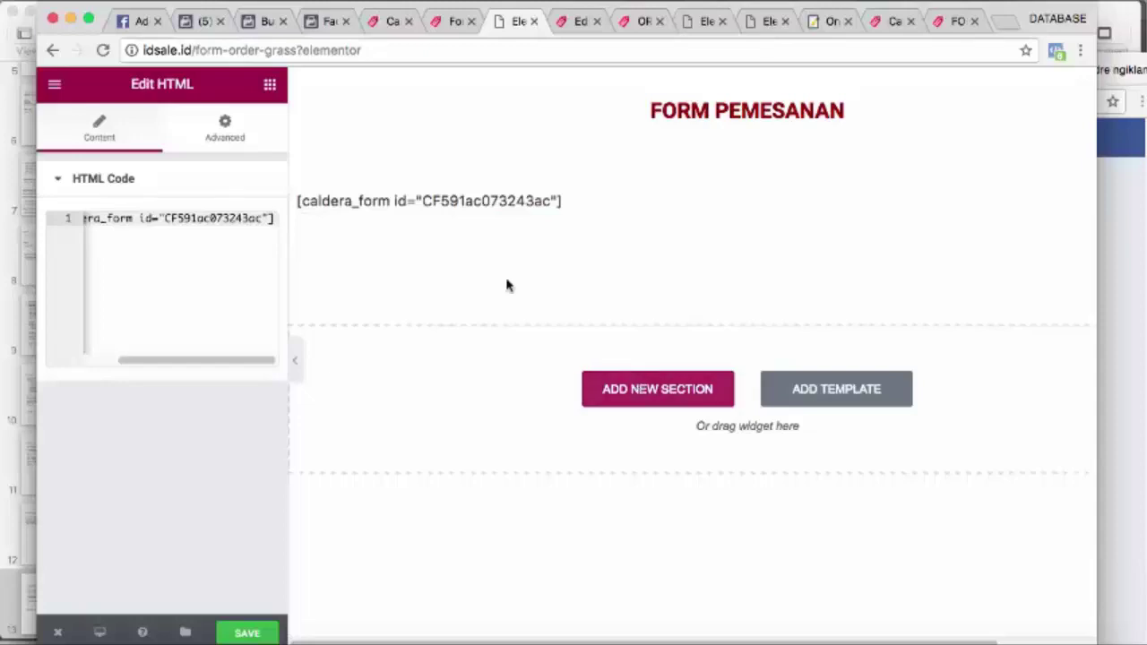
click(205, 139)
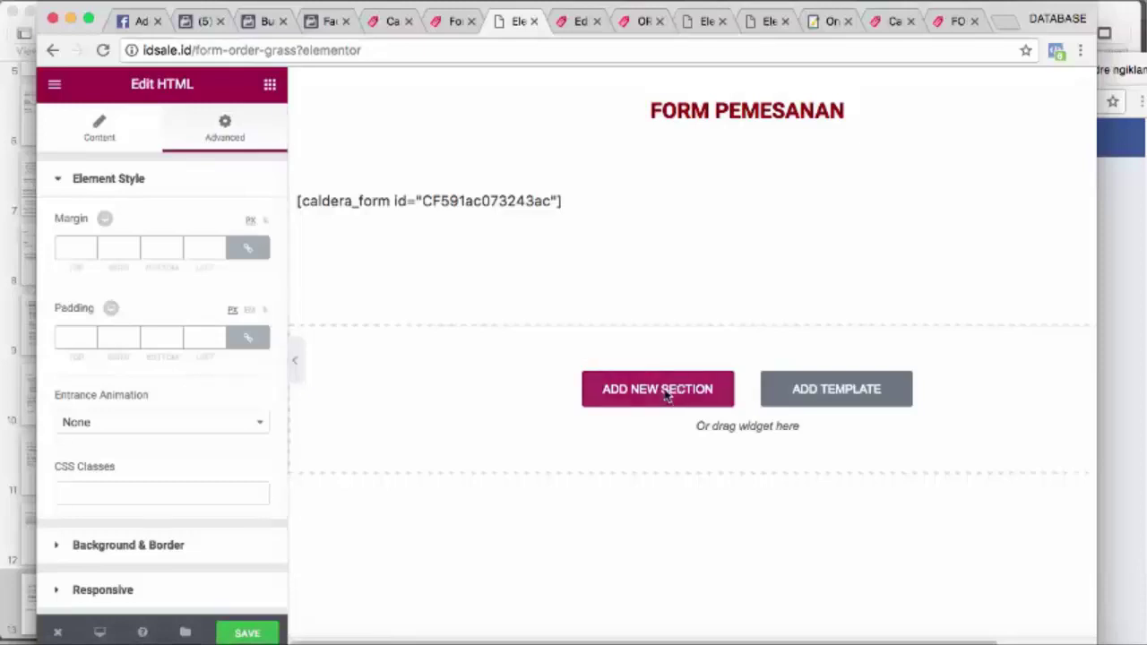
click(103, 51)
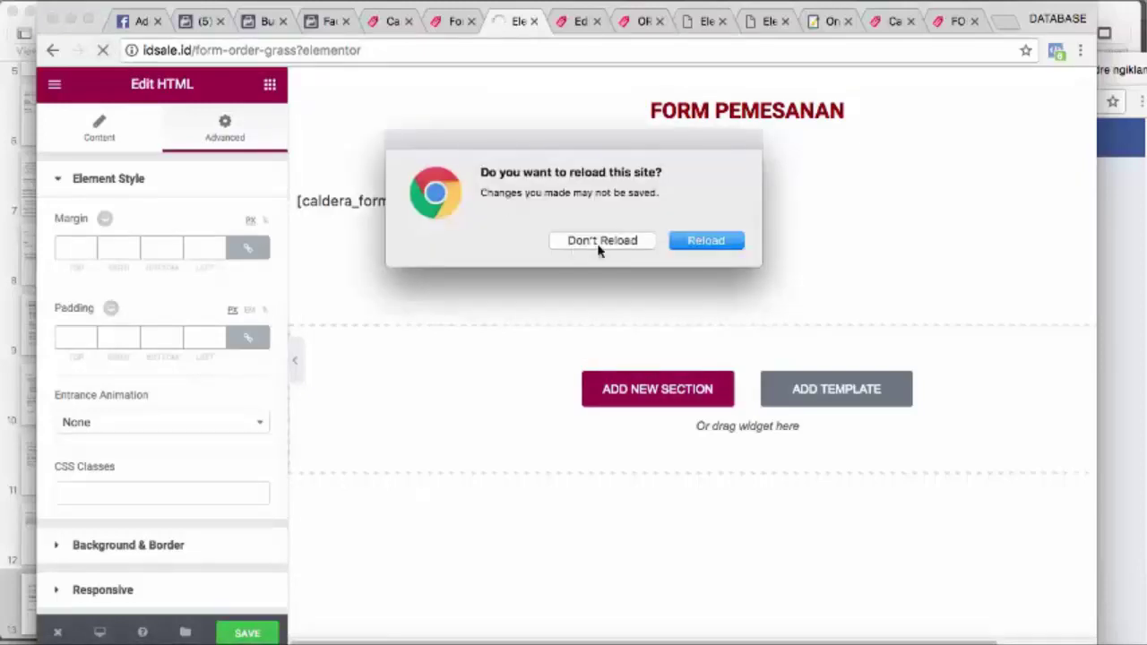
click(598, 242)
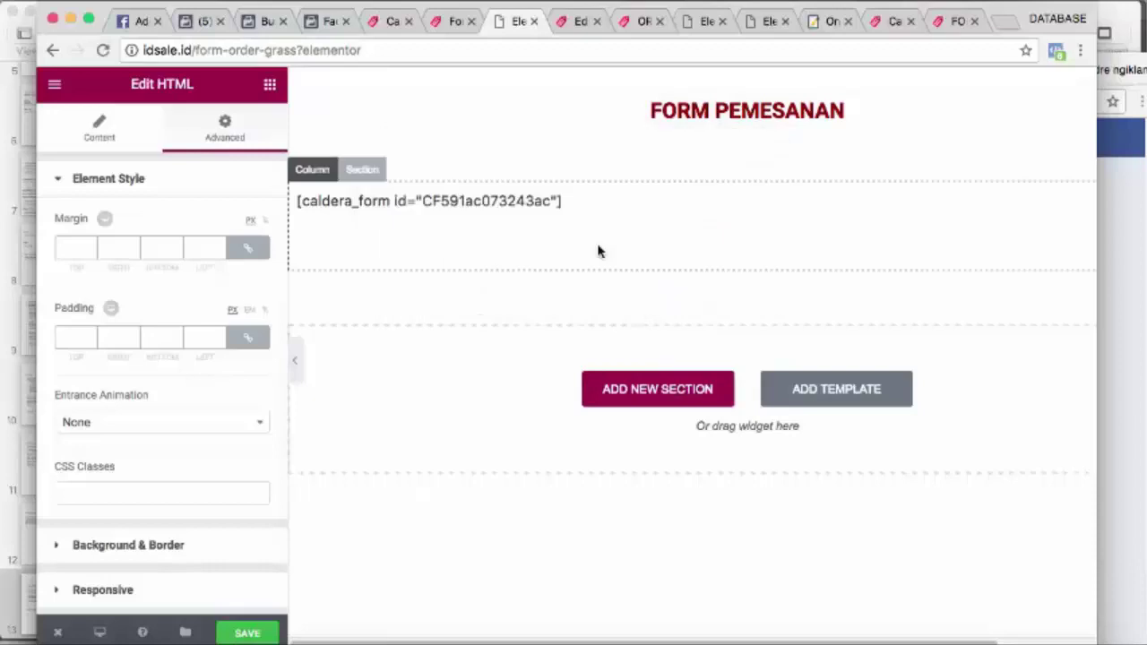
click(248, 633)
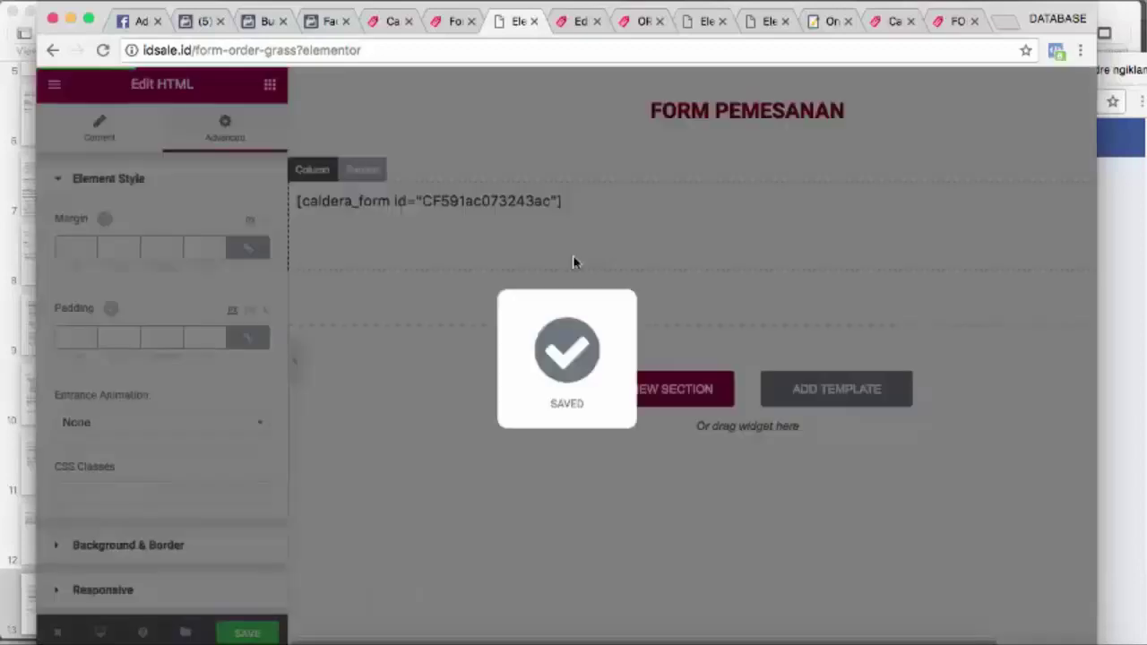
click(571, 29)
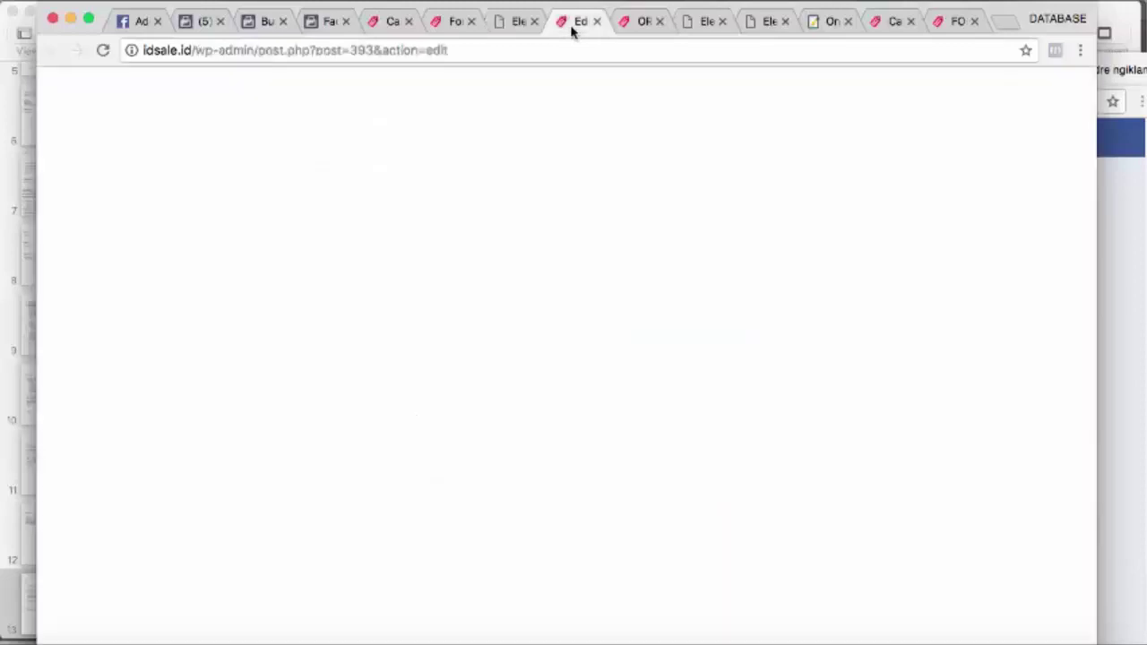
Open the live form-order-grass page in a new tab and scroll through the embedded order form
click(507, 25)
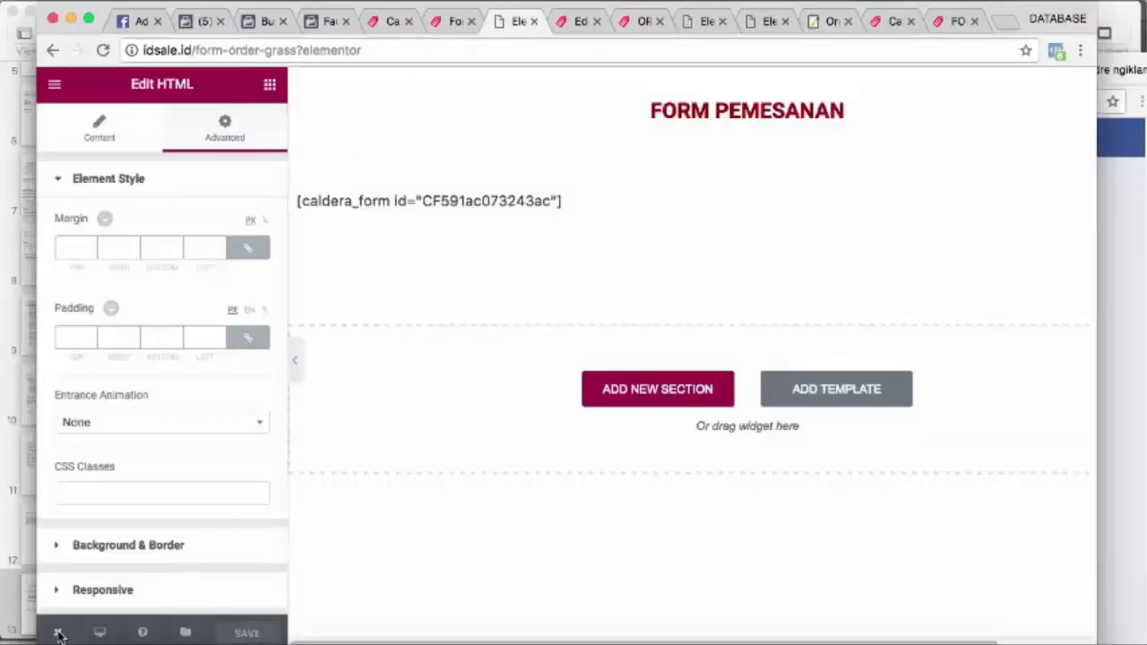
mouse_move(60, 632)
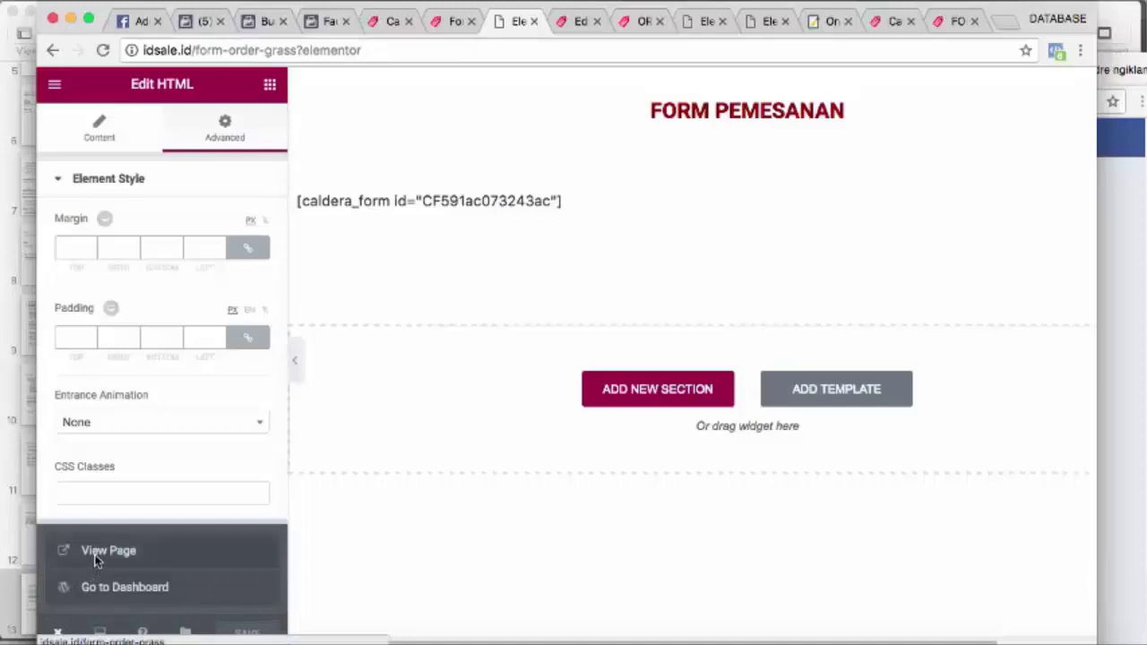
right_click(96, 560)
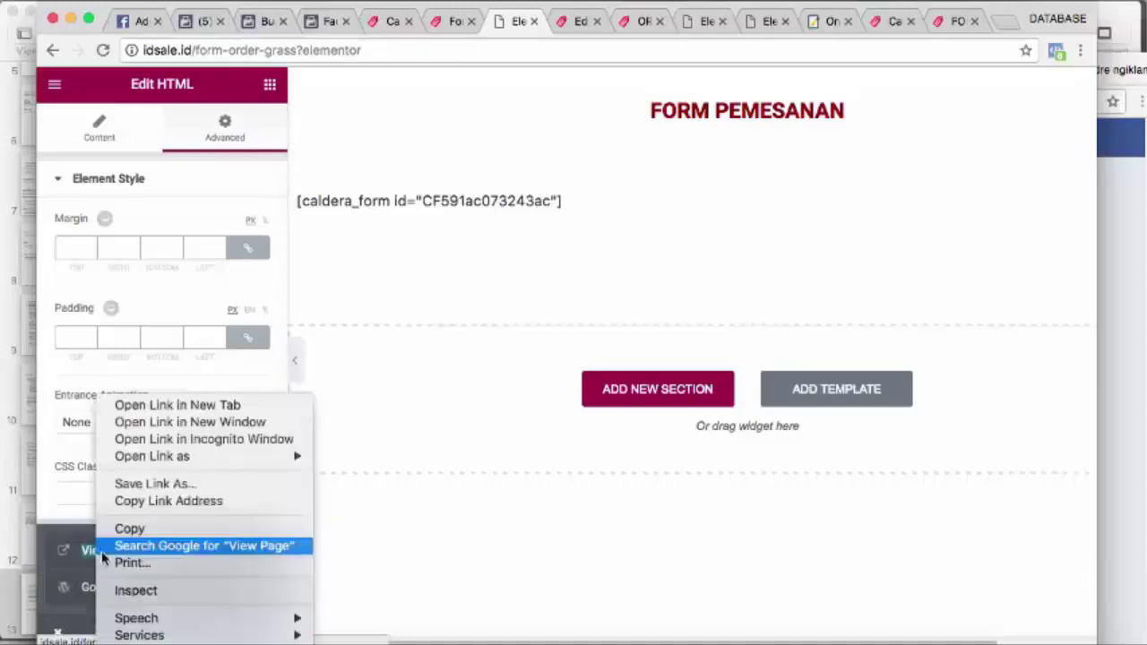
click(174, 407)
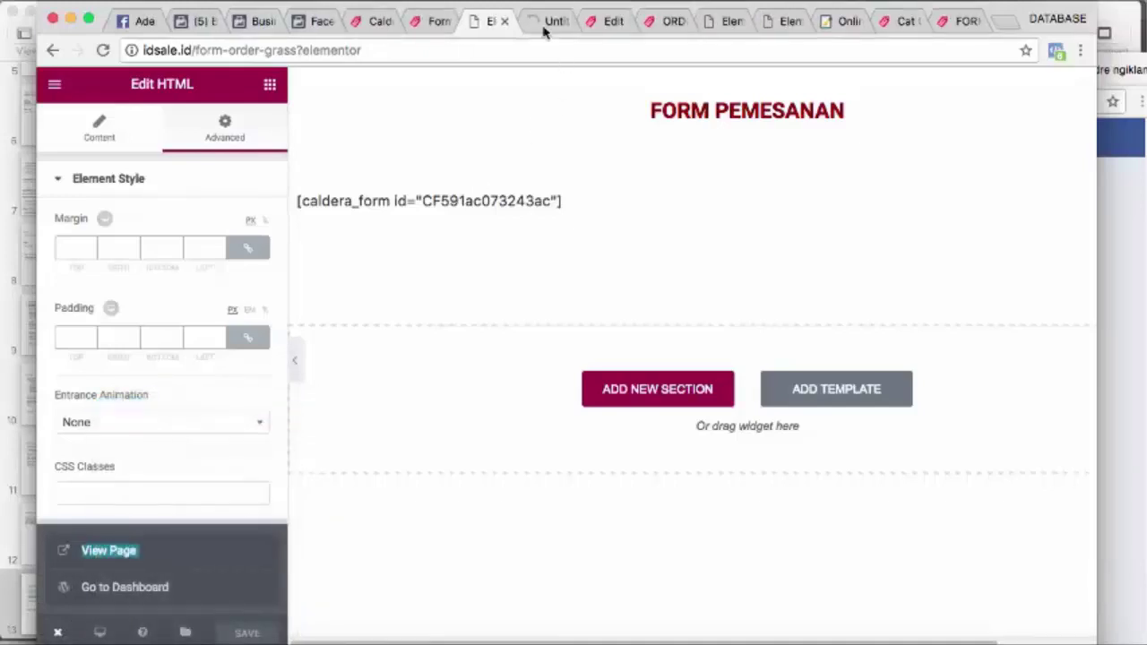
click(547, 21)
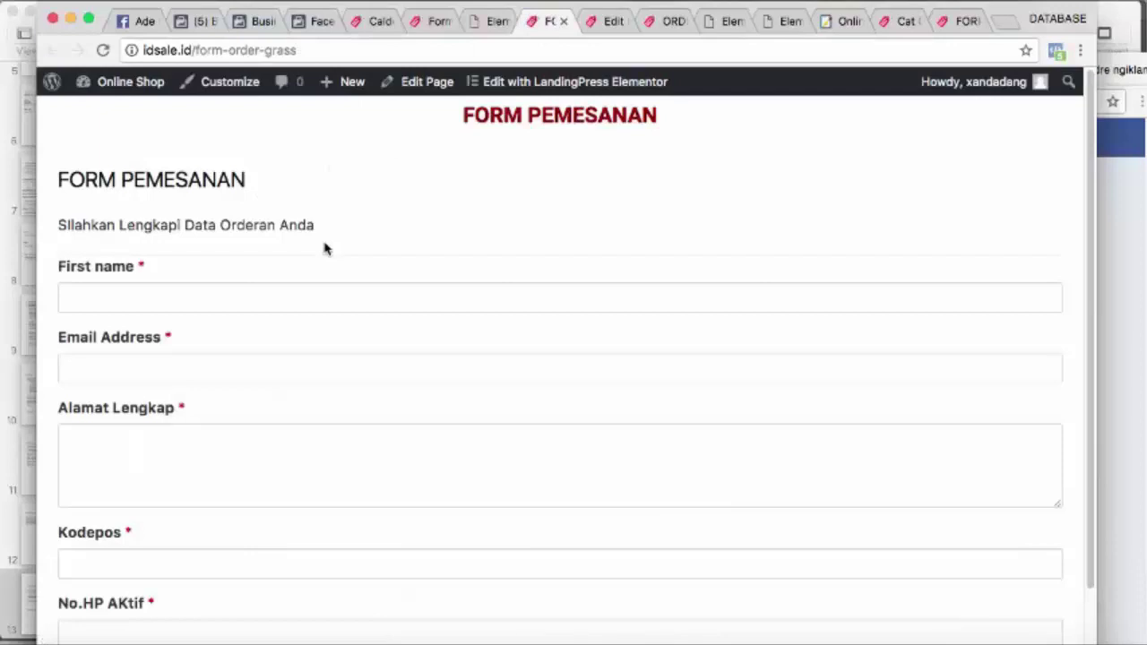
scroll(348, 314, down, 2)
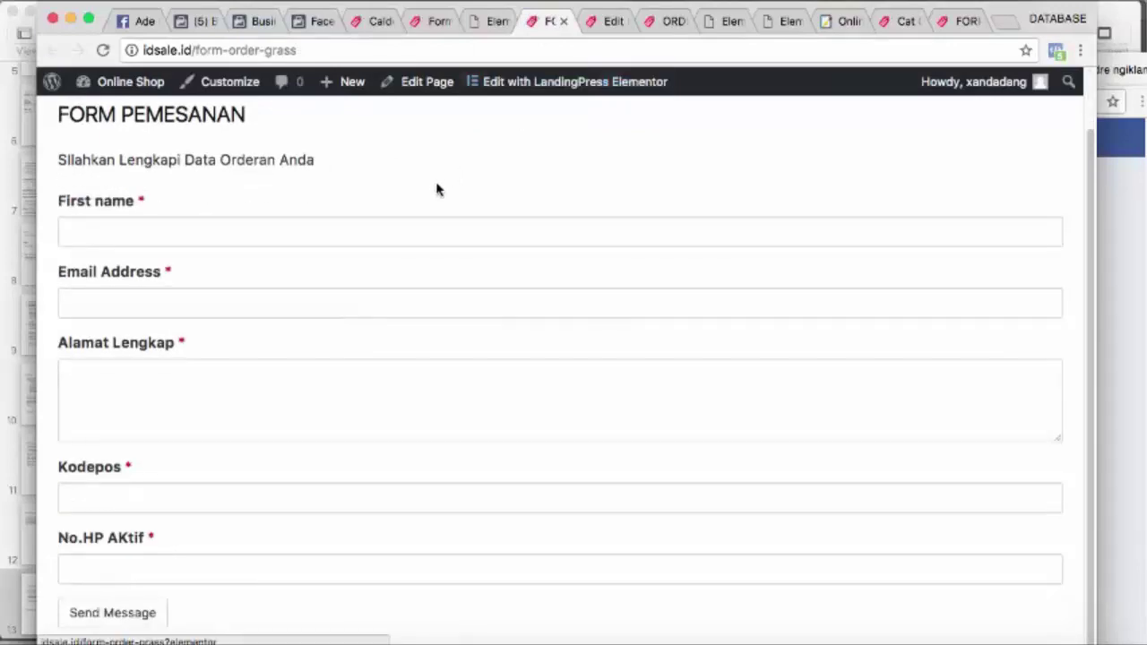
scroll(432, 181, up, 2)
scroll(431, 184, down, 2)
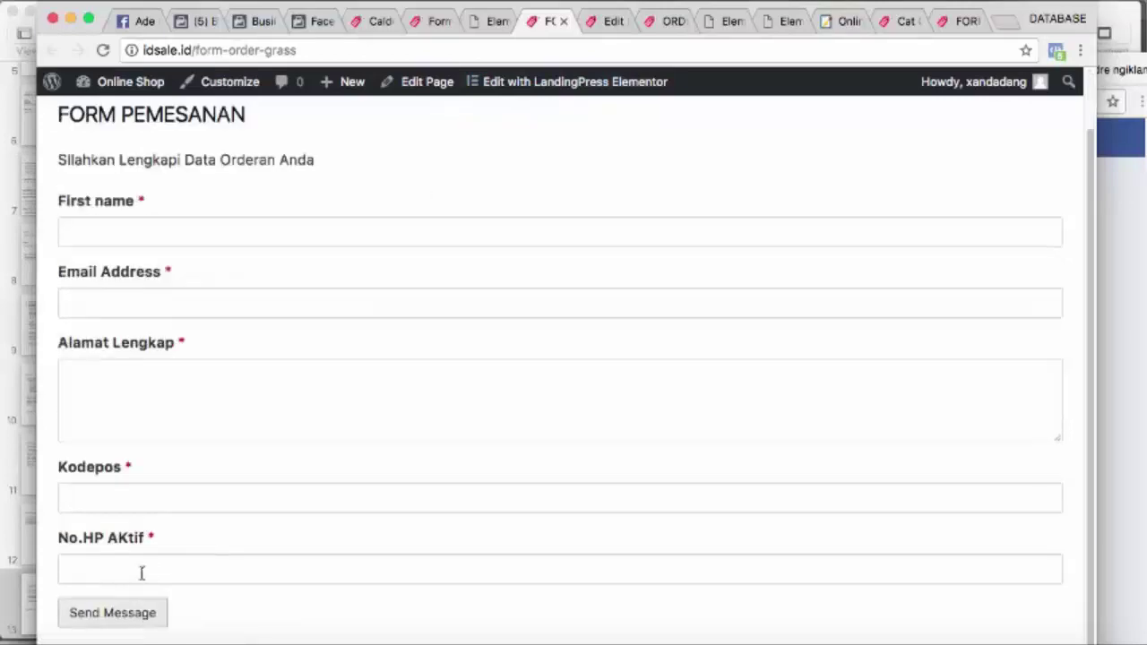
Fill the order form with a test name, e-mail, street address and phone number, then send it
click(169, 238)
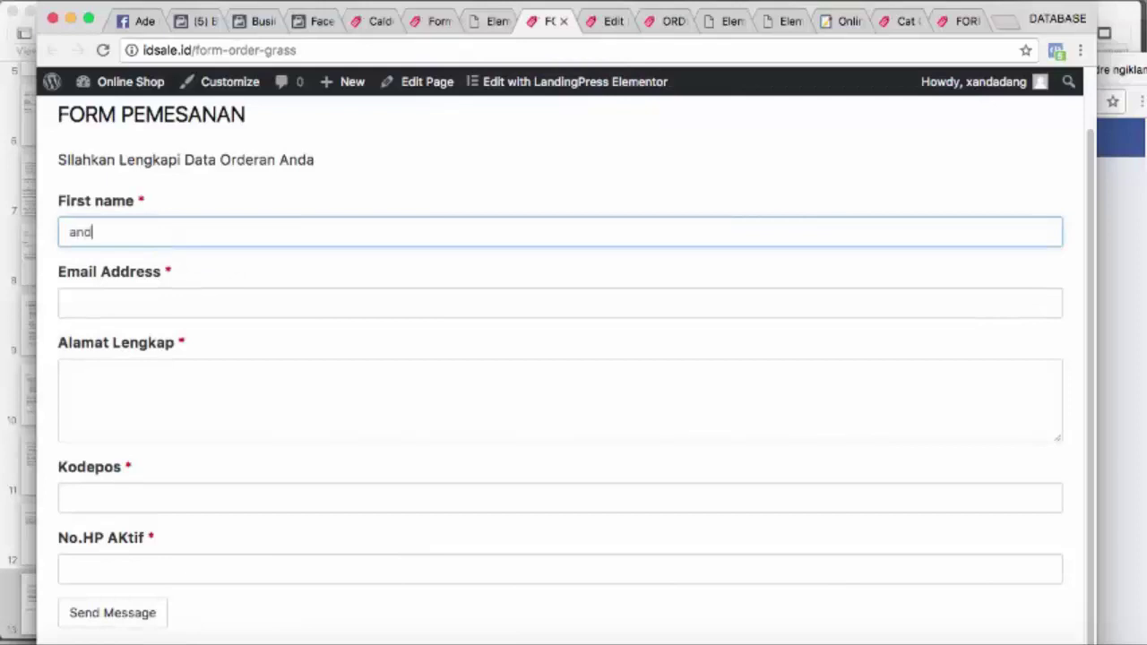
text(andre)
click(69, 303)
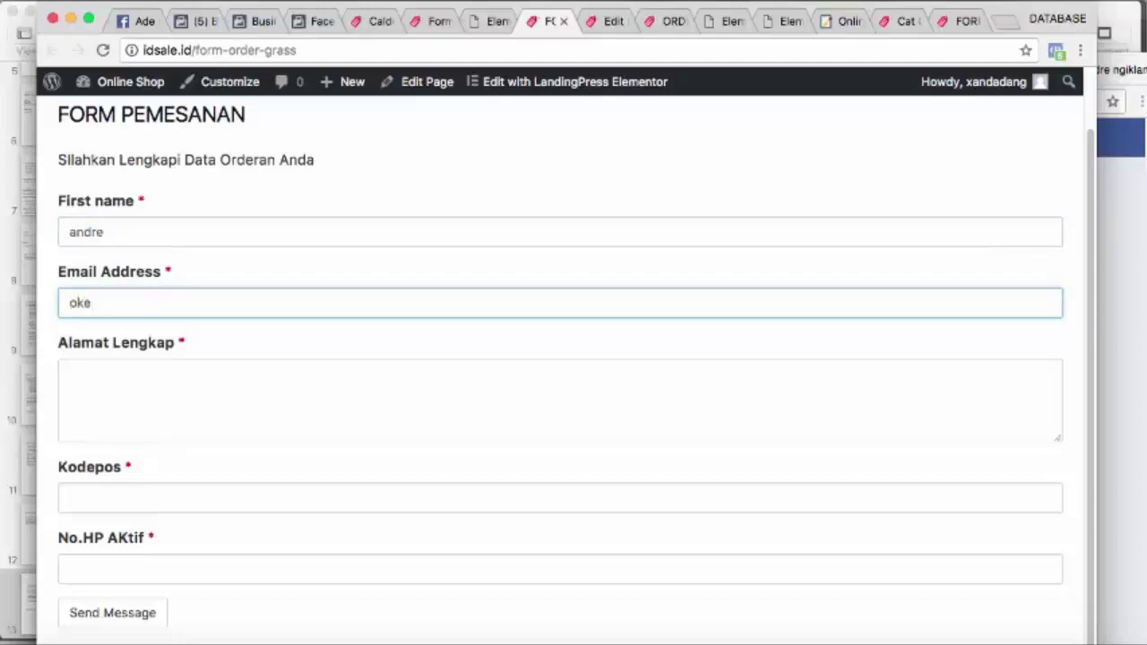
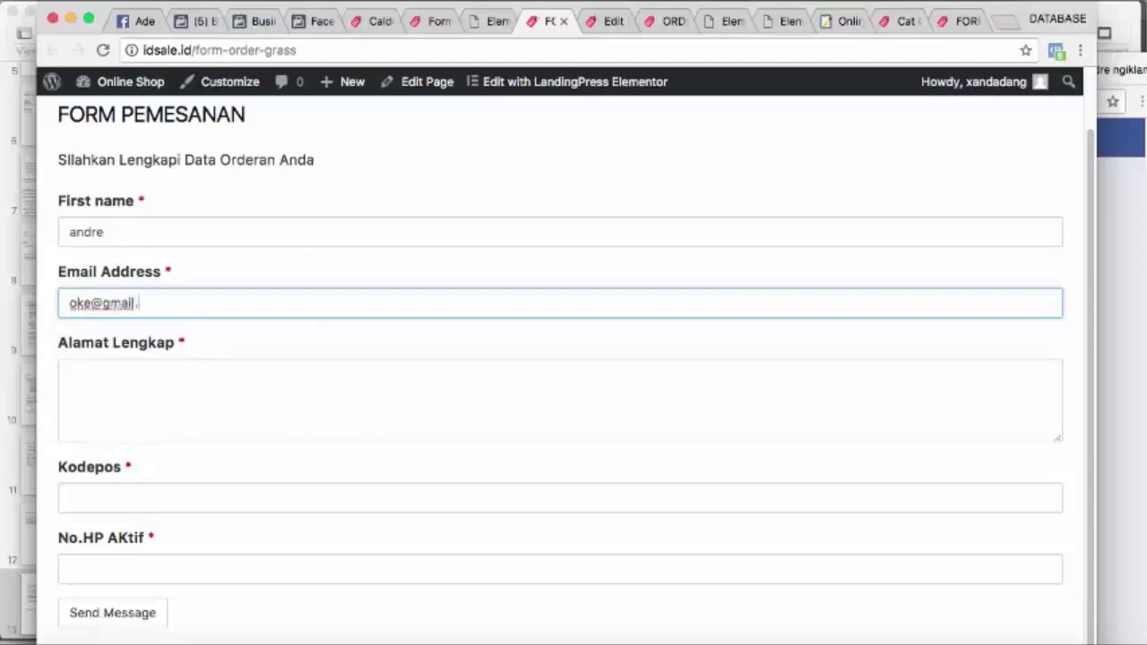
key(Tab)
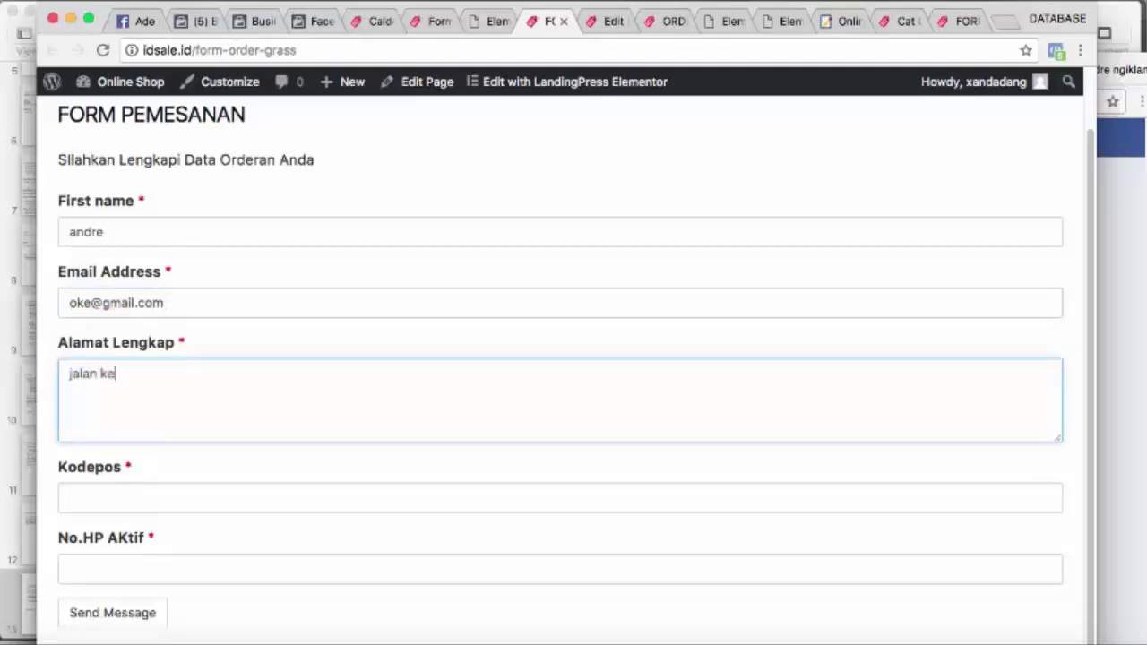
text(jalan kembang)
key(Tab)
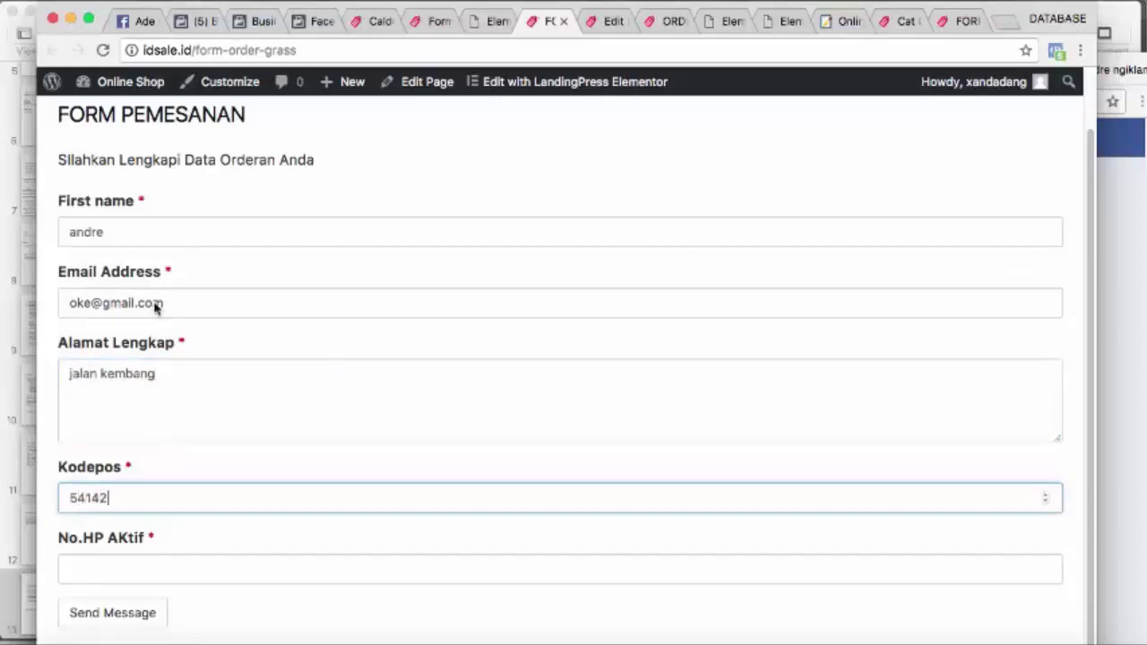
click(153, 565)
text(1)
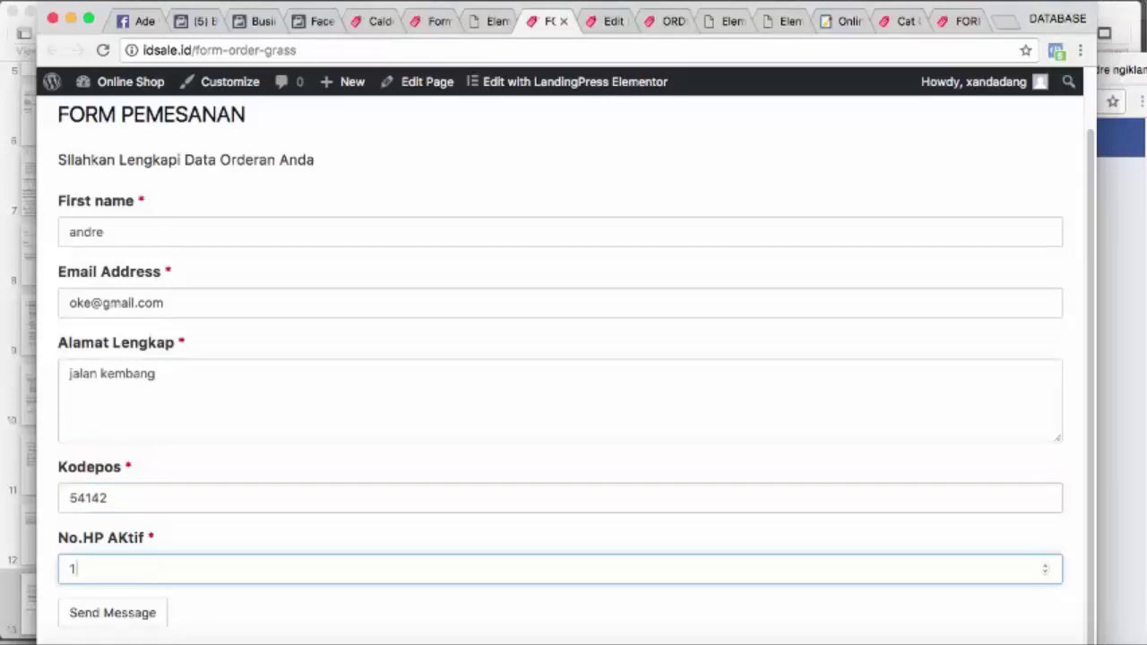
text(23456)
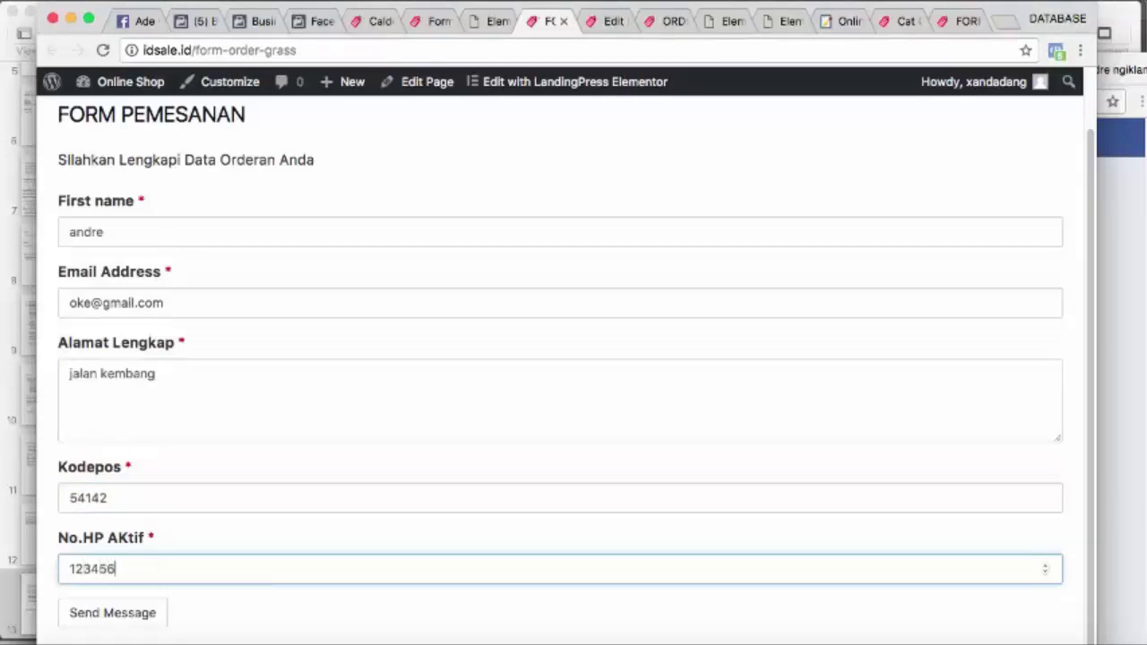
text(778)
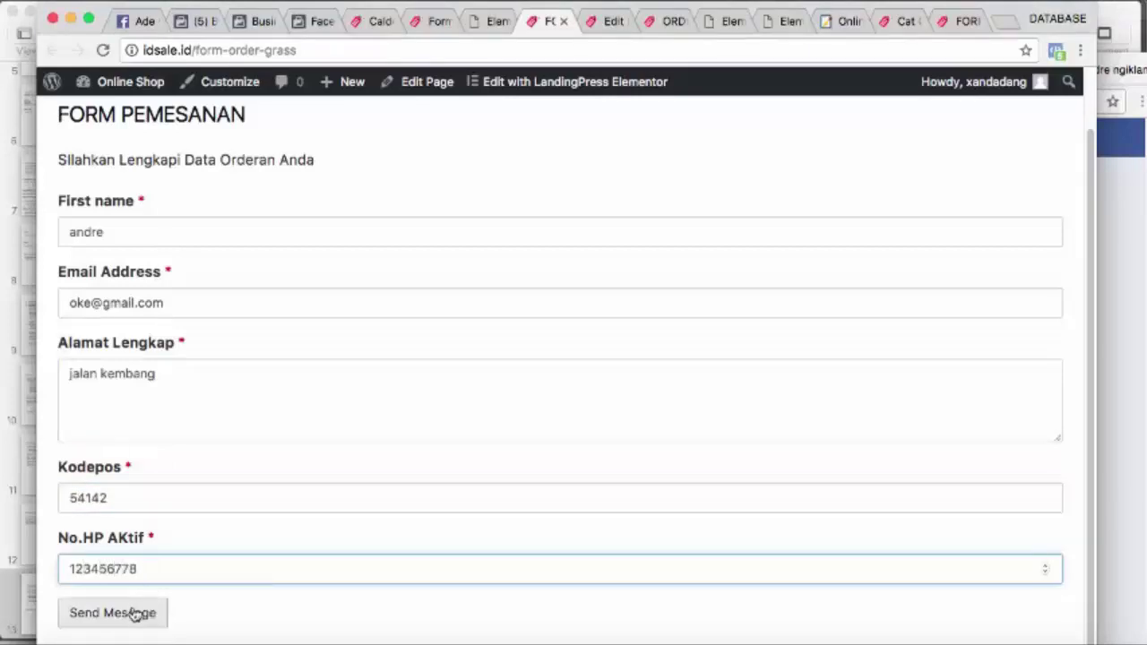
click(124, 614)
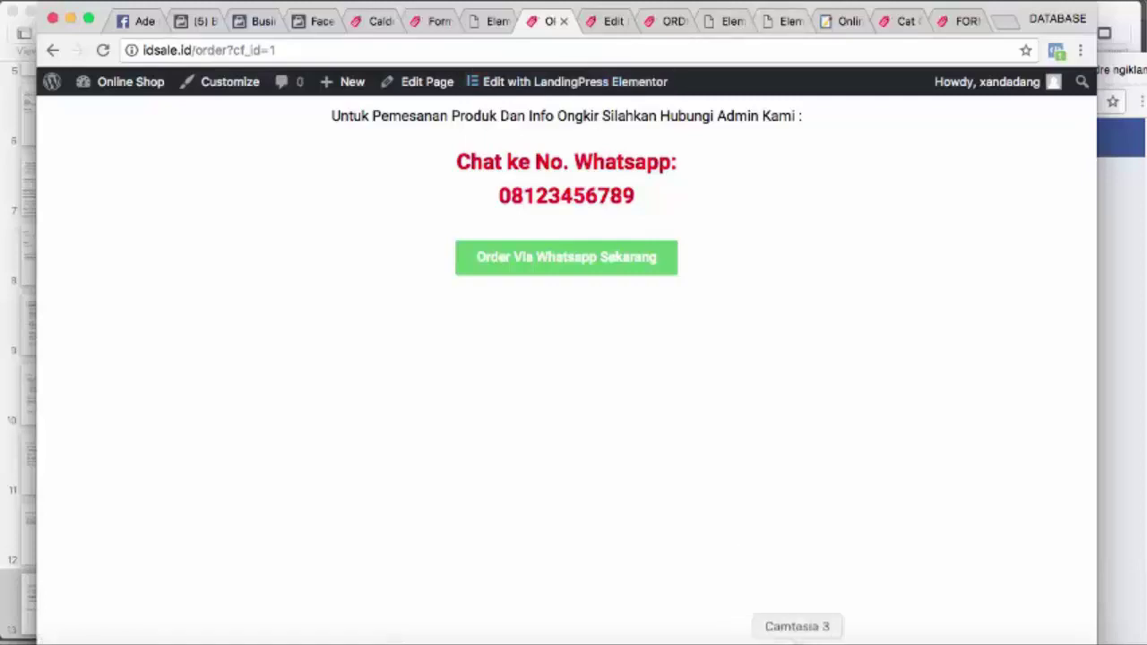
click(761, 637)
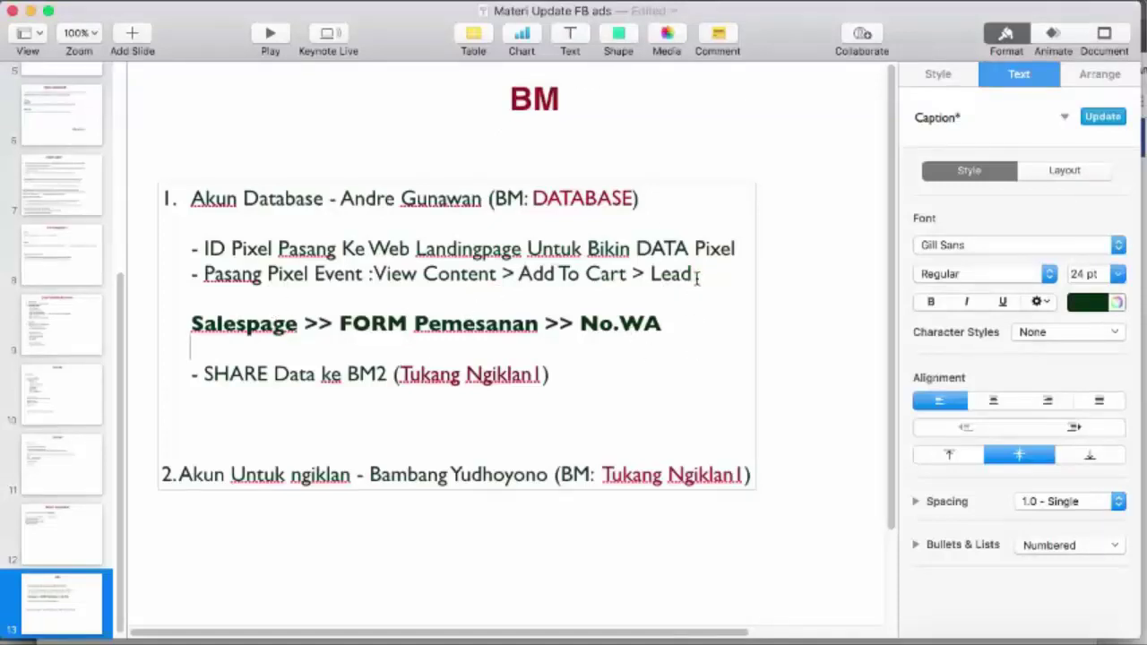
double_click(653, 274)
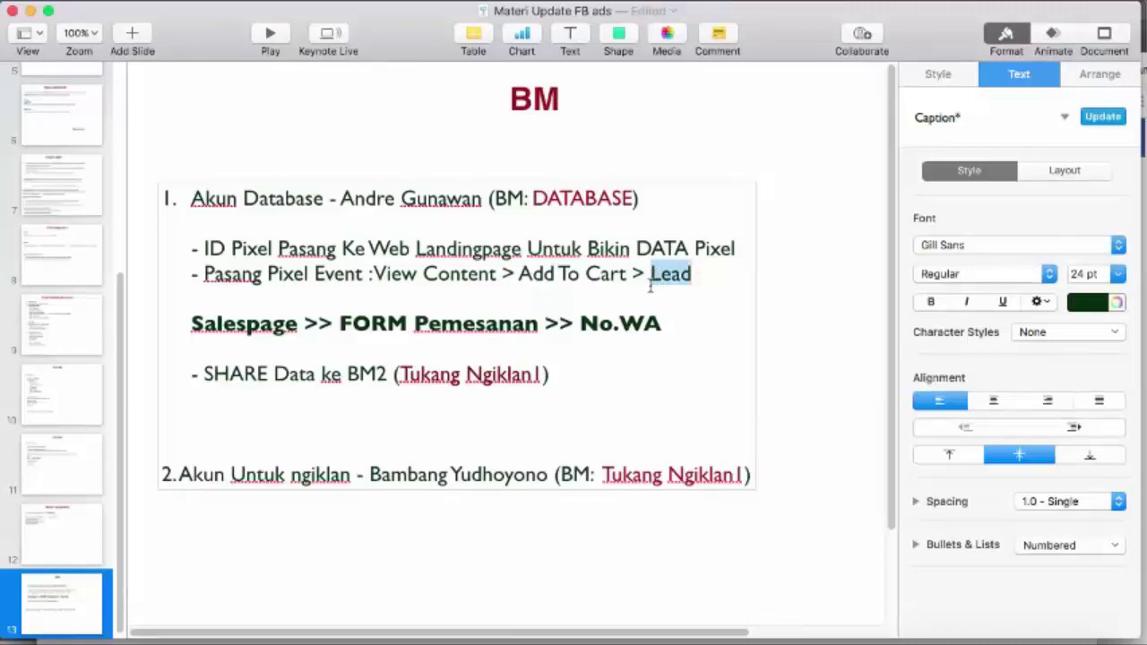
click(650, 286)
drag(651, 274, 692, 273)
click(685, 338)
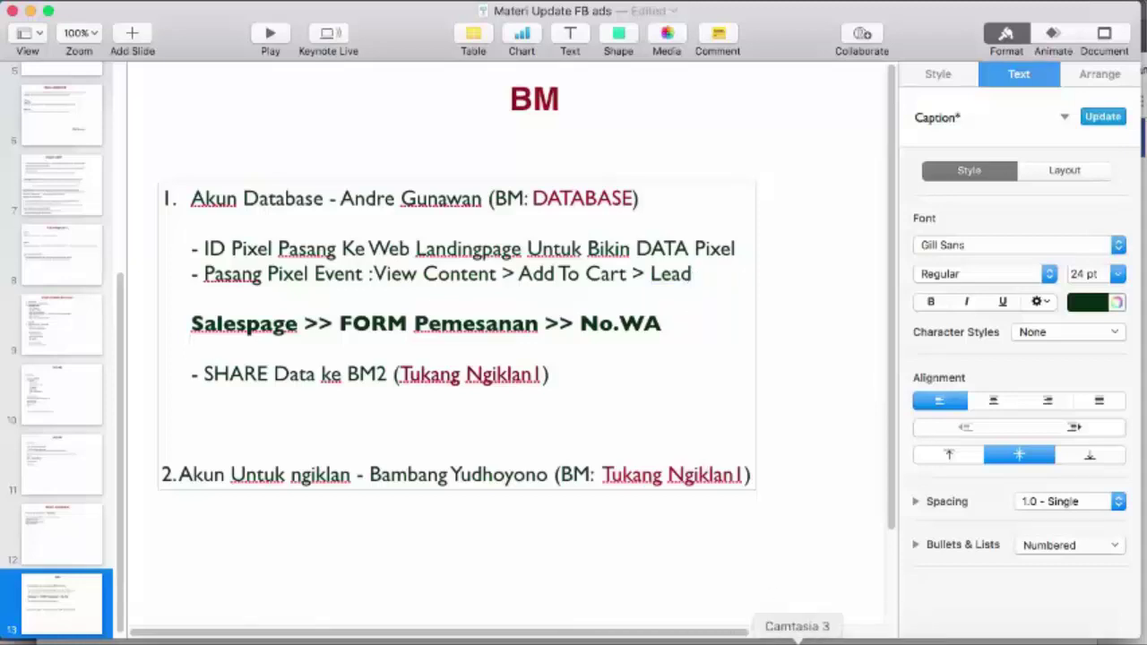
Review the open tabs: form order page, WhatsApp order page, Form Kucing preview and Caldera settings
click(475, 639)
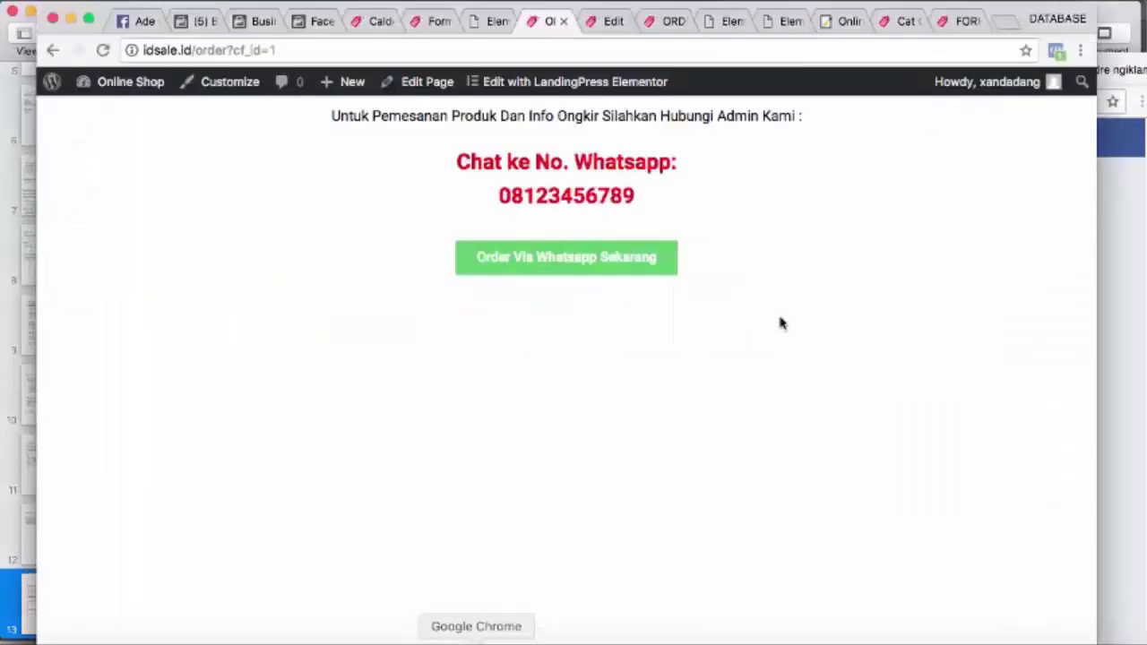
click(960, 23)
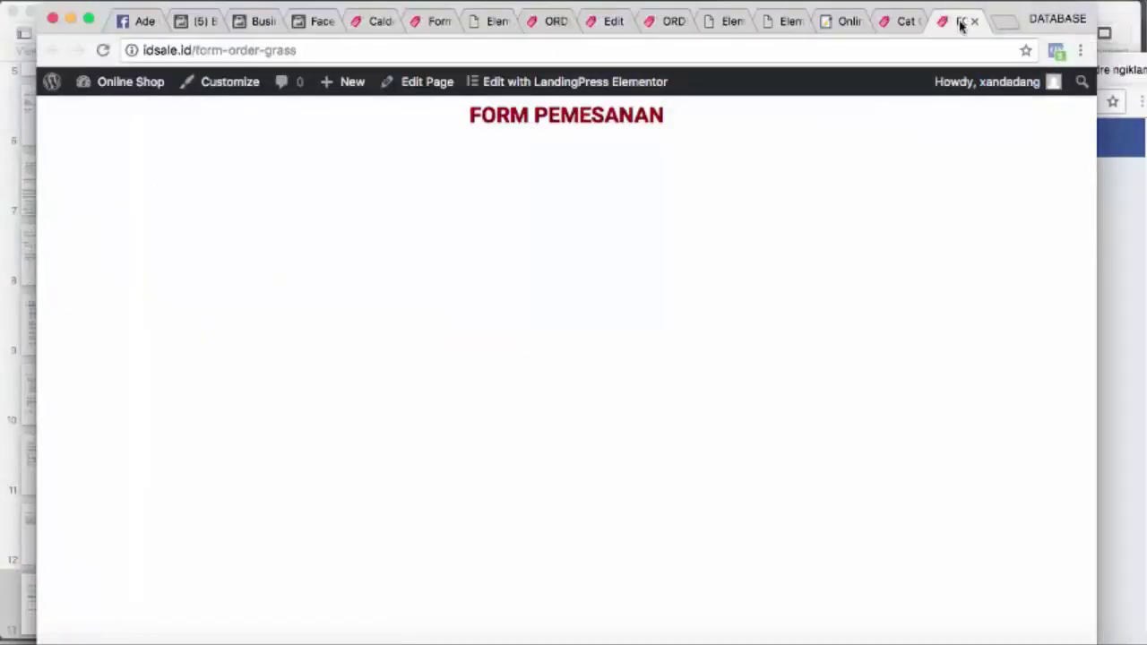
click(670, 23)
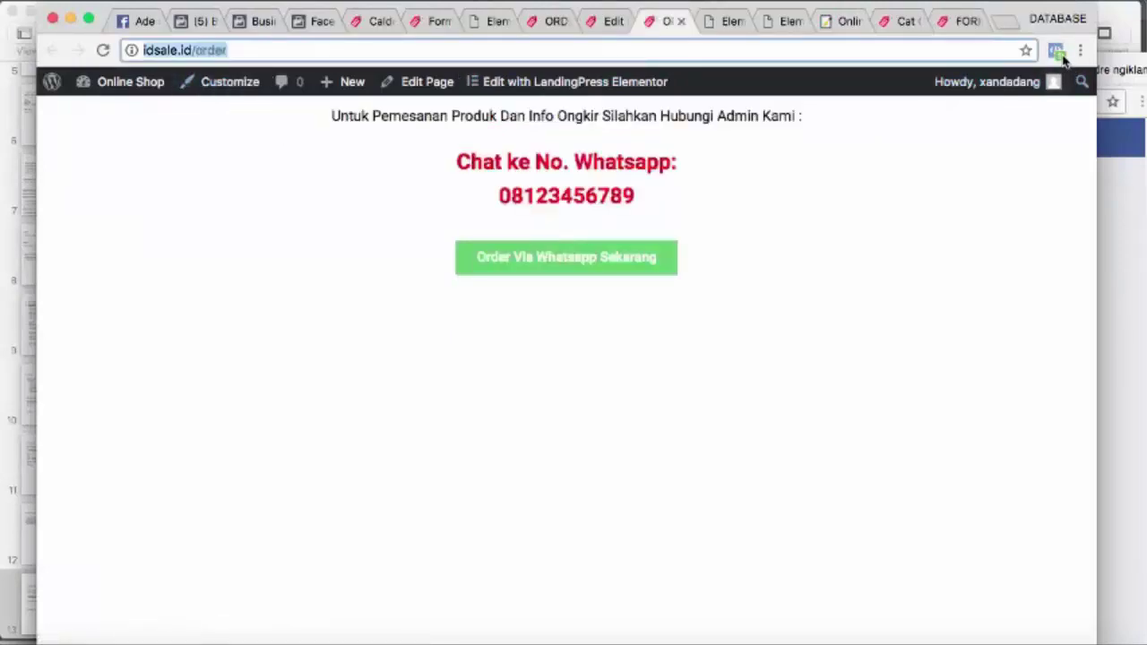
click(964, 206)
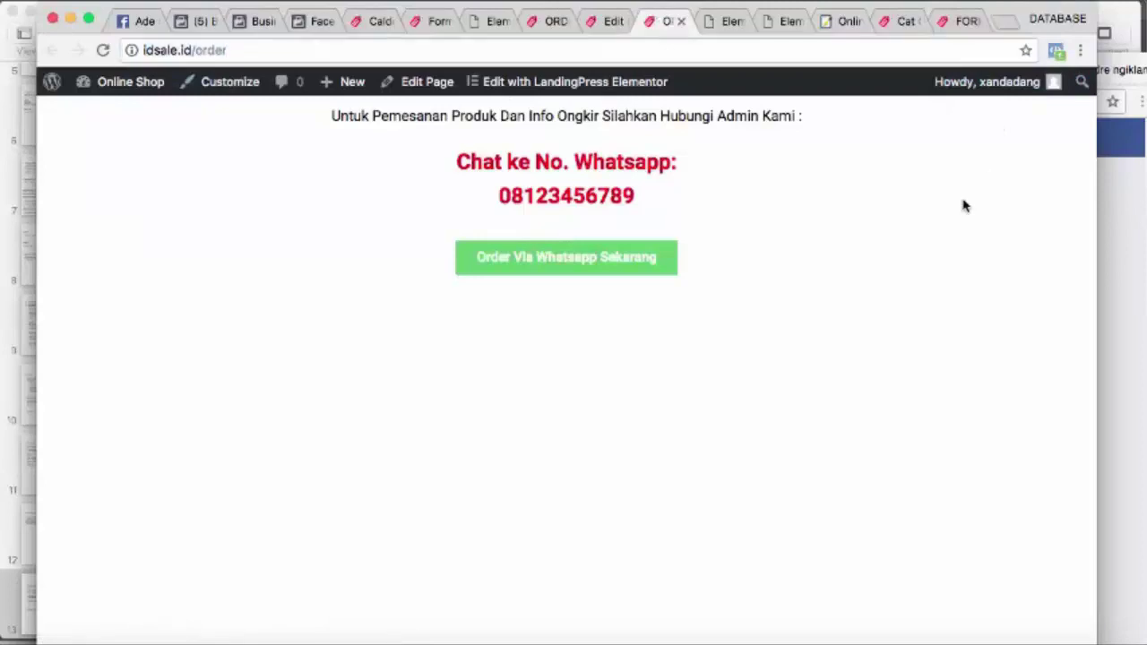
click(435, 23)
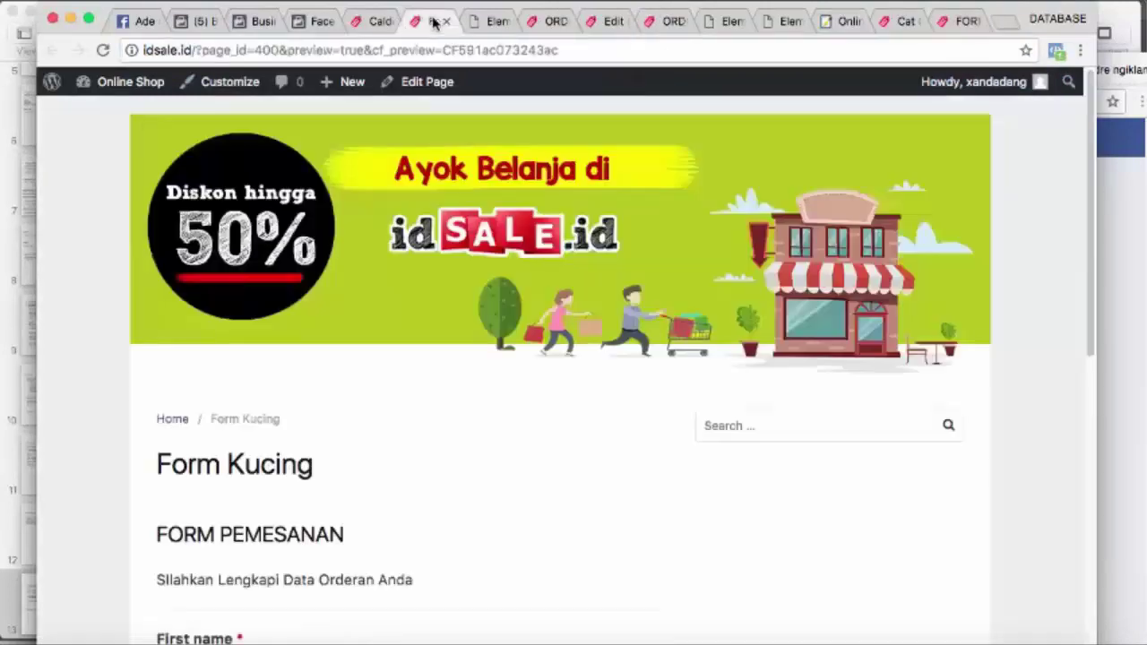
click(365, 19)
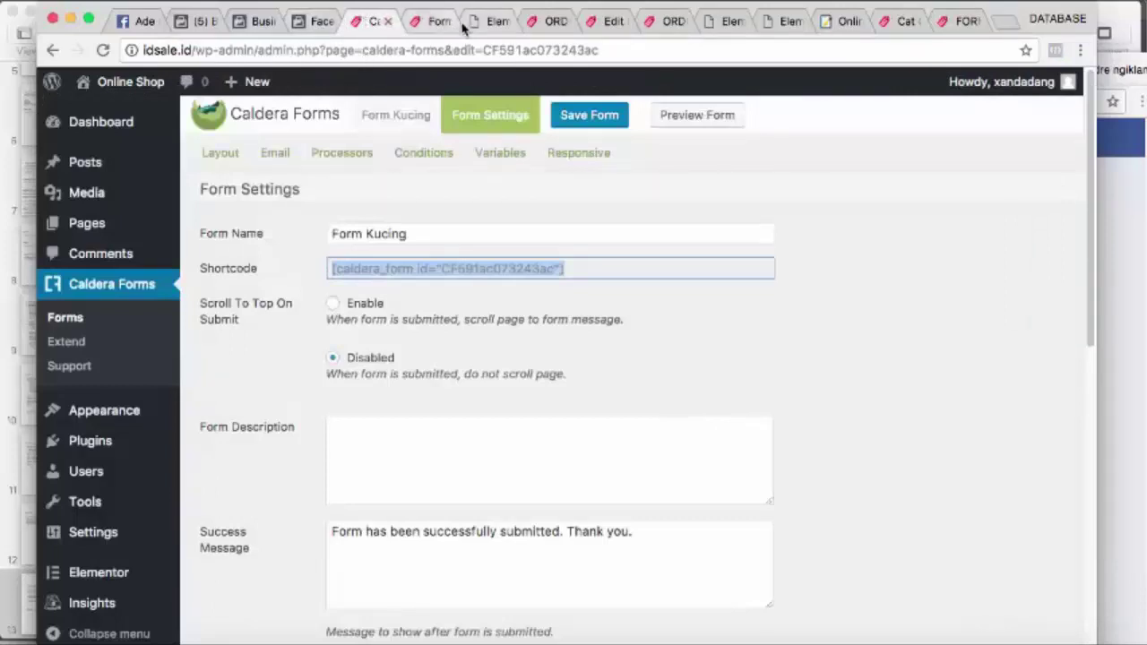
click(530, 21)
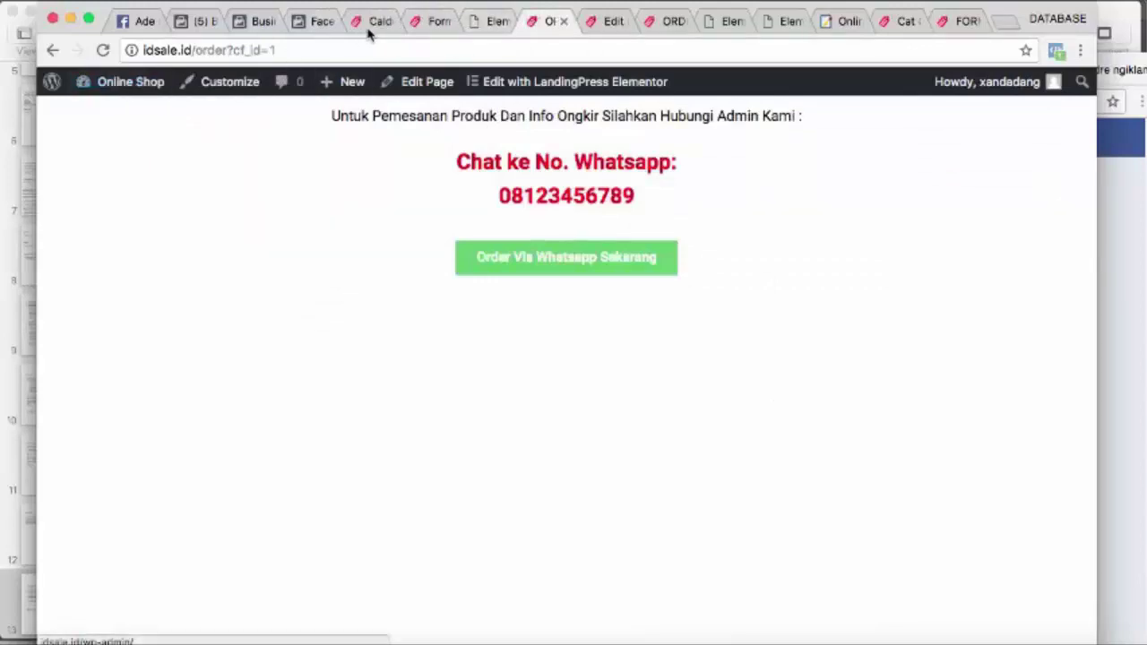
Open form-order-grass live via the Elementor editor's View Page and scroll to the order form
click(487, 20)
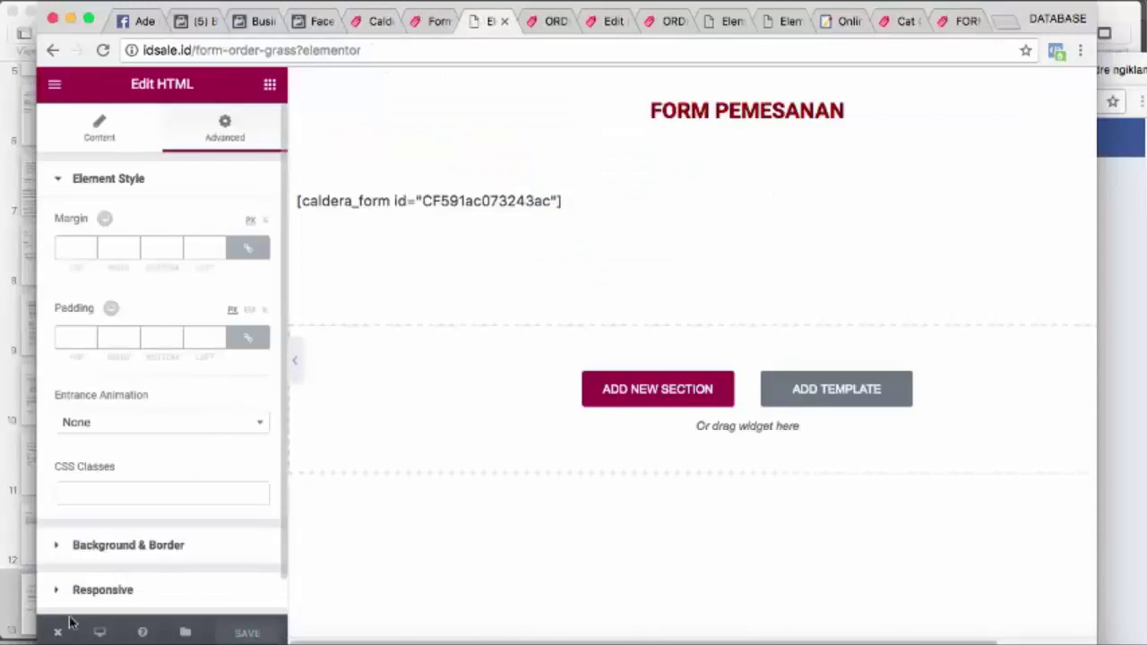
mouse_move(59, 630)
click(101, 557)
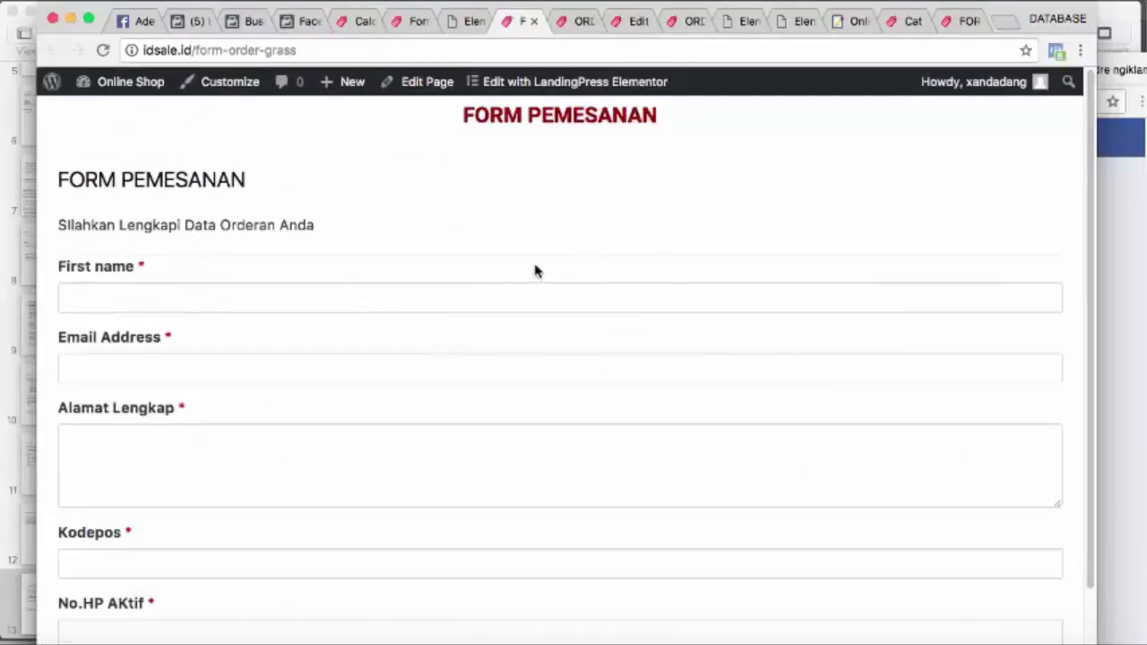
scroll(535, 271, down, 2)
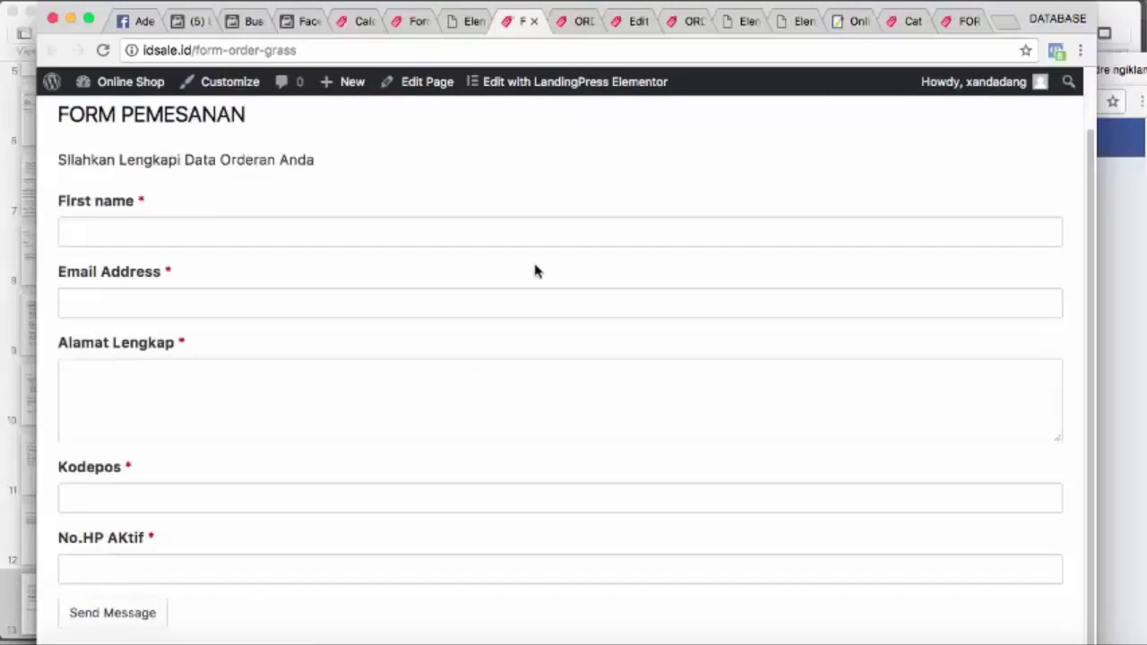
click(733, 3)
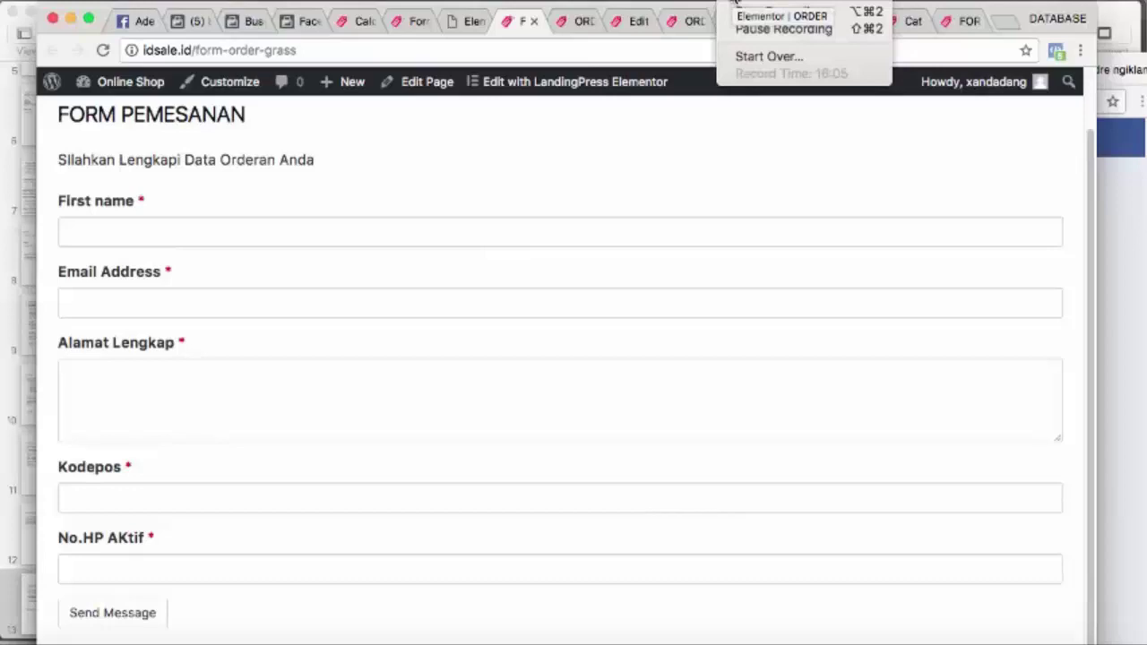
click(759, 34)
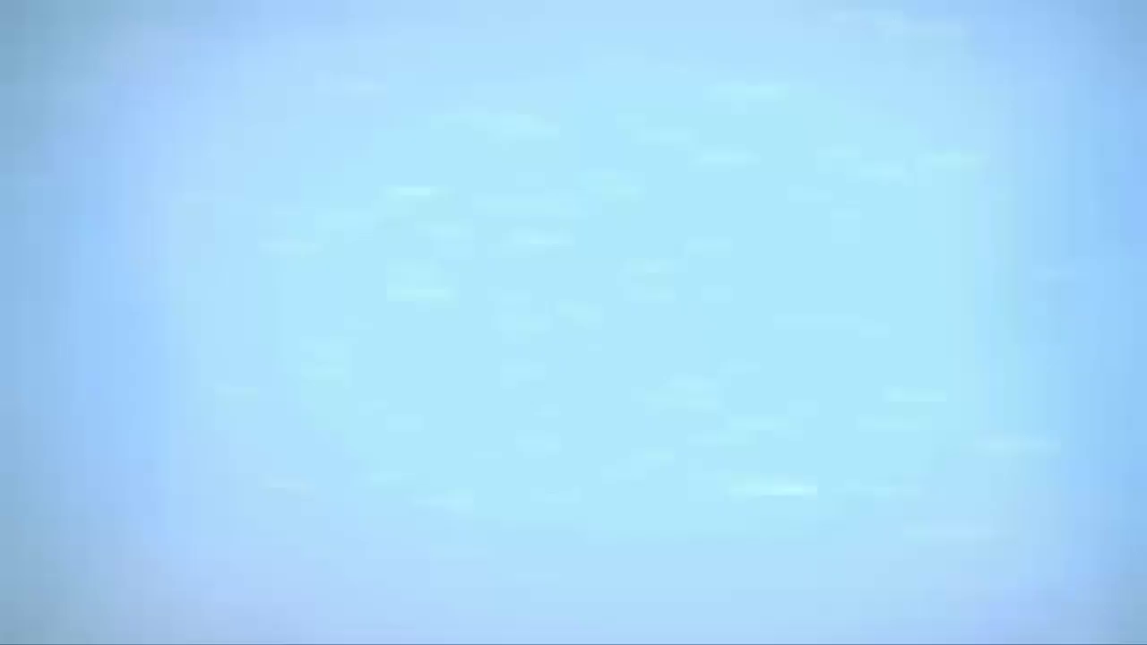